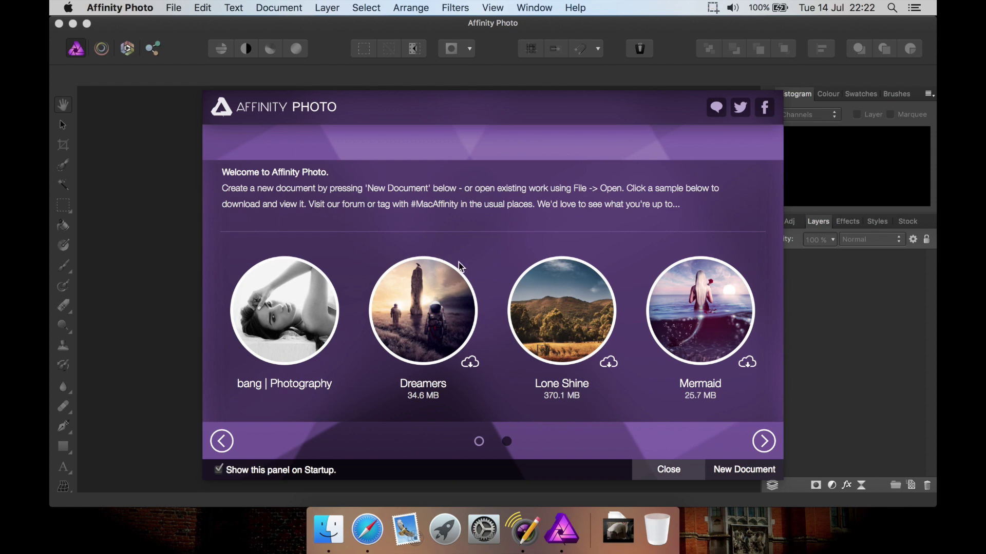
Browse to the other page of sample images on the welcome screen and open the Beautiful Storm sample.
left_click(756, 444)
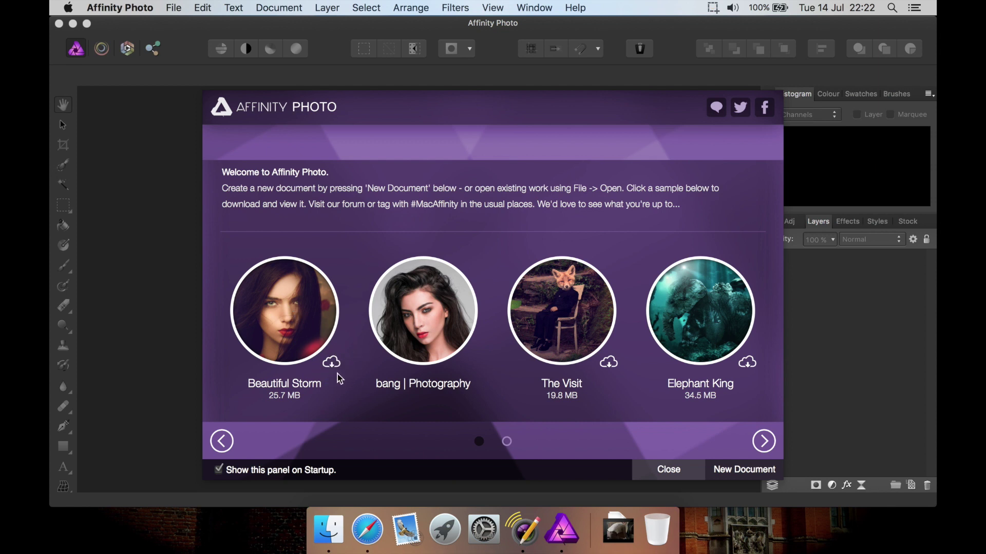
left_click(286, 318)
left_click(284, 291)
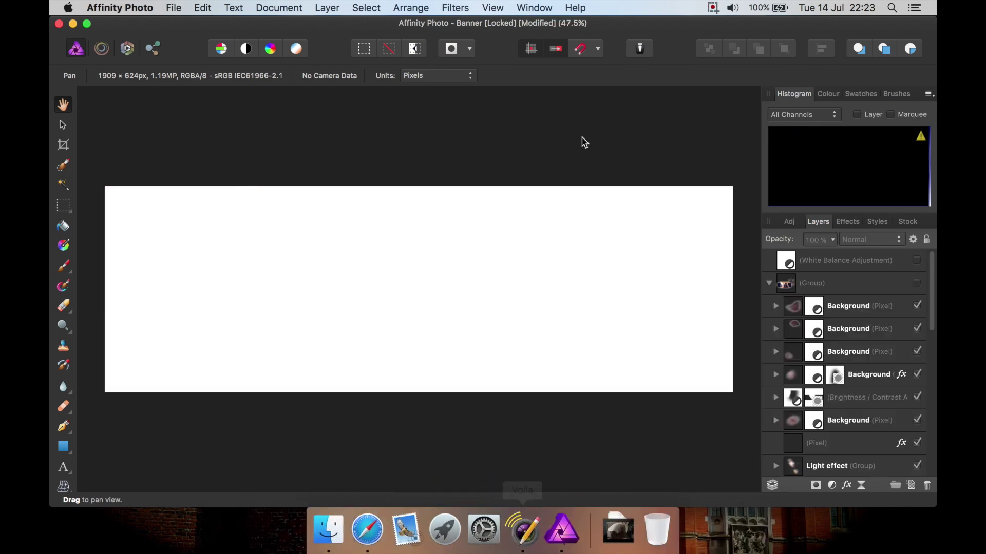
Bring back the welcome screen and open the bang | Photography sample portrait.
left_click(572, 7)
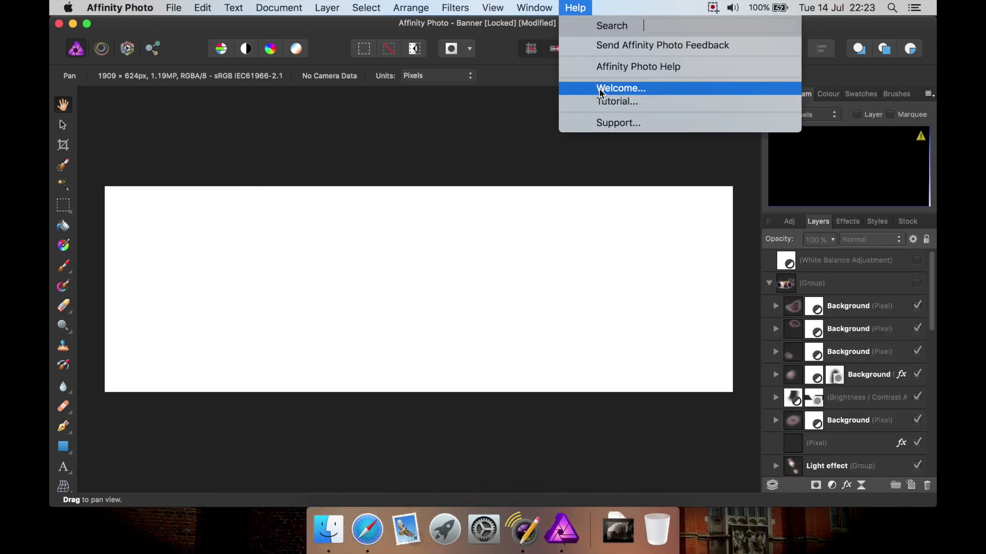
left_click(620, 88)
key("Escape")
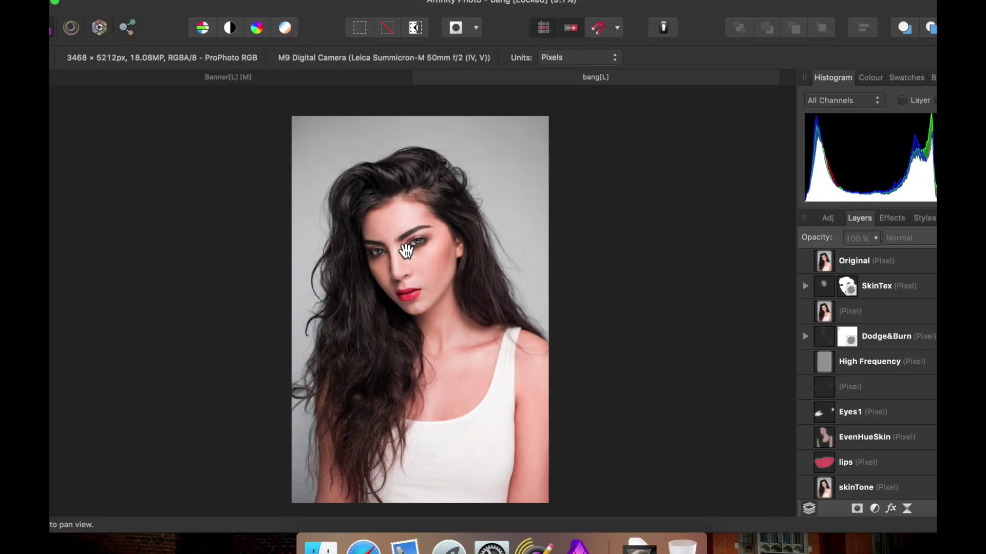
Hide the SkinTex layer and the unnamed pixel layer below it, and show the Original layer for the face close-up.
scroll(406, 252, "up", 10)
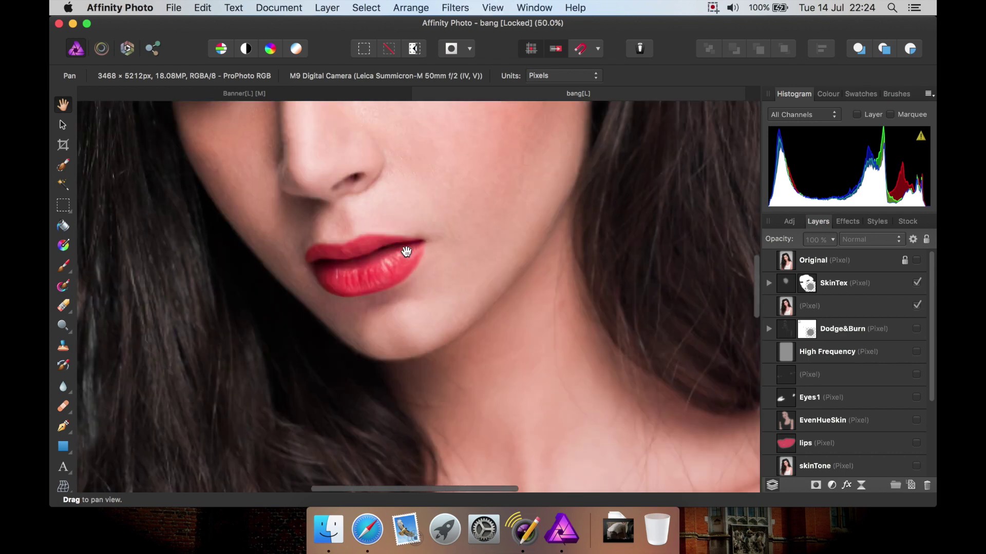
left_click_drag(407, 251, 431, 406)
left_click_drag(430, 310, 425, 431)
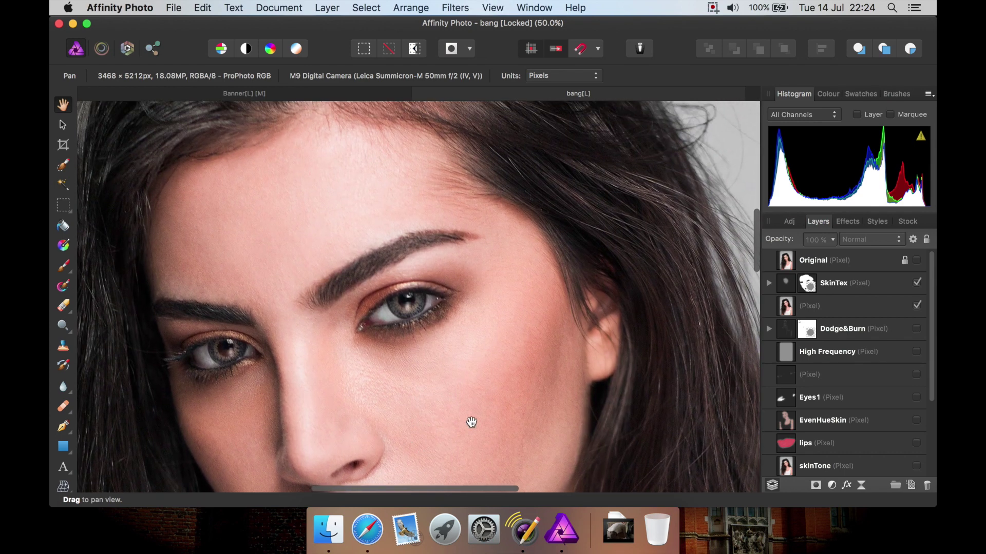
left_click(916, 285)
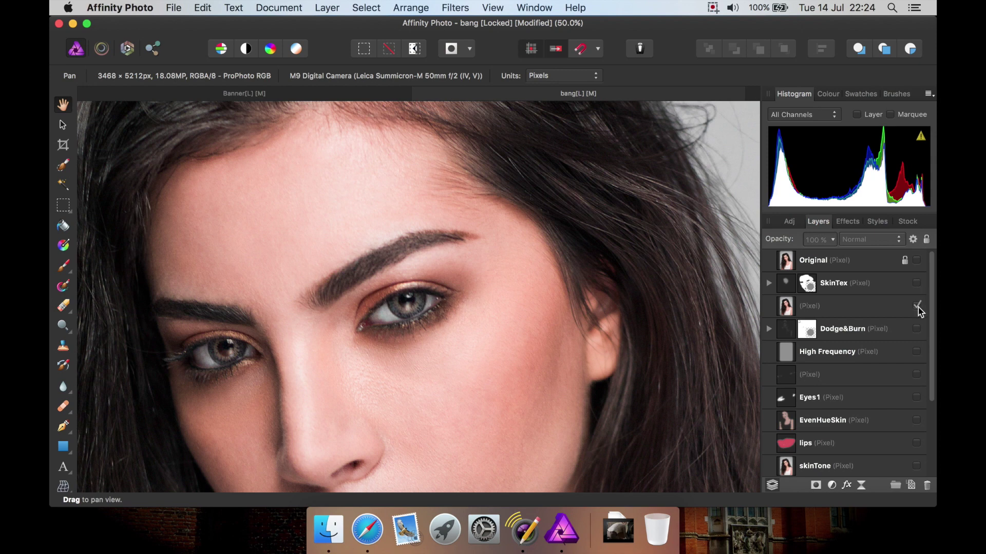
left_click(918, 307)
left_click(916, 261)
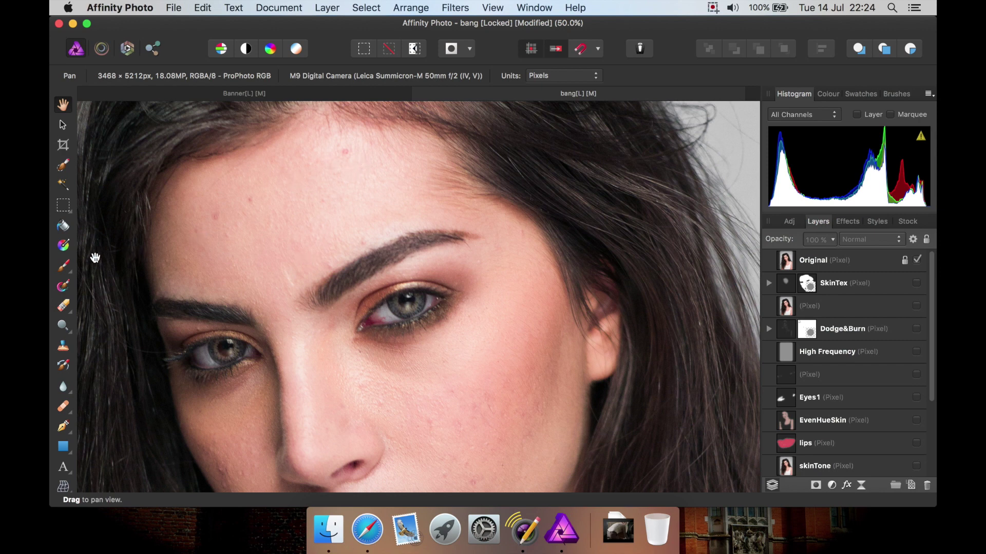
Retouch the blemishes on the forehead of the Original layer with the Healing Brush, sampling clean forehead skin.
left_click(66, 406)
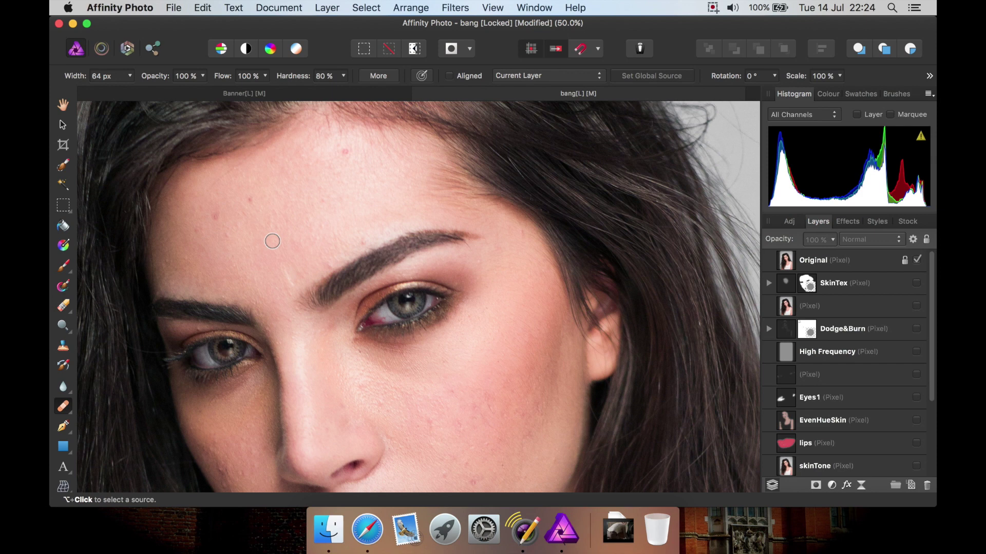
left_click(252, 235, "alt")
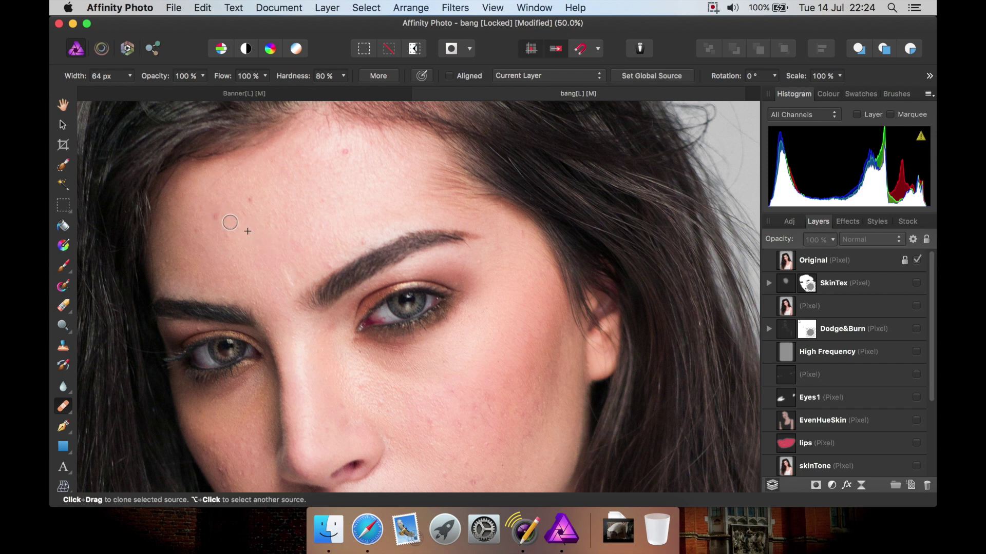
left_click(832, 262)
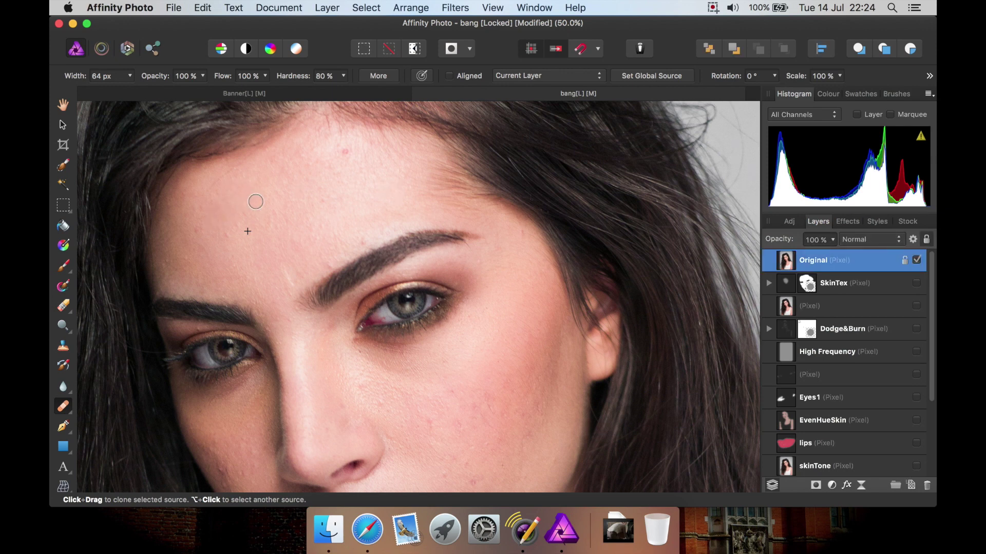
left_click(345, 152)
Close the Banner document without saving its changes.
left_click(64, 105)
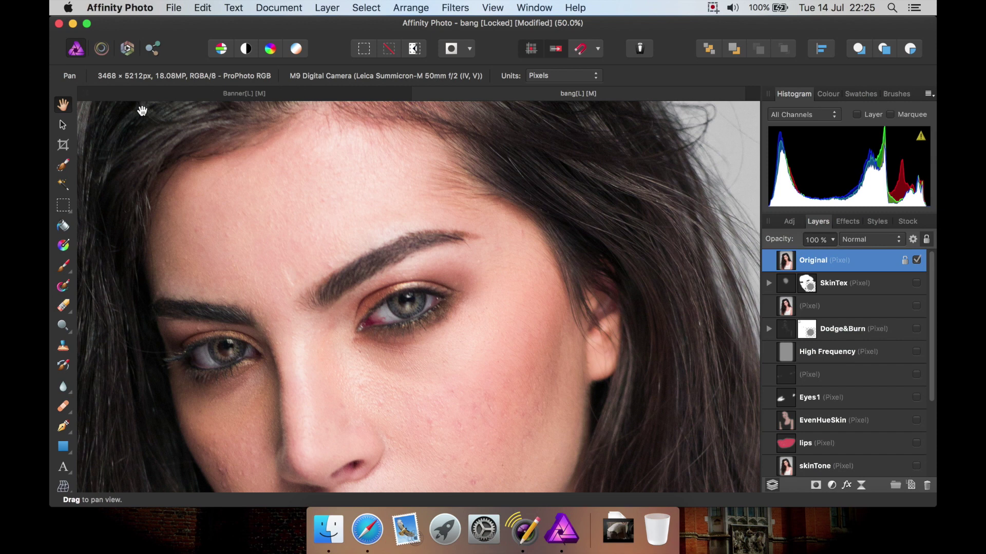
left_click(86, 93)
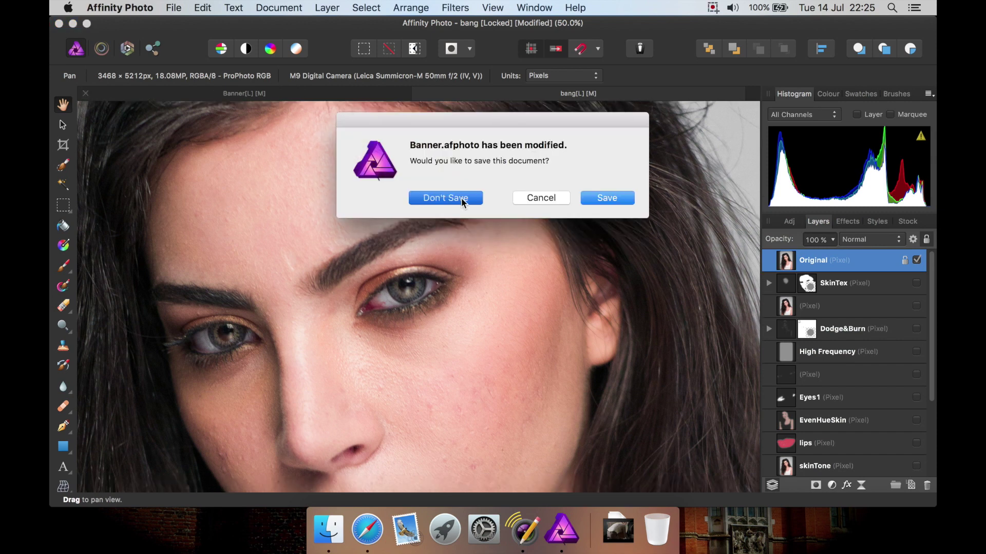
left_click(458, 198)
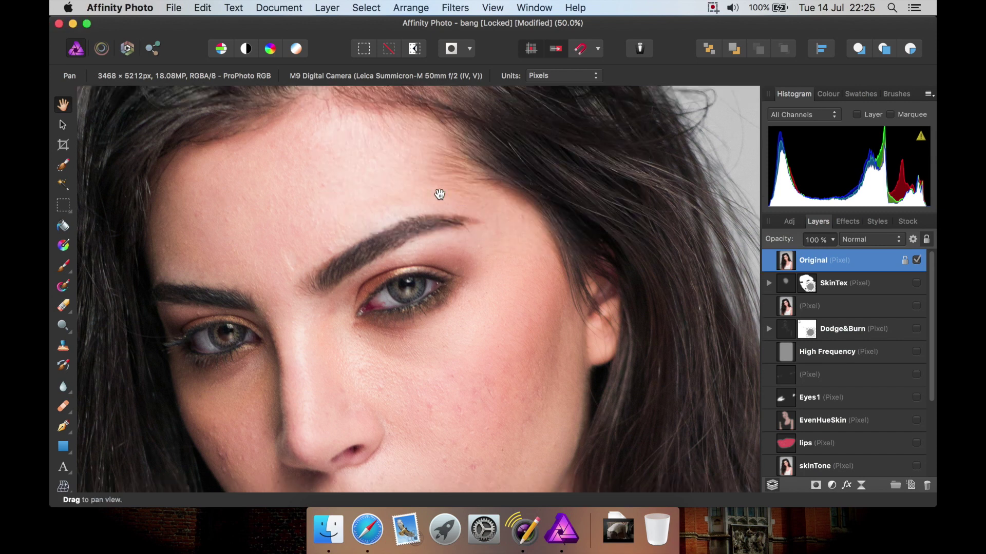
Try pushing the brow, nose and cheek out of shape in the Liquify Persona, and discard the distortion.
left_click(102, 50)
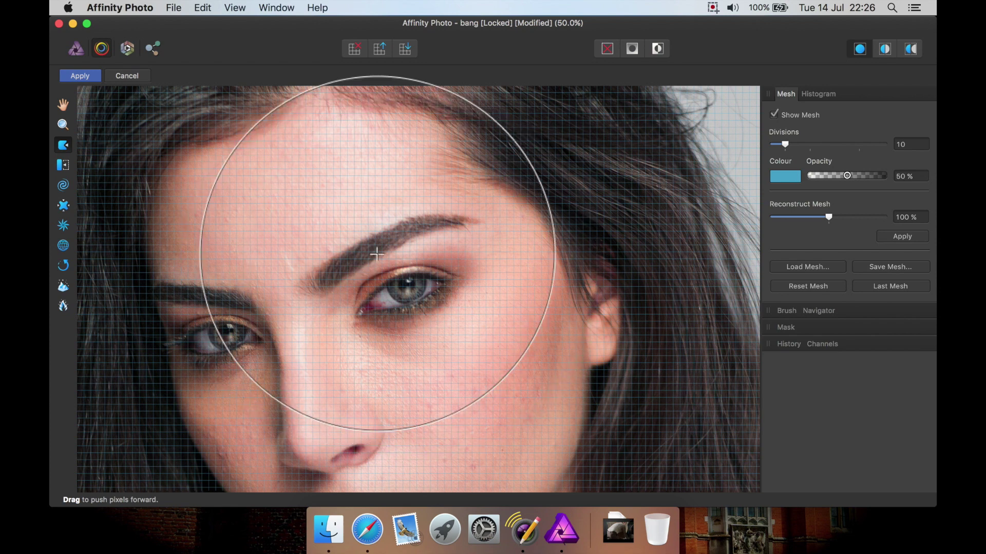
mouse_move(386, 263)
left_mouse_down()
mouse_move(396, 231)
mouse_move(374, 205)
left_mouse_up()
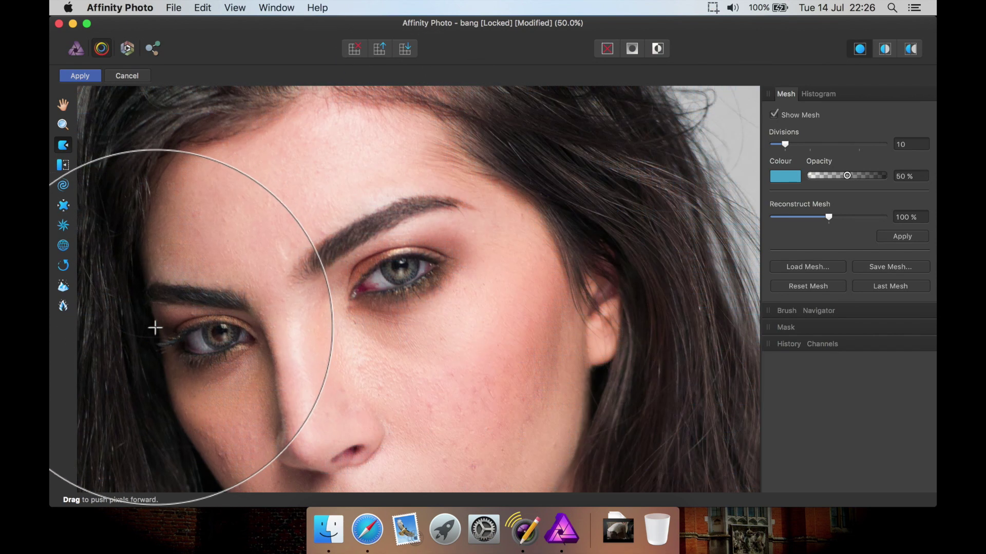
mouse_move(350, 443)
left_mouse_down()
mouse_move(407, 341)
mouse_move(463, 308)
mouse_move(352, 396)
mouse_move(534, 375)
mouse_move(594, 253)
mouse_move(660, 238)
left_mouse_up()
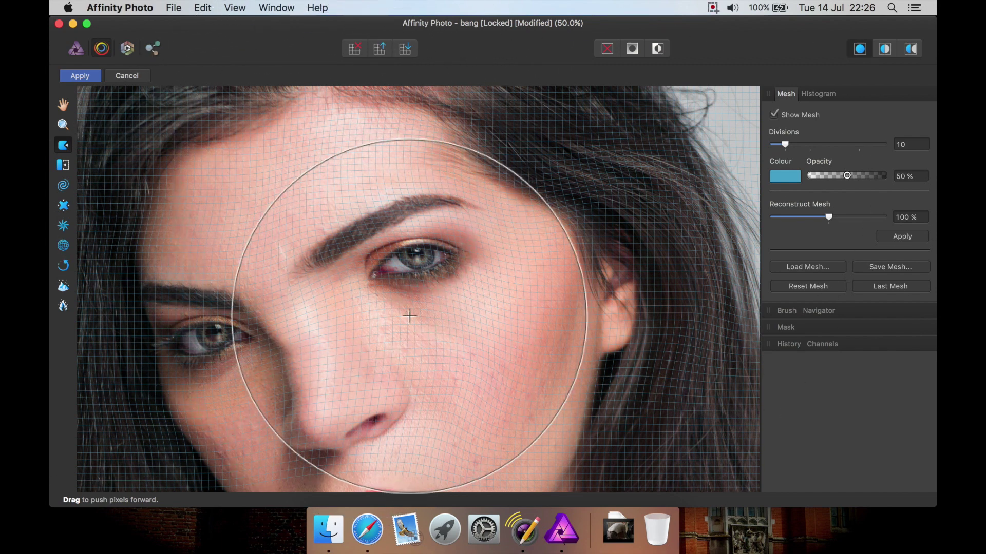
left_click(132, 82)
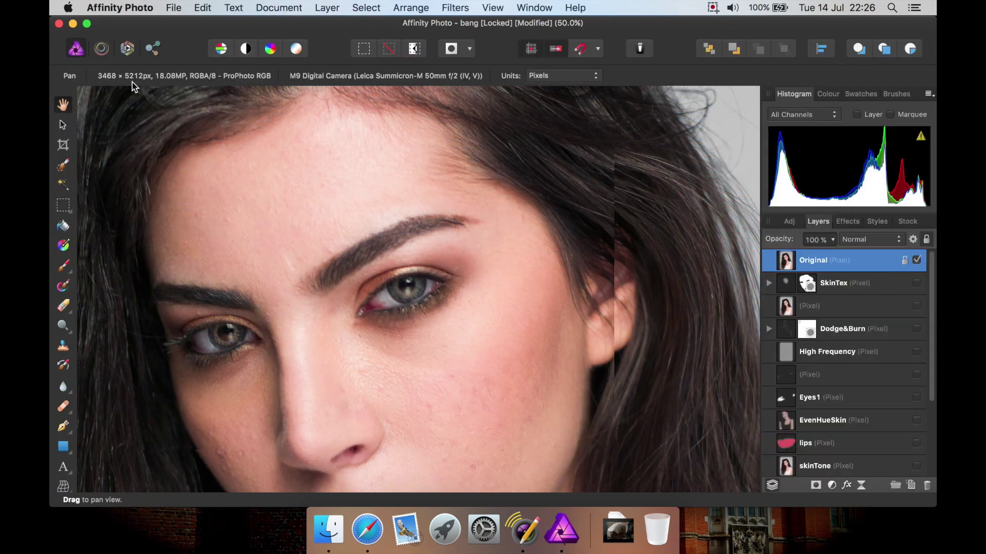
Switch the portrait to the Develop Persona and enable the White Balance adjustment.
left_click(126, 49)
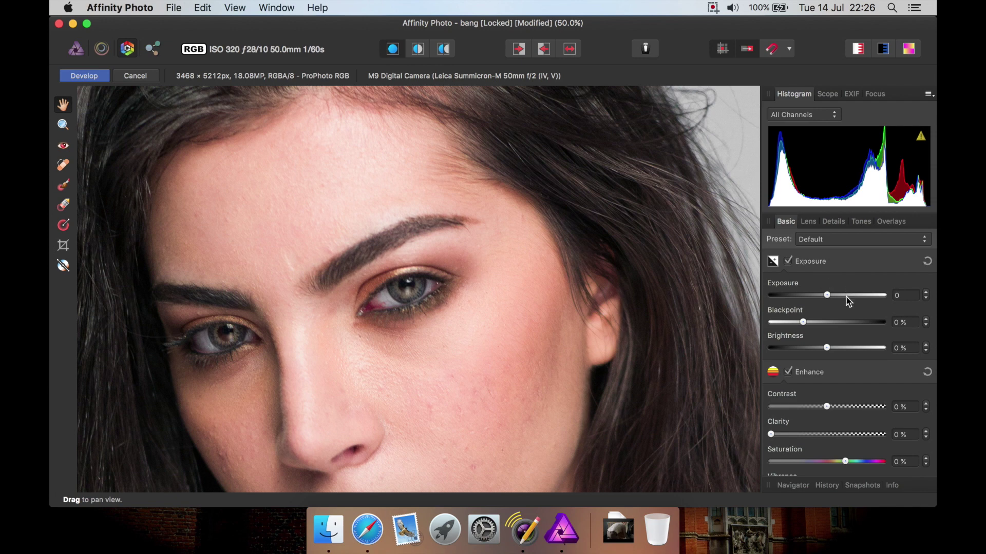
scroll(847, 332, "down", 5)
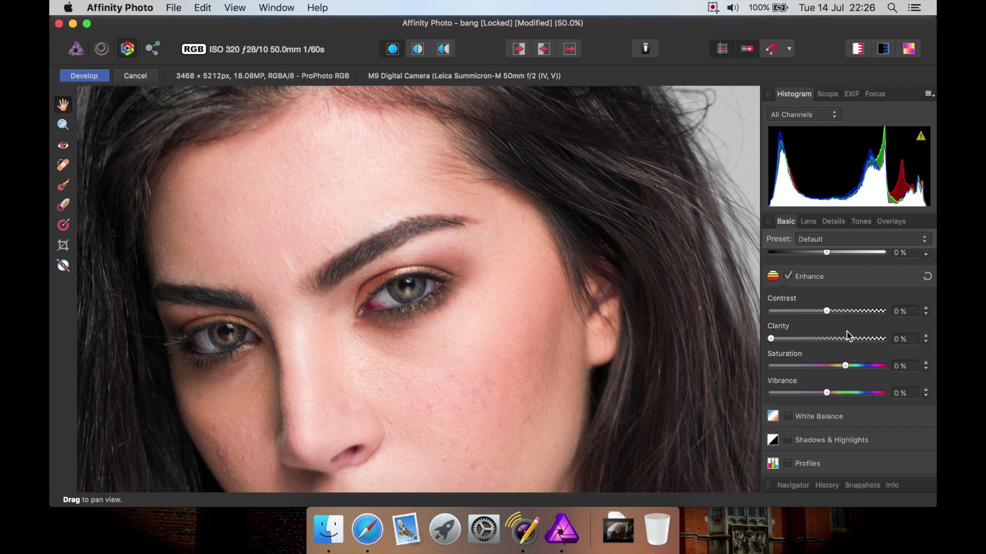
scroll(846, 332, "down", 2)
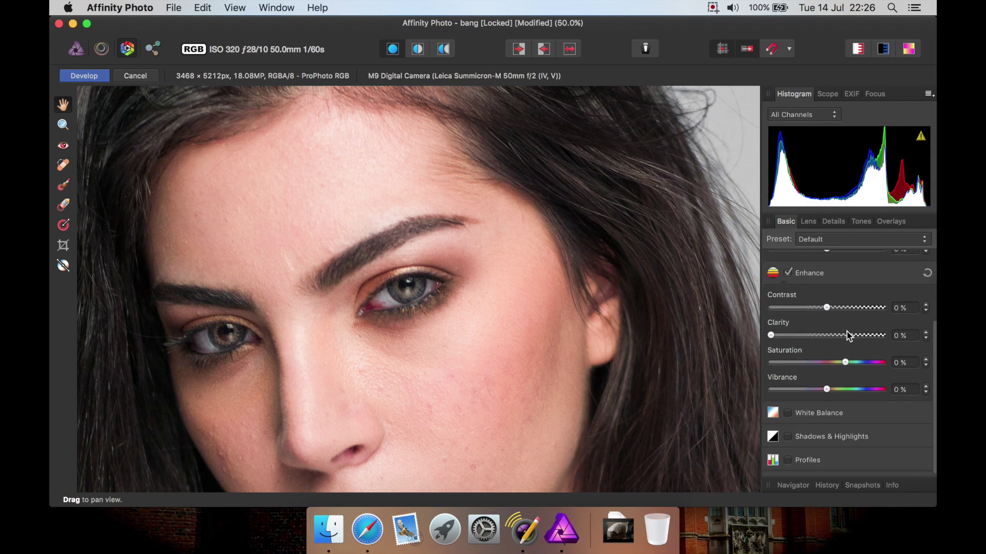
left_click(795, 417)
scroll(795, 417, "down", 3)
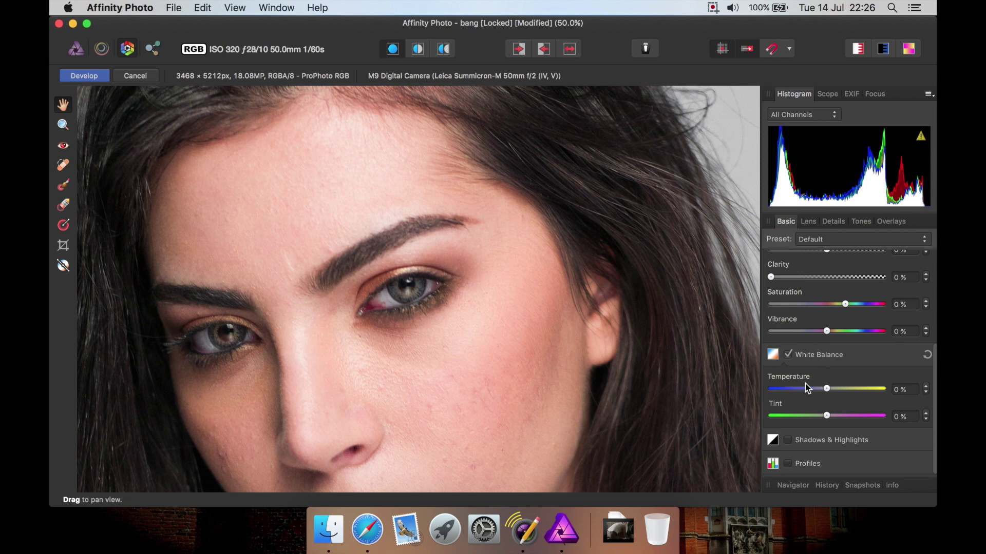
Try setting the white point with the White Balance tool by sampling the forehead, the hair edge and the white of the eye.
left_click(66, 268)
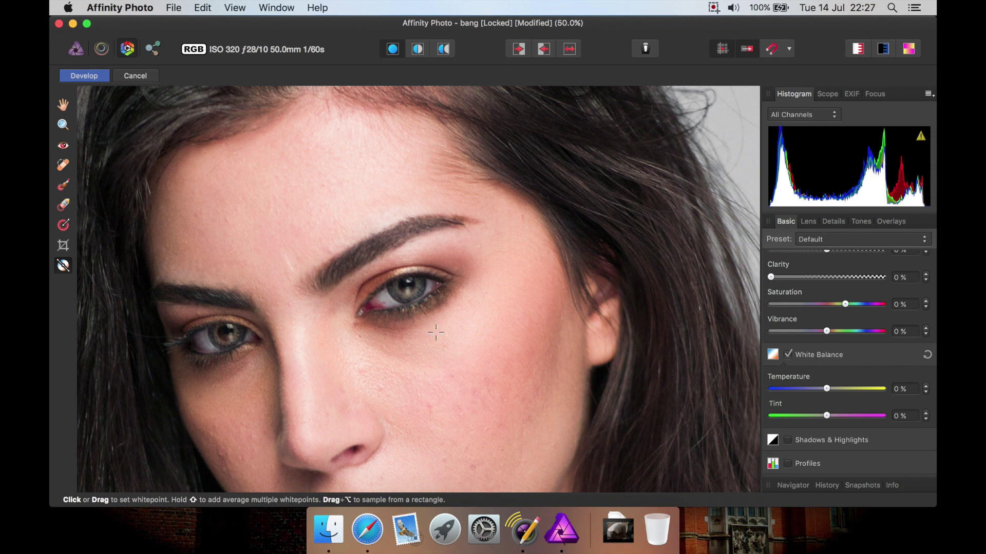
left_click(341, 130)
left_click(236, 212)
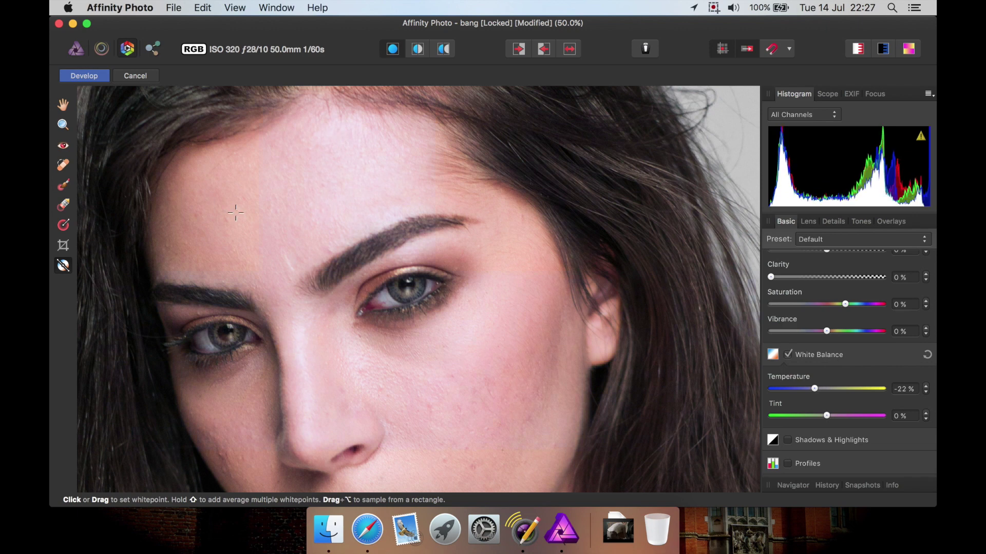
left_click(178, 193)
left_click(144, 137)
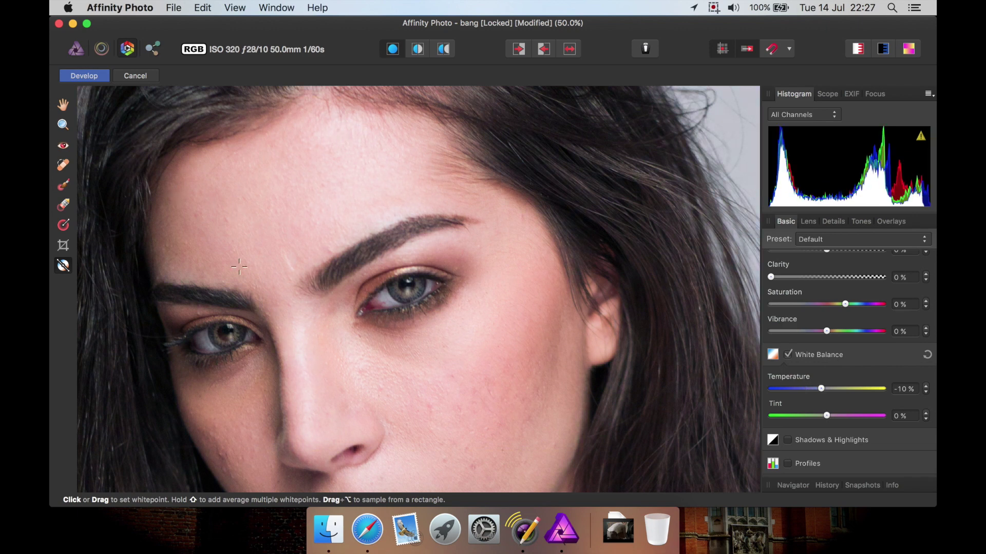
left_click(385, 298)
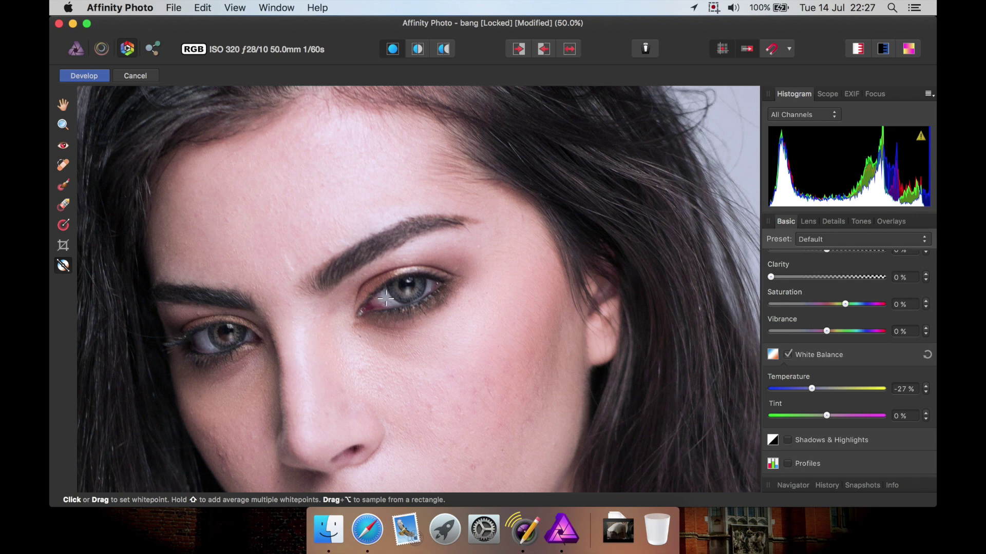
left_click(385, 298)
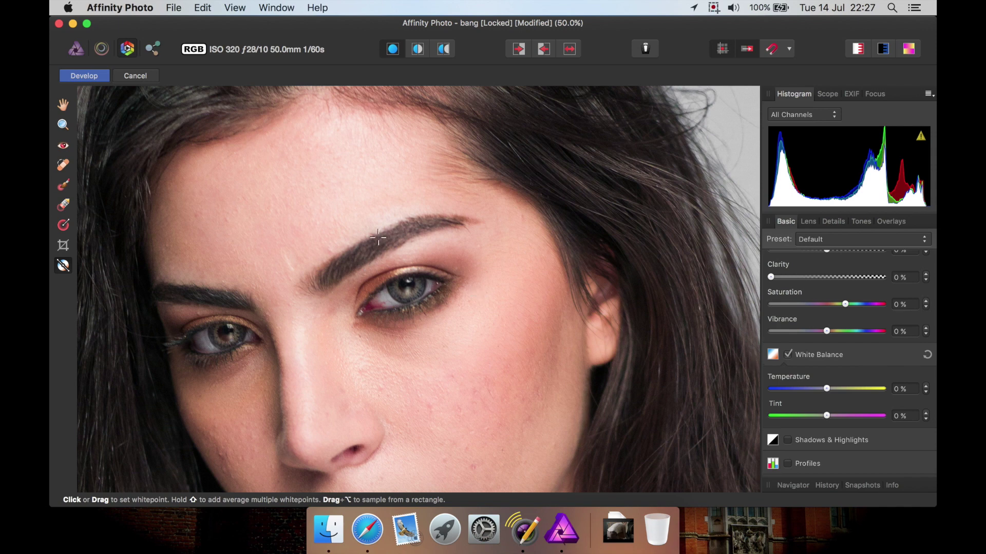
left_click(66, 106)
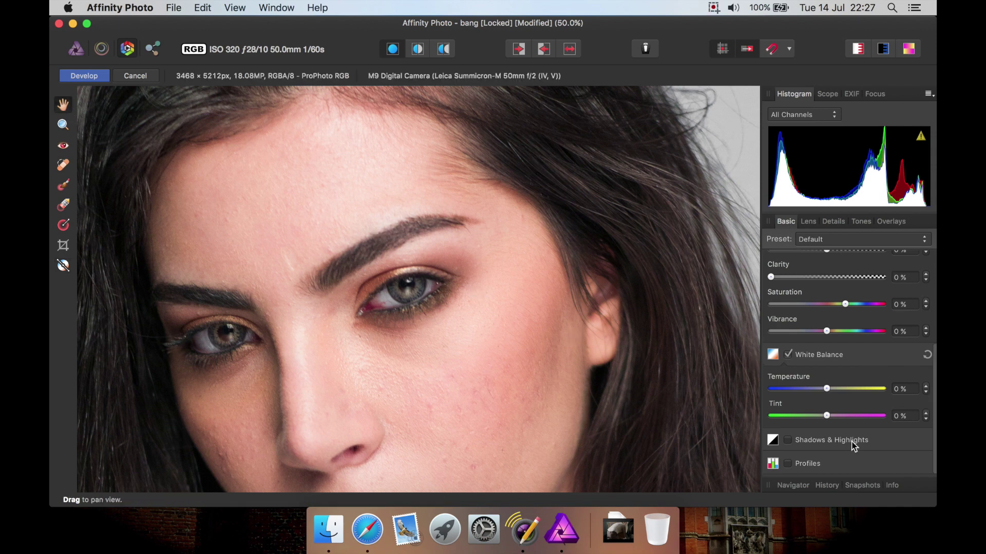
Enable the Shadows & Highlights and Profiles adjustments, and set the output profile to Adobe RGB (1998).
left_click(803, 440)
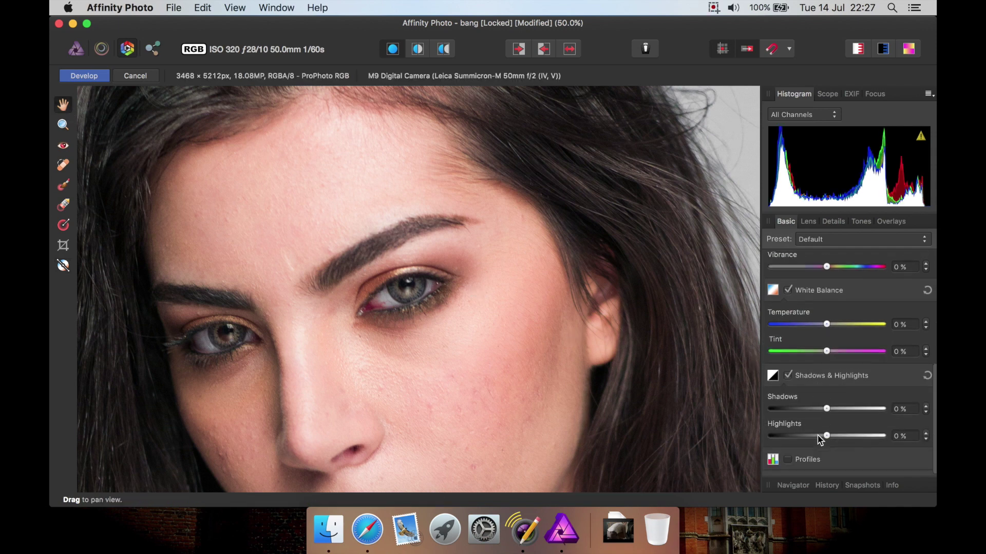
left_click(786, 465)
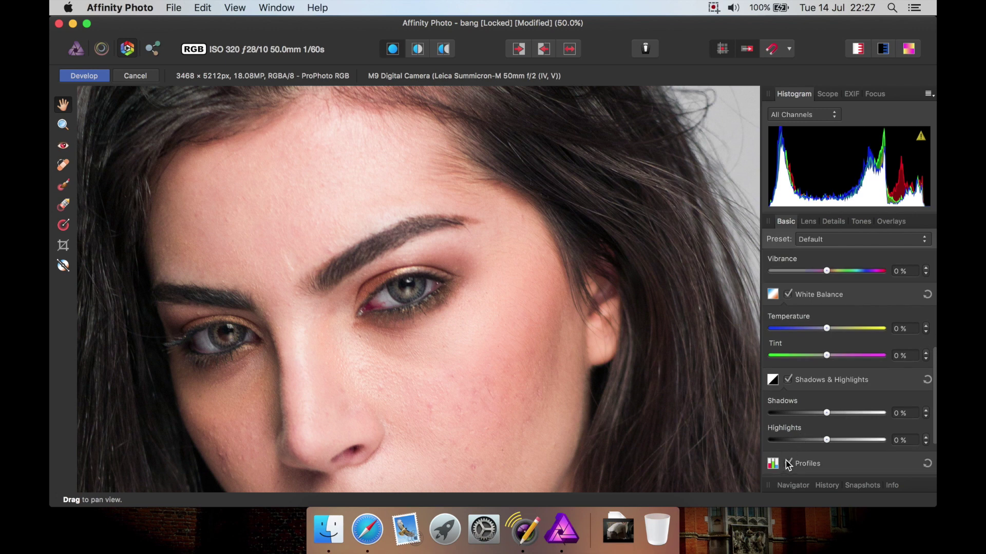
left_click(849, 464)
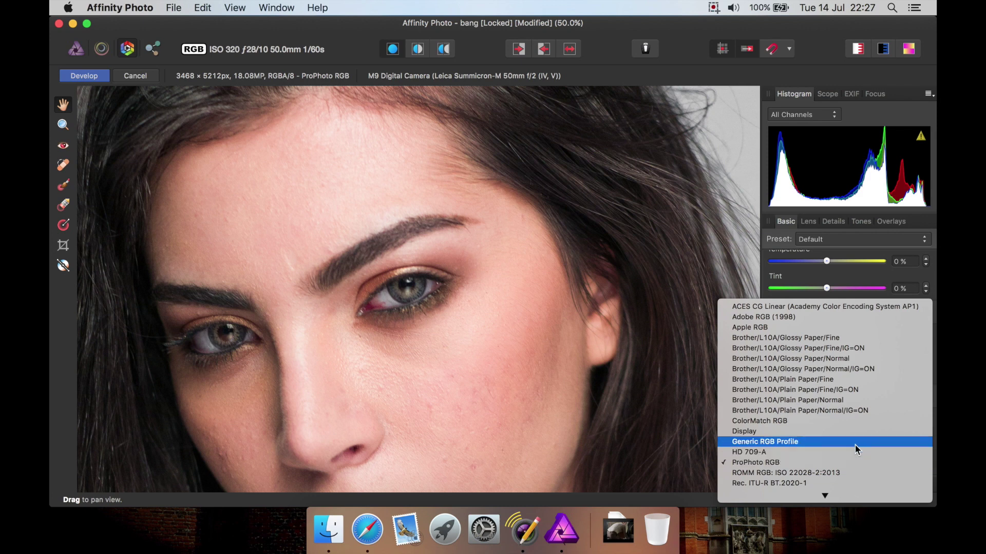
scroll(854, 442, "down", 2)
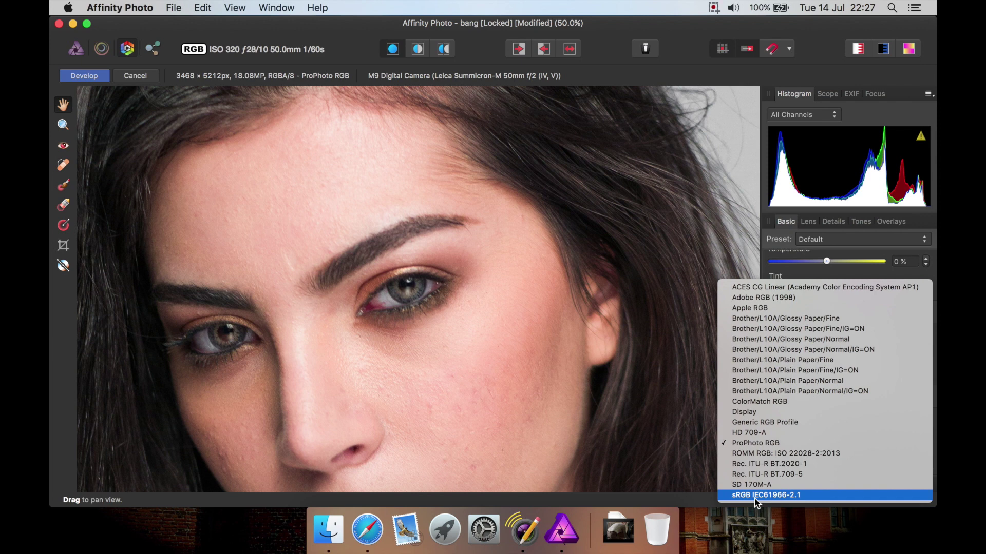
left_click(774, 302)
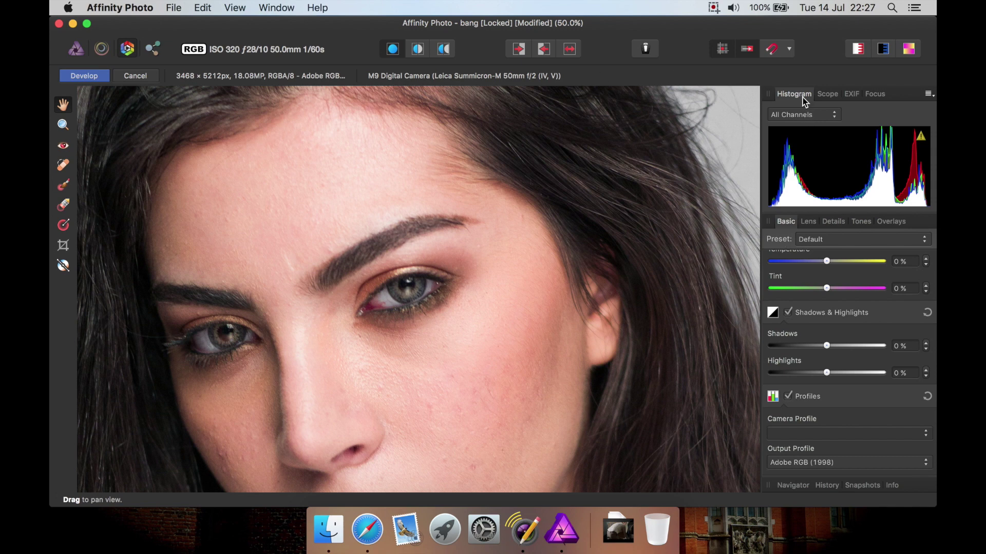
Examine the Lens settings of the Develop Persona, including the presets, lens correction parameters, defringe and vignette options.
left_click(807, 224)
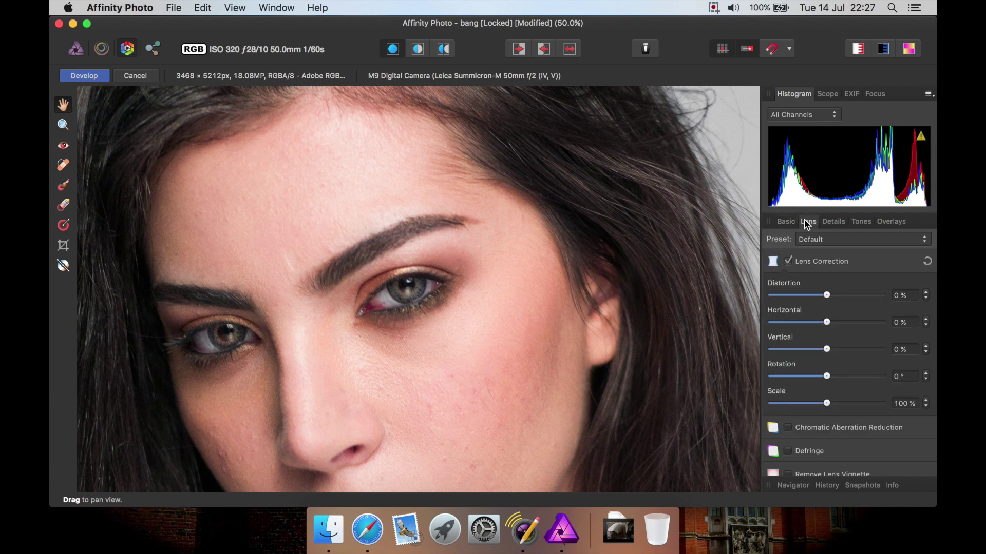
left_click(880, 243)
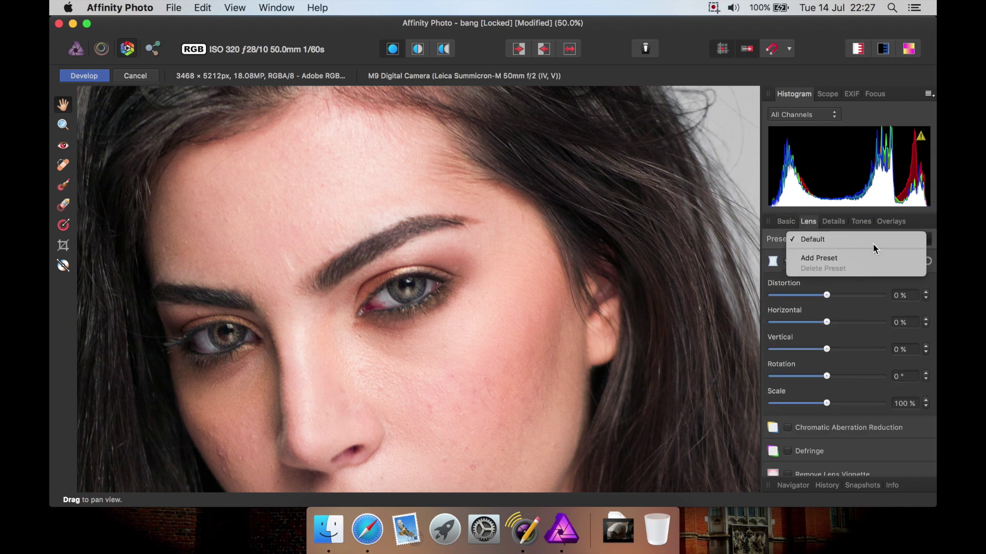
left_click(778, 243)
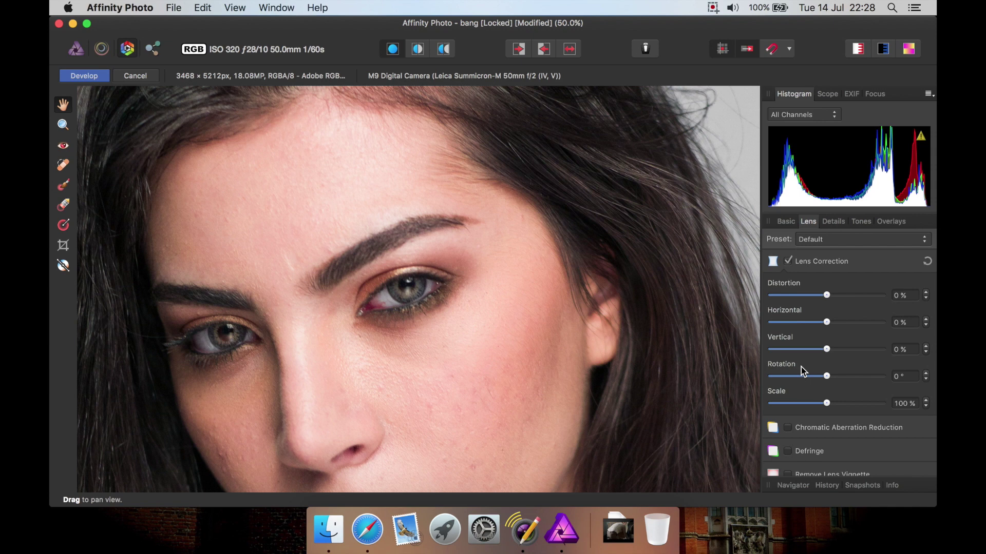
scroll(804, 370, "down", 3)
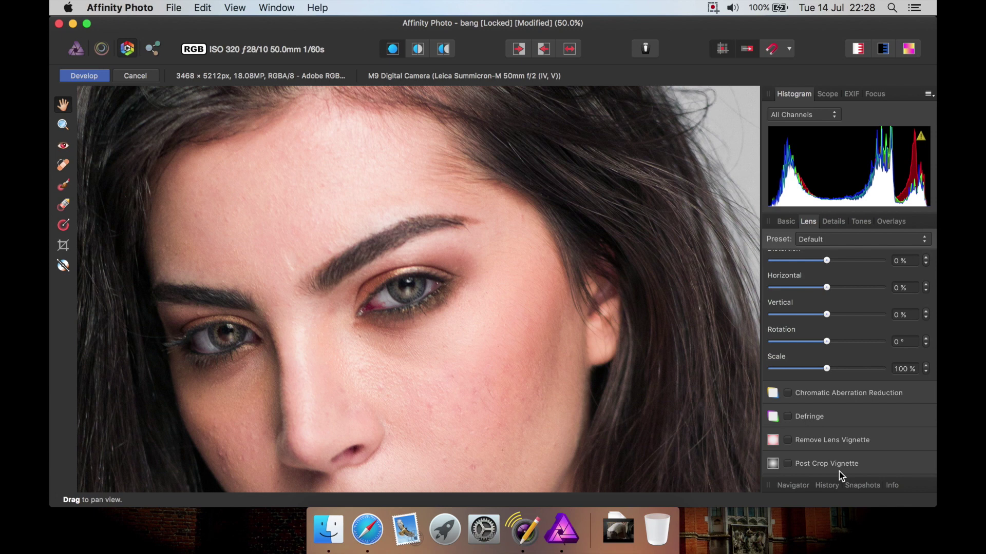
scroll(841, 359, "up", 2)
Try Detail Refinement, Noise Reduction and Noise Addition one by one, leaving only Noise Reduction enabled.
left_click(839, 224)
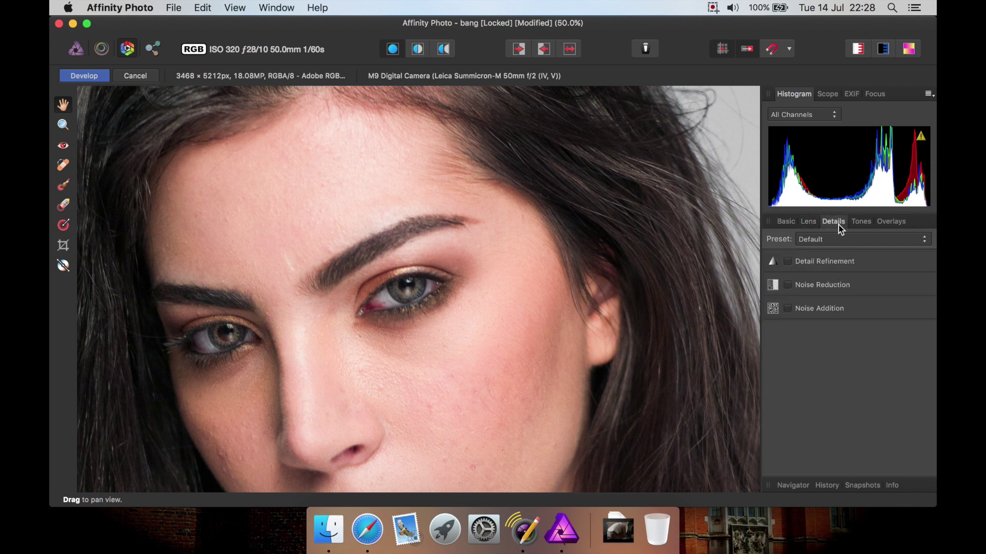
left_click(789, 263)
left_click(789, 262)
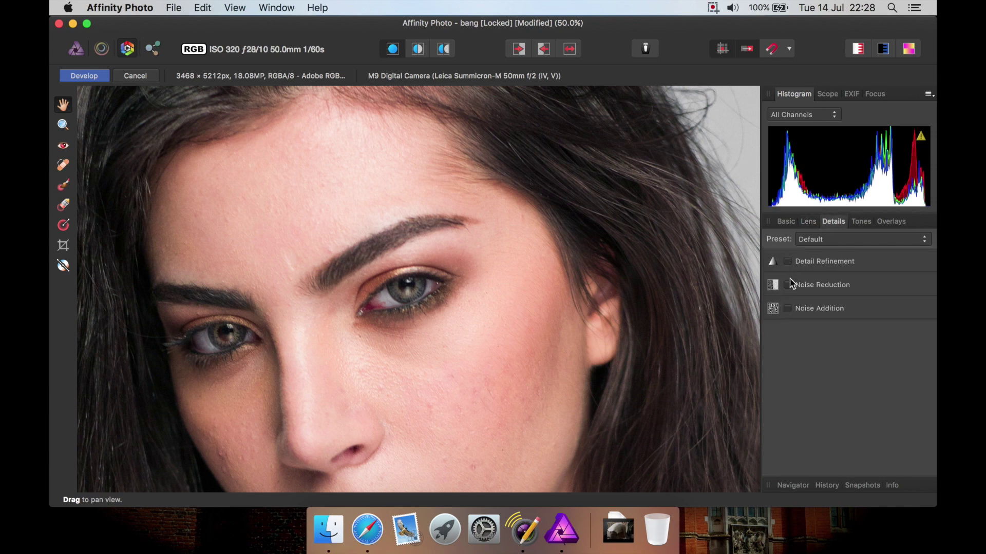
left_click(788, 286)
left_click(788, 286)
left_click(790, 310)
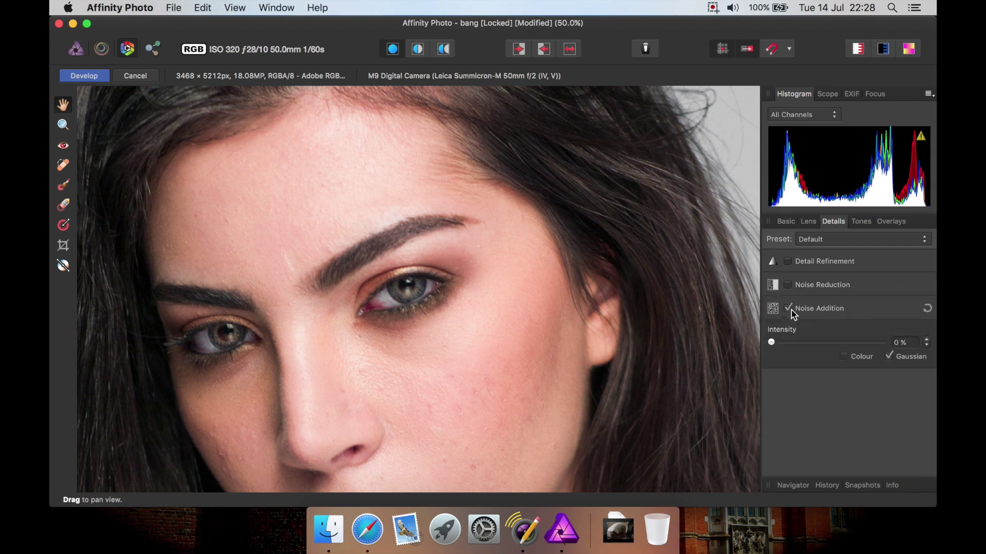
left_click(790, 310)
left_click(793, 286)
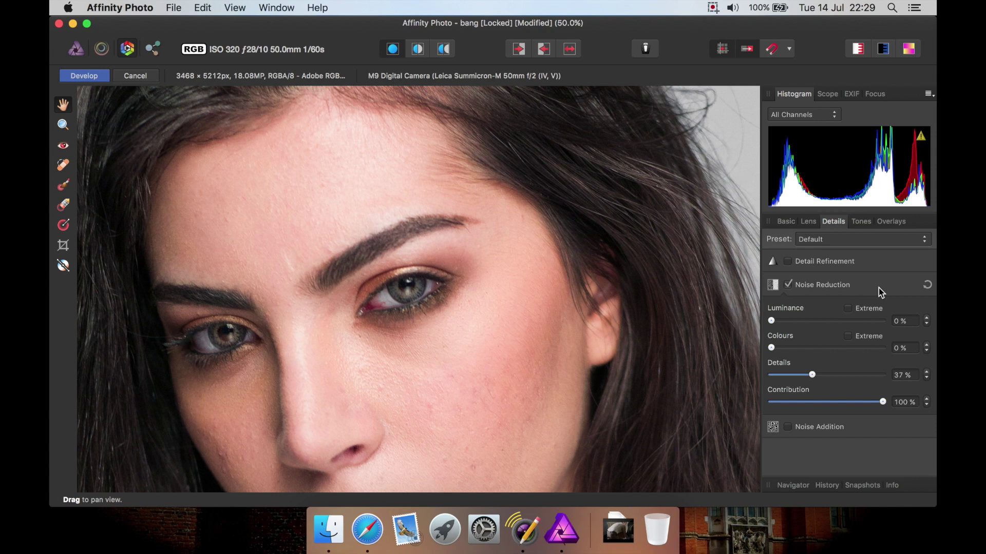
Try an extreme Curves adjustment with raised shadows and lowered highlights, and disable Curves.
left_click(866, 224)
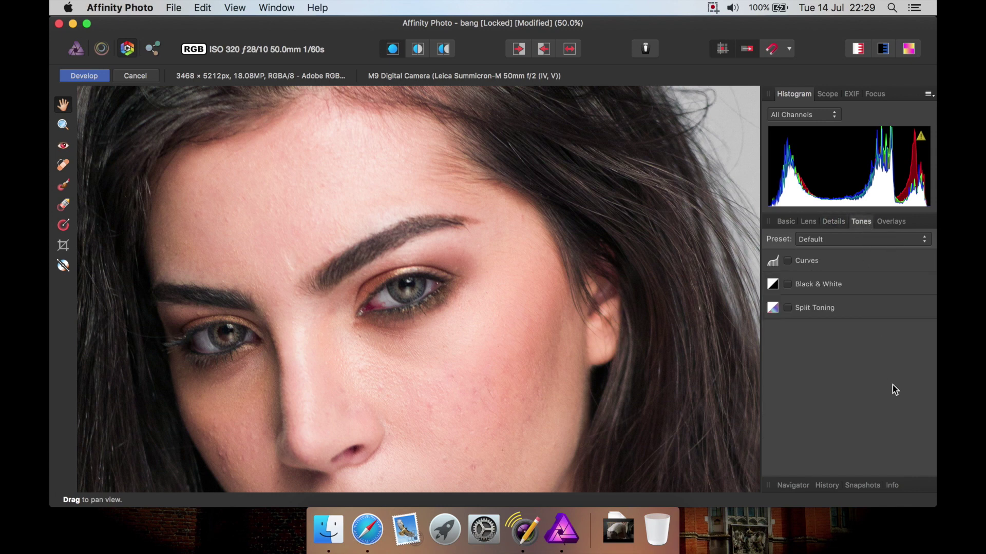
left_click(790, 262)
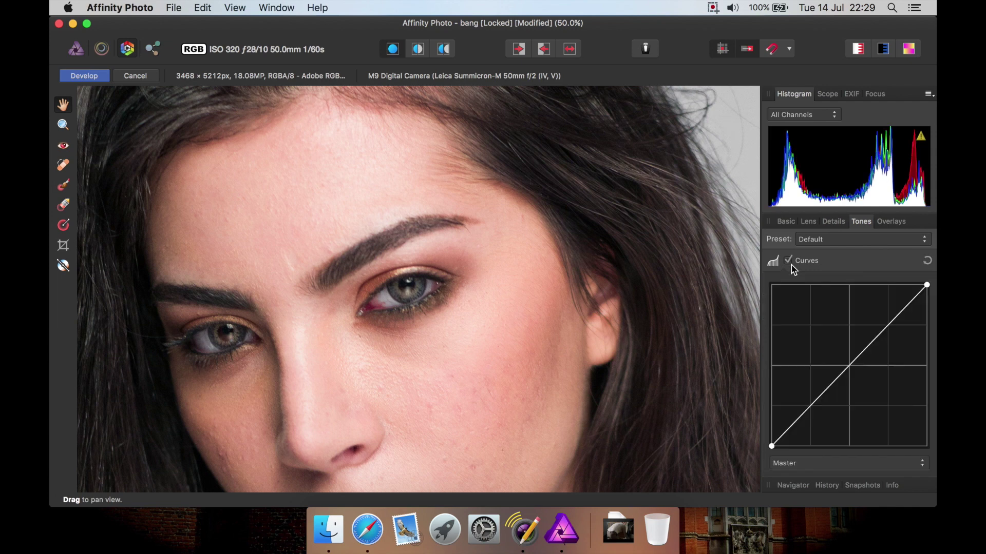
left_click(884, 332)
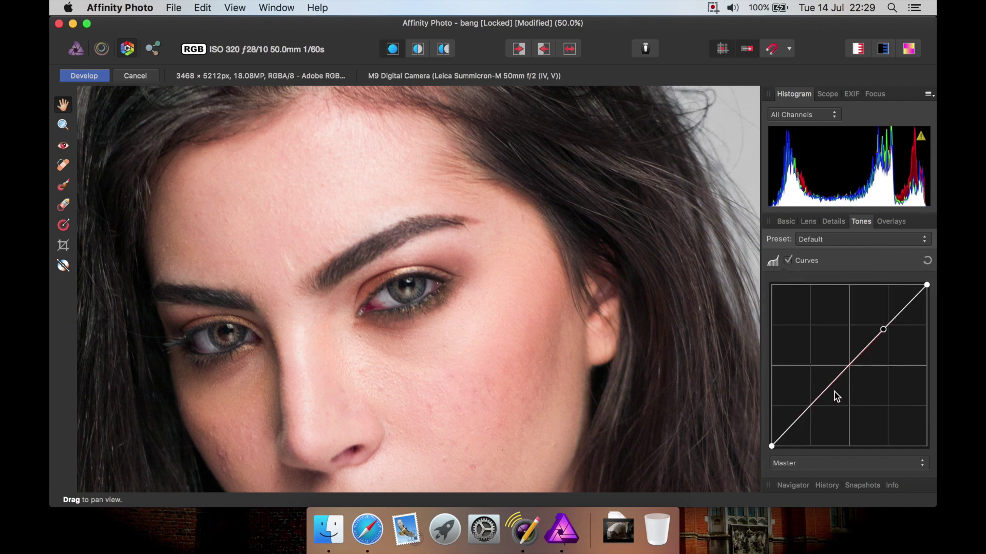
left_click_drag(823, 392, 809, 327)
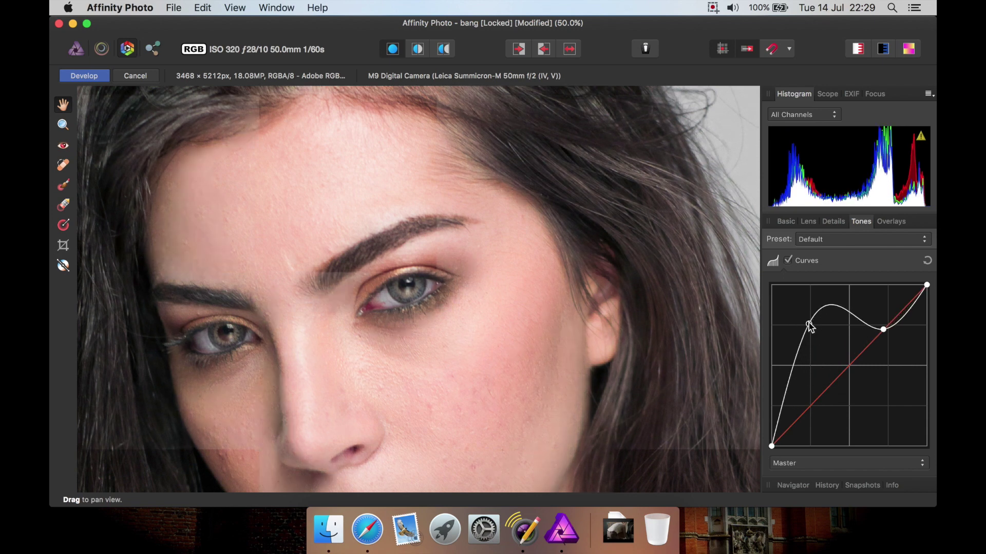
left_click_drag(883, 329, 872, 378)
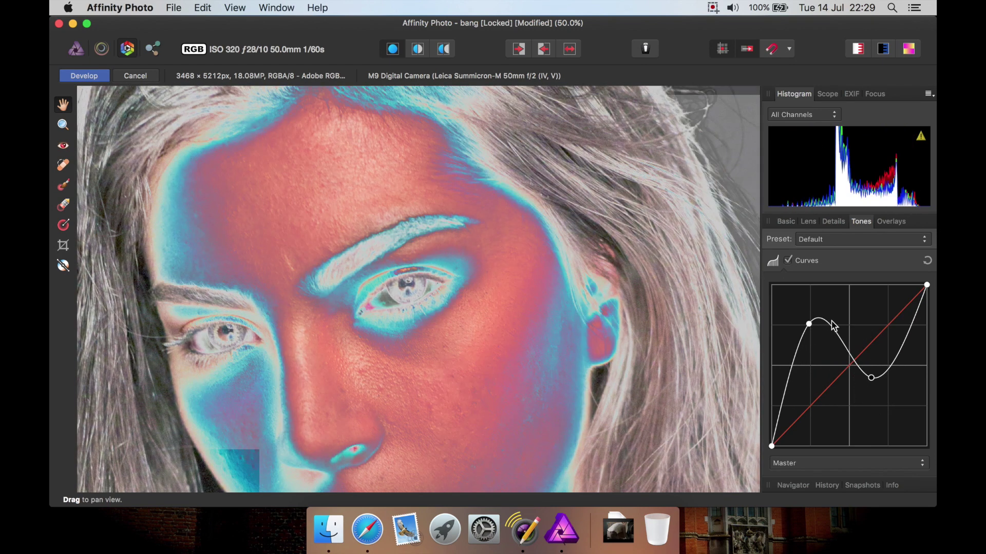
left_click(789, 260)
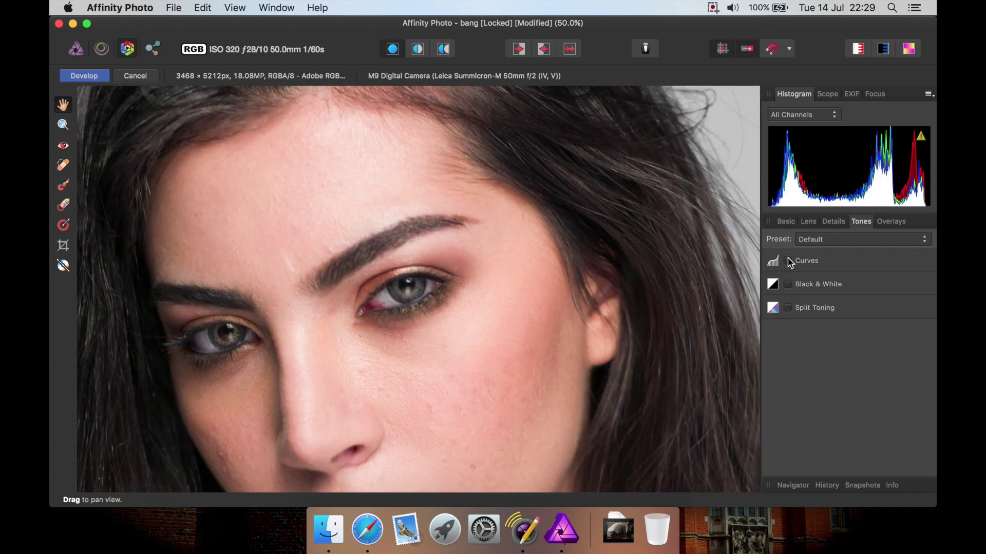
Try the Black & White and Split Toning adjustments on the portrait, disabling each one again.
left_click(789, 285)
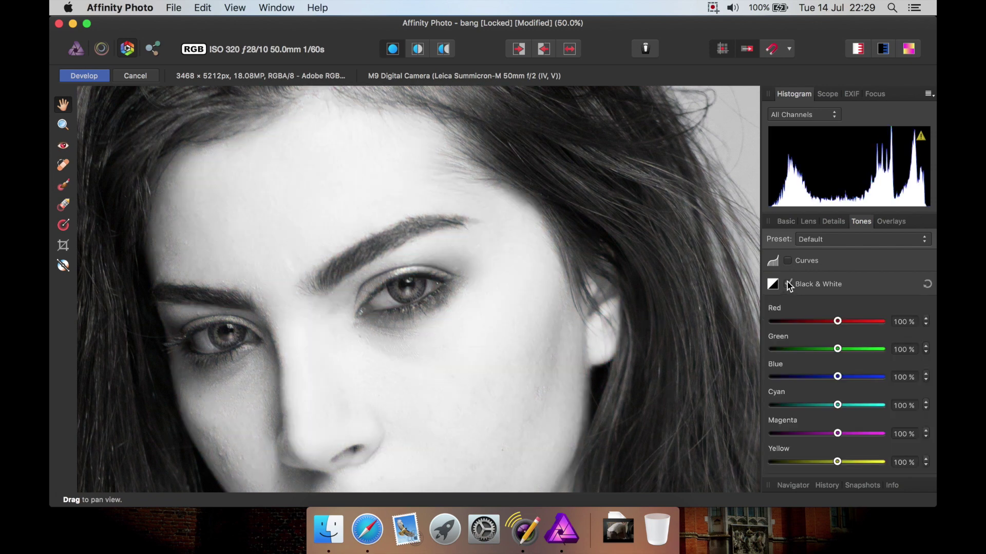
left_click(789, 285)
left_click(789, 308)
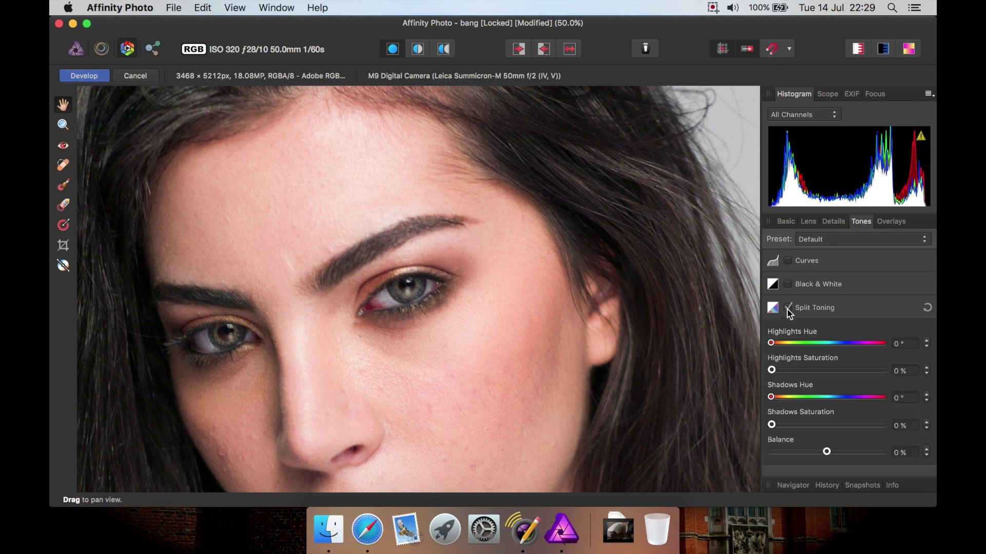
left_click(789, 308)
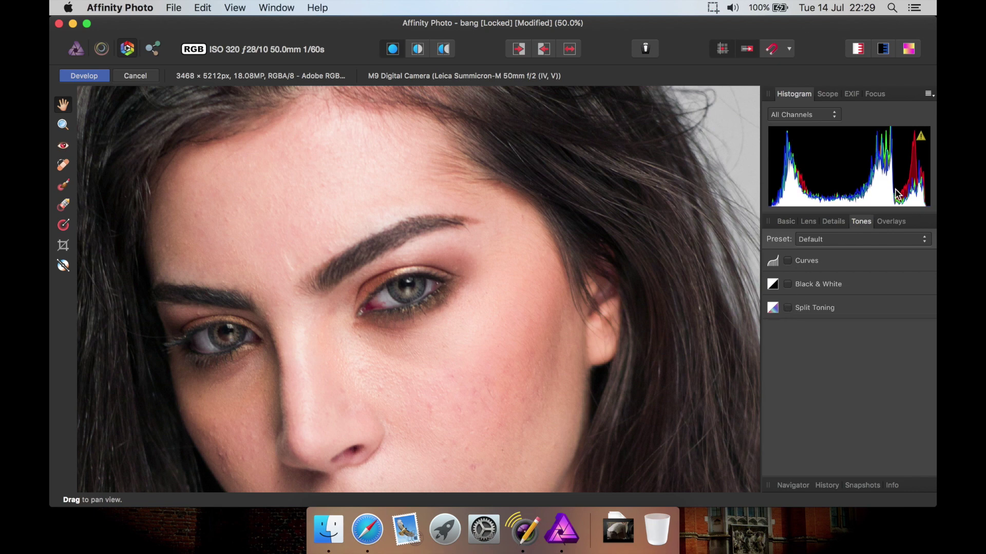
Review the Overlays and Basic settings and the photo's Scope, EXIF and Focus information, and return to the Histogram.
left_click(903, 222)
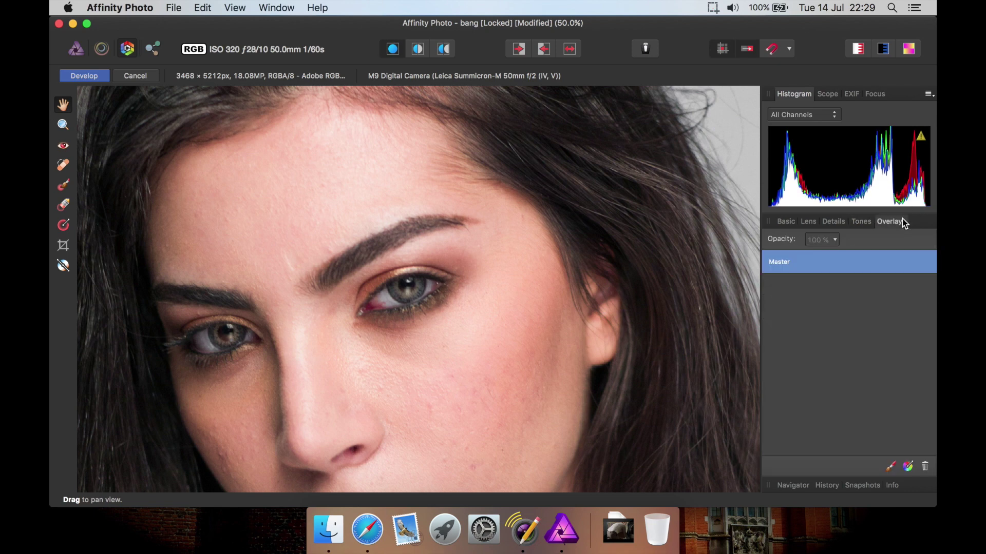
left_click(781, 222)
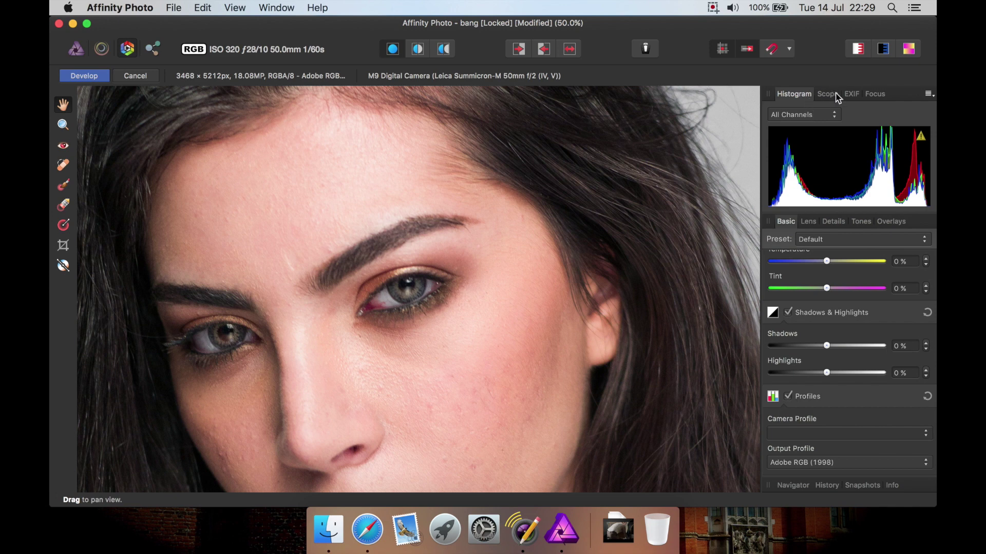
left_click(835, 94)
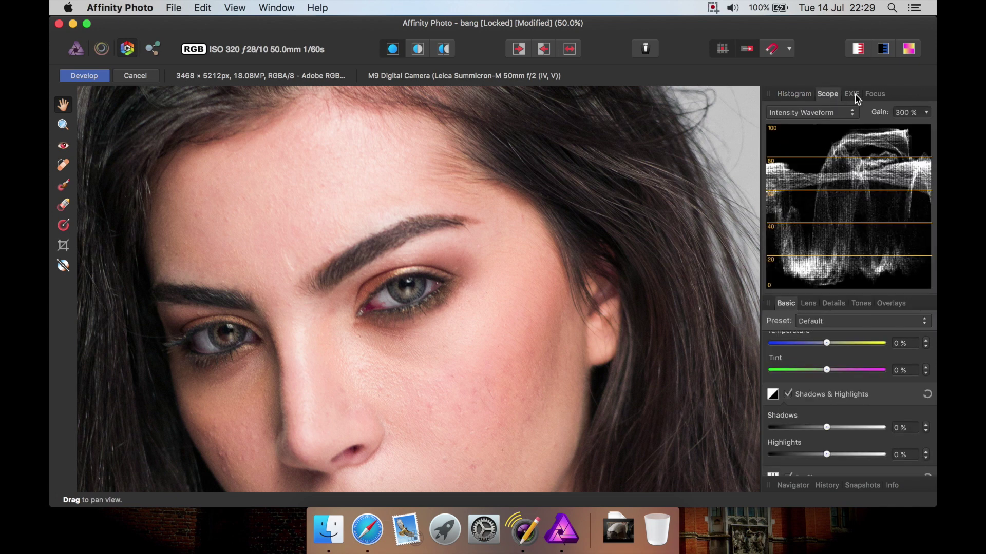
left_click(853, 94)
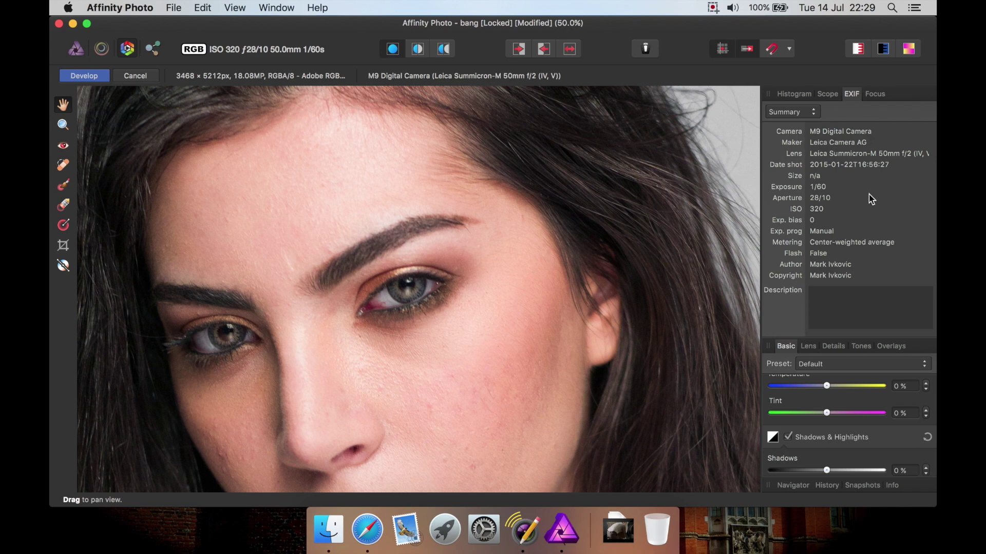
left_click(875, 94)
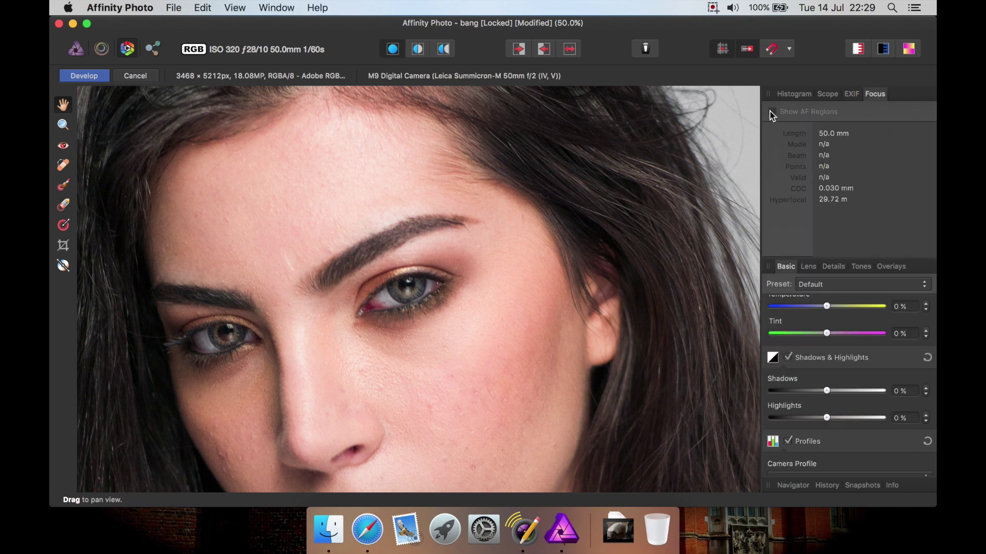
left_click(790, 95)
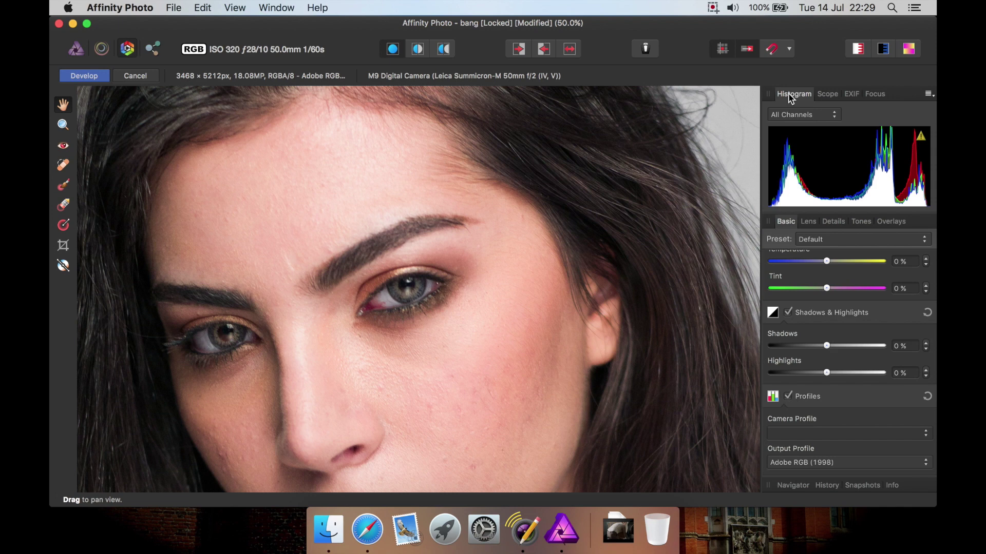
Discard the Develop Persona changes and switch the portrait to the Export Persona.
left_click(131, 79)
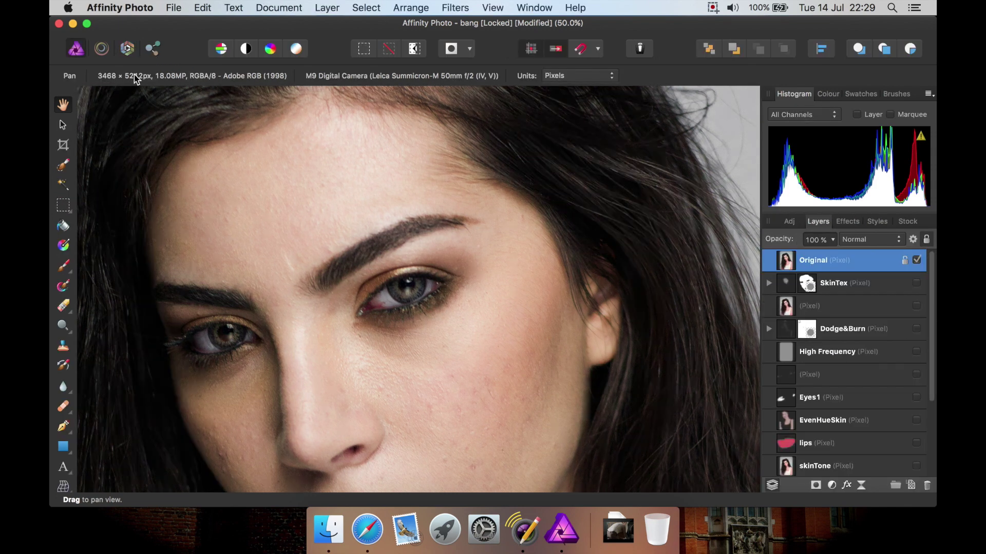
left_click(153, 49)
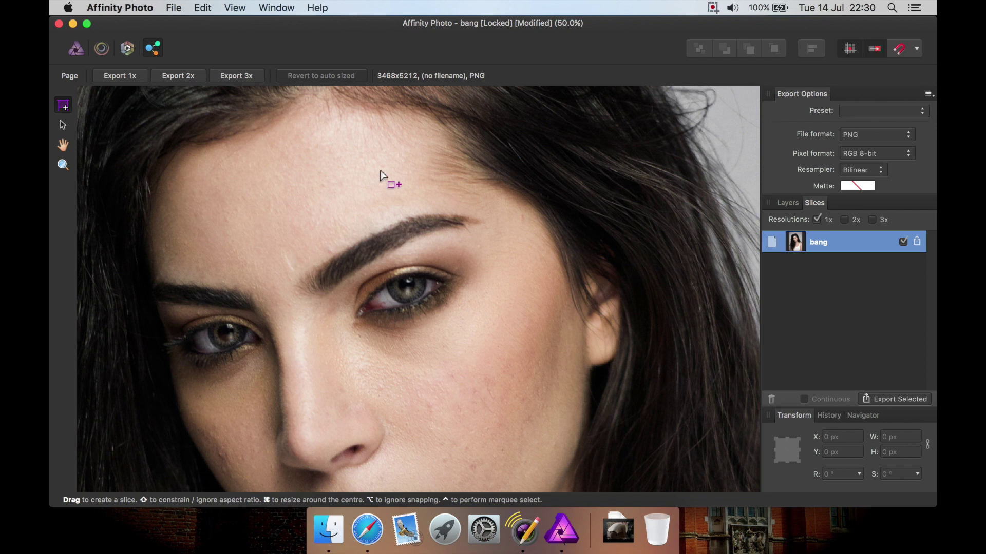
Review the export presets, file formats and pixel formats, and set the resampler to Lanczos 3 (non-separable).
left_click(898, 112)
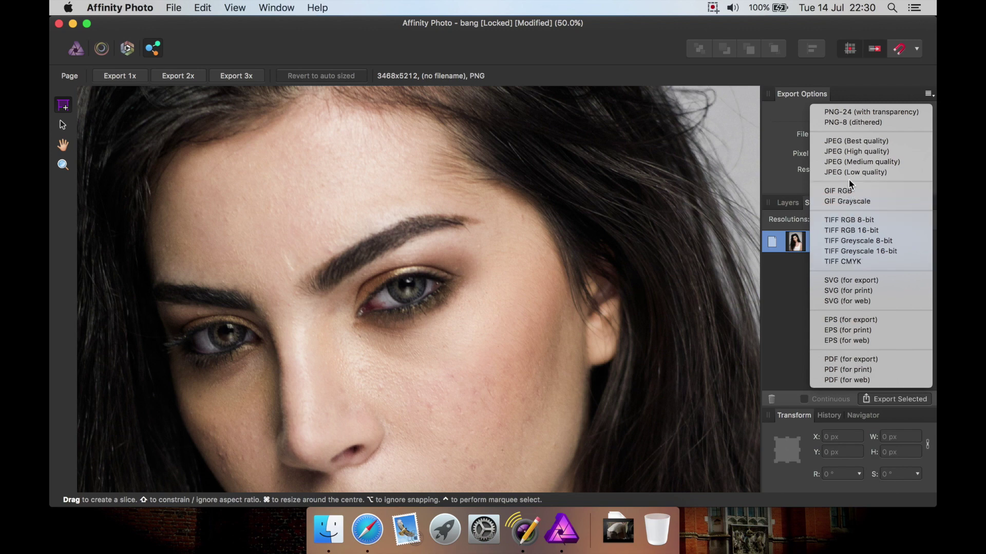
left_click(848, 115)
left_click(877, 135)
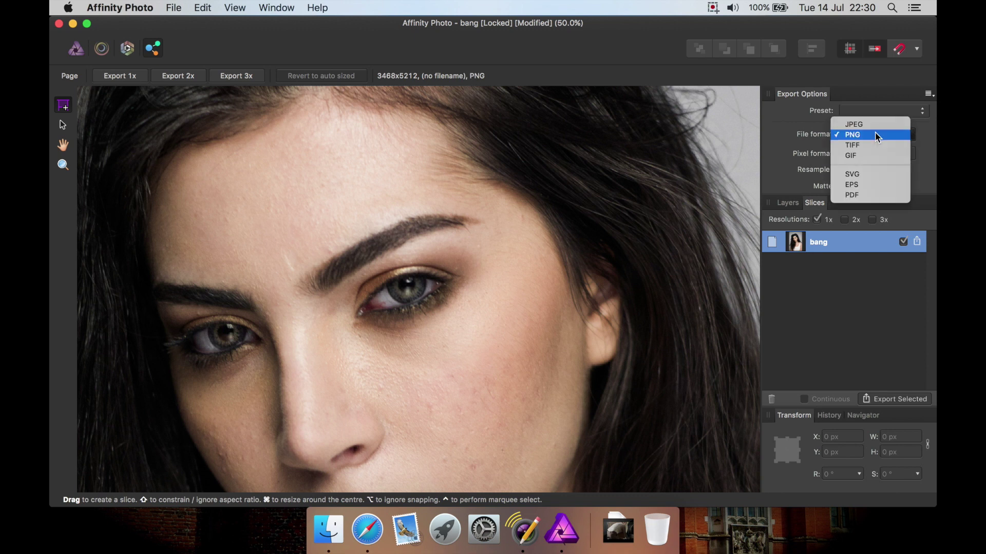
left_click(844, 140)
left_click(900, 157)
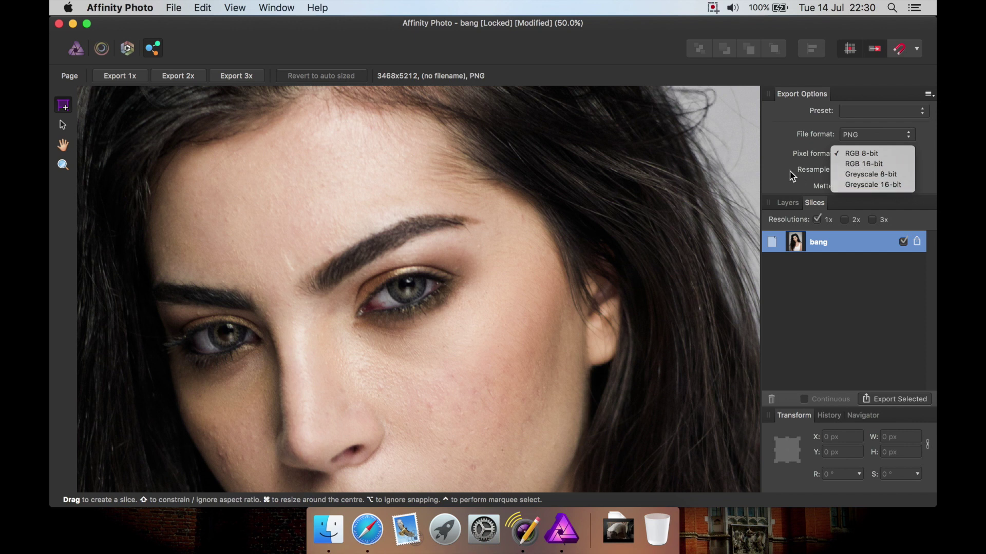
left_click(792, 177)
left_click(882, 170)
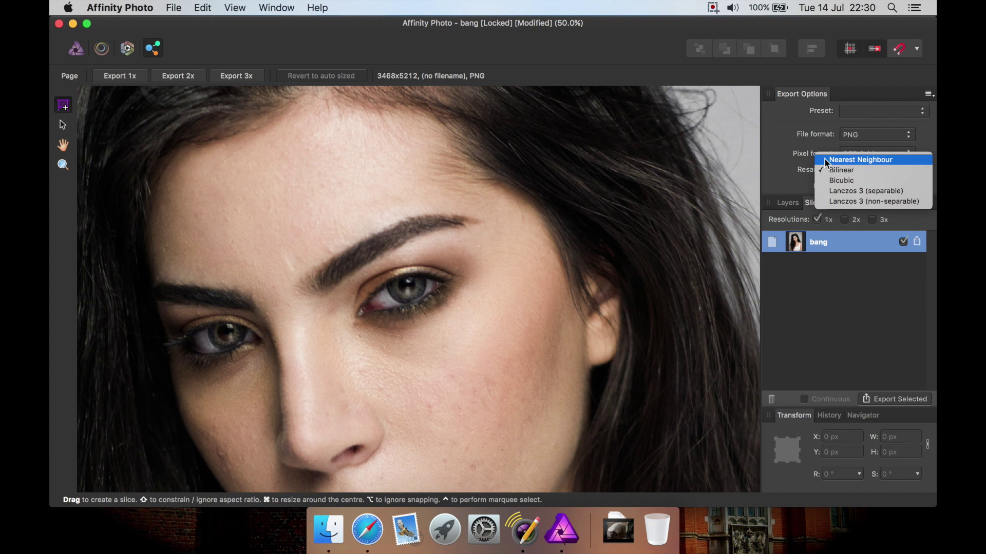
left_click(872, 202)
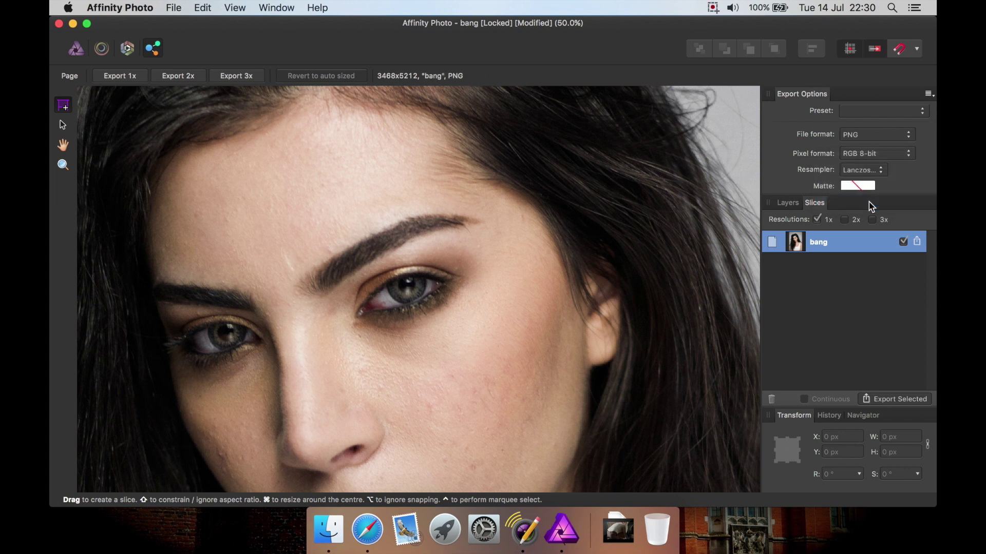
Toggle the 2x and 3x export resolutions for the bang slice.
left_click(845, 221)
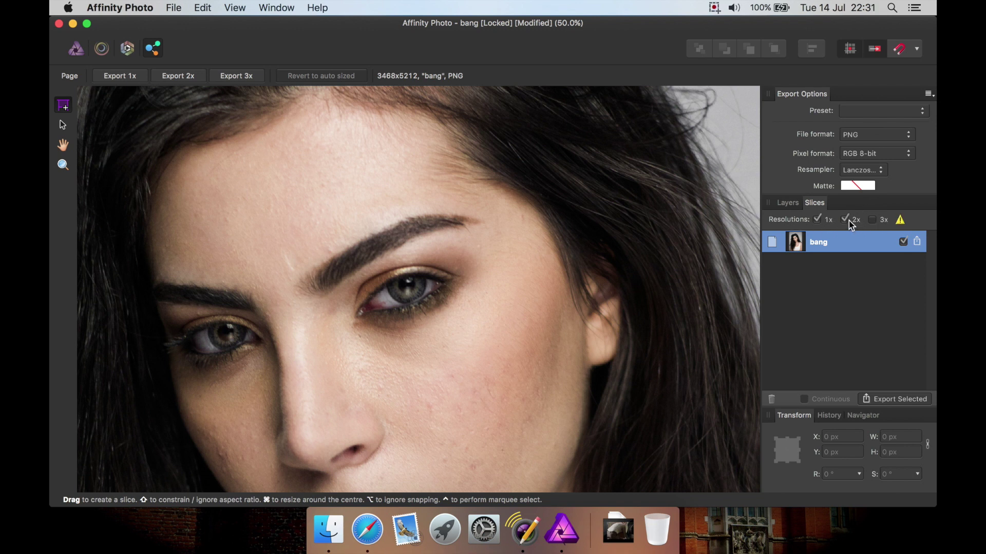
left_click(872, 220)
left_click(845, 221)
Return to the Photo Persona and reframe the portrait so that both the eyes and the lips are in view.
left_click(82, 50)
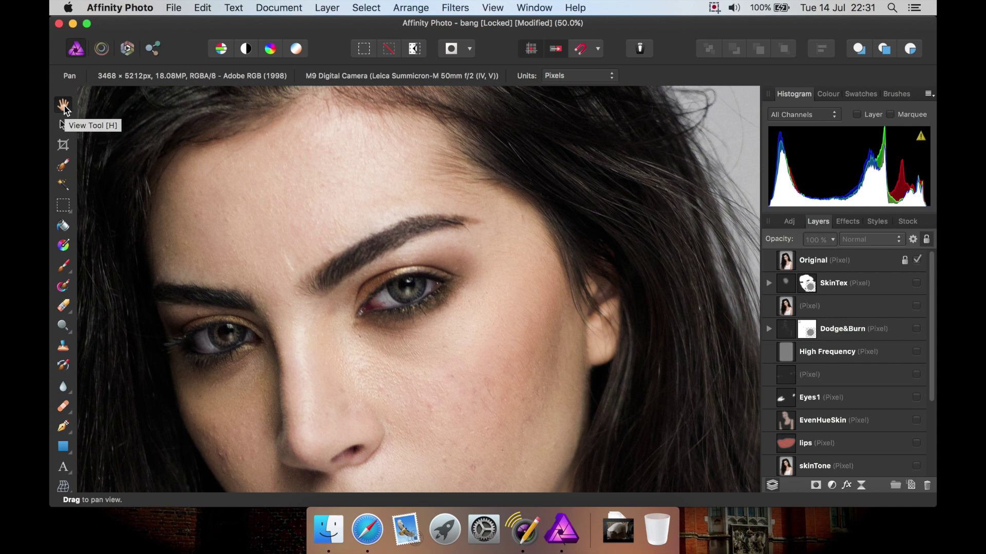
left_click_drag(262, 213, 287, 158)
scroll(287, 158, "down", 3)
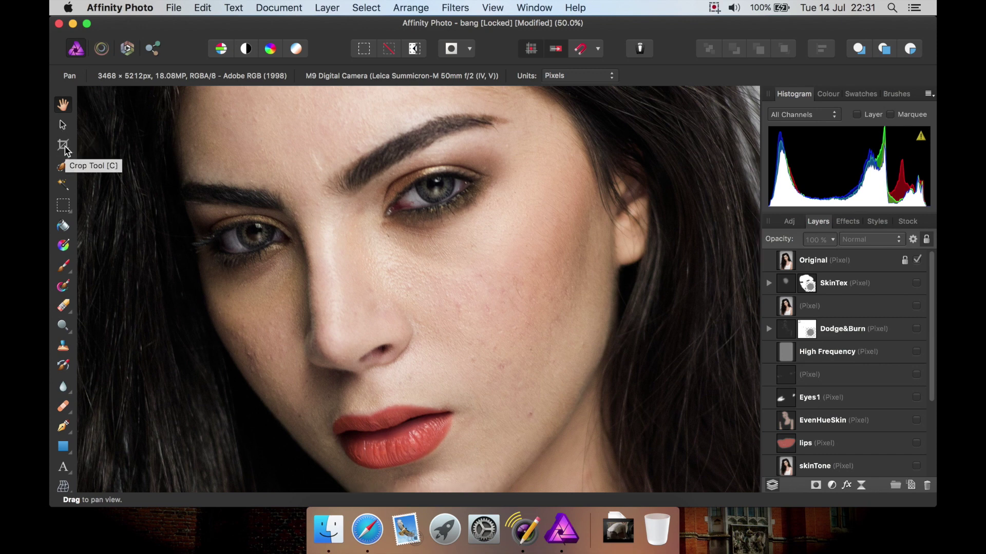
Activate the Crop tool and review its crop modes, keeping the mode at Unconstrained.
left_click(65, 147)
left_click(225, 77)
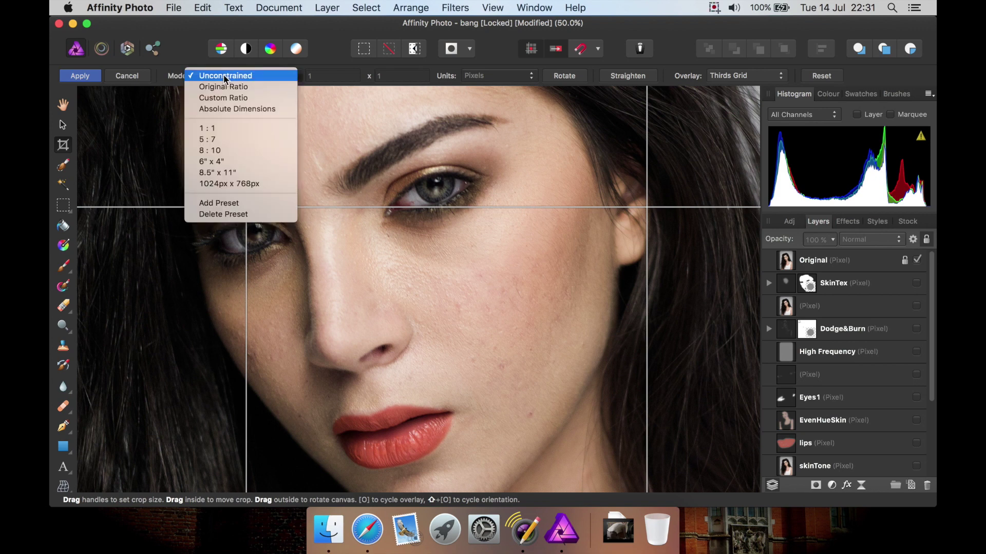
left_click(307, 77)
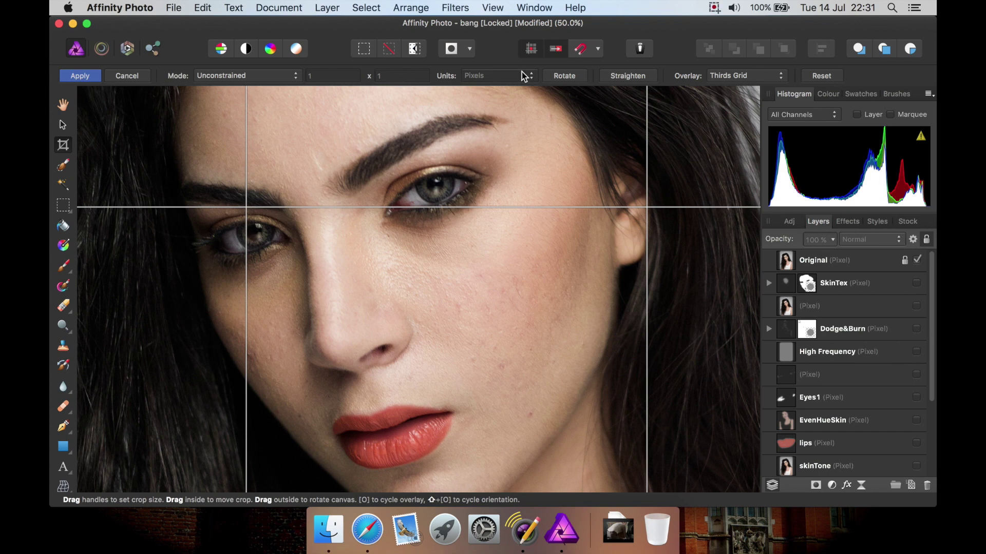
Try straightening the portrait along a line drawn across the cheek, keeping the Thirds Grid overlay, and cancel the crop.
left_click(638, 78)
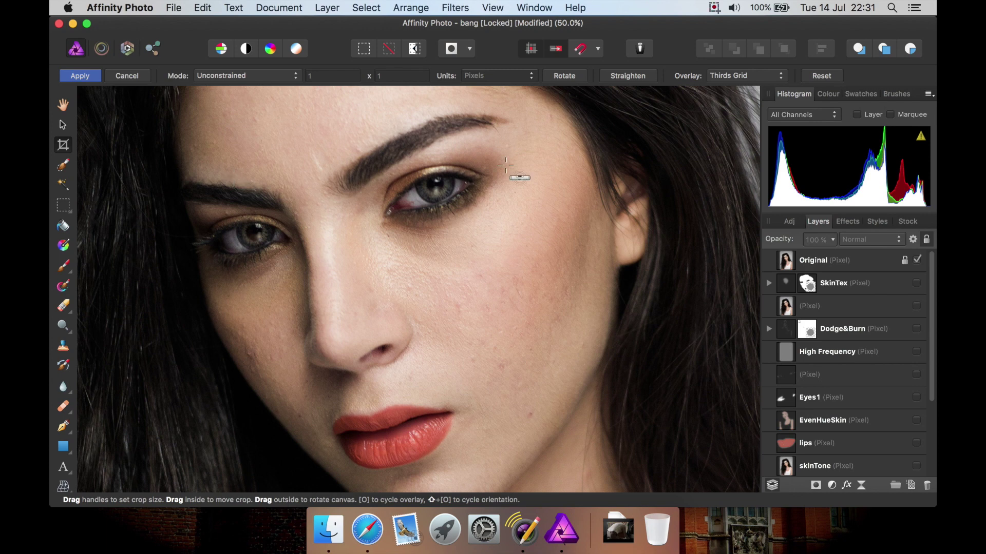
left_click(747, 83)
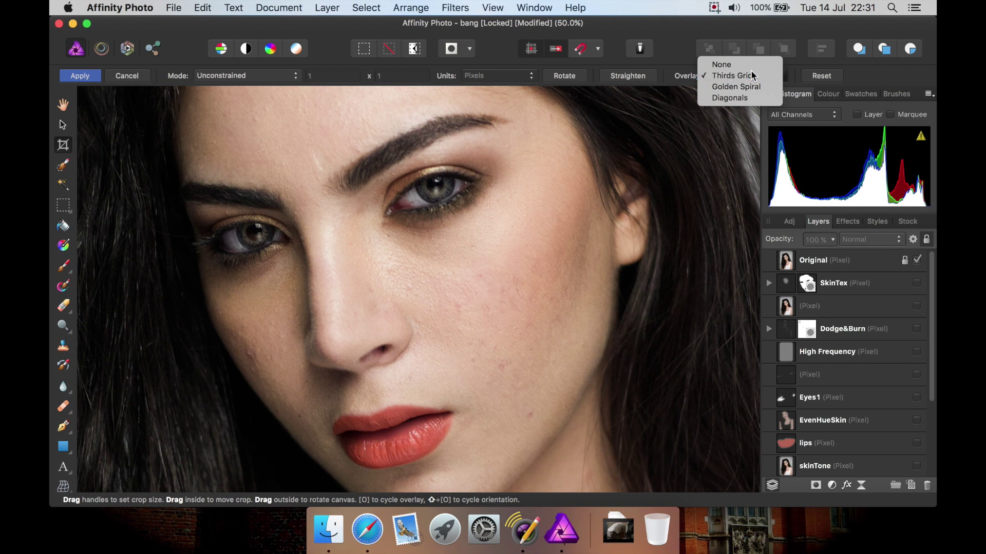
left_click(753, 75)
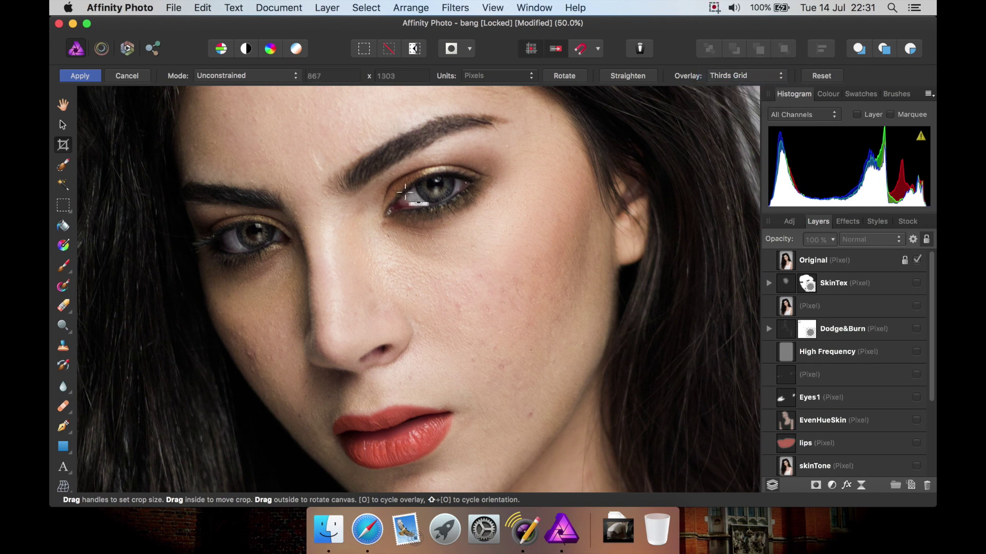
left_click_drag(502, 286, 495, 296)
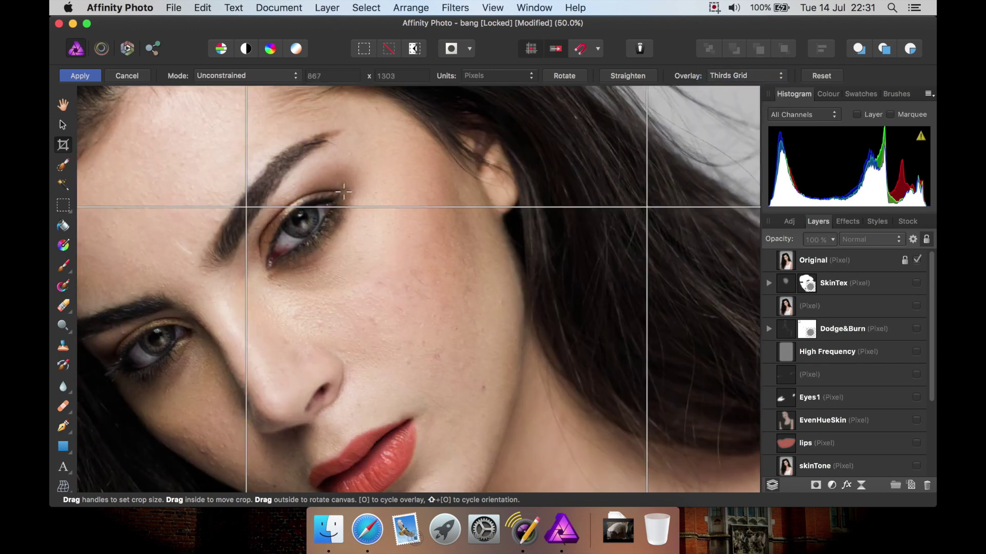
left_click(127, 75)
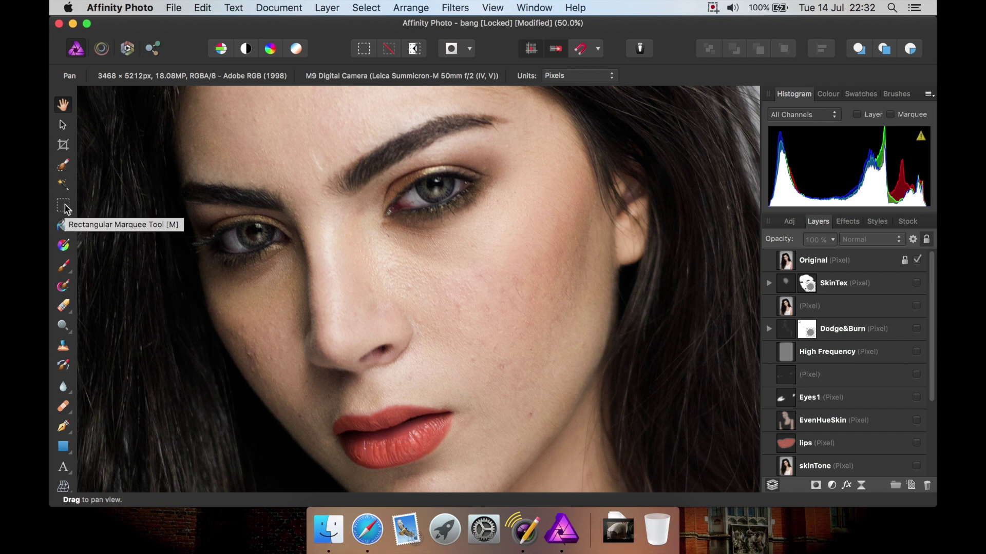
Review the marquee and freehand selection tools, and the healing, patch and blemish removal tools, activating the Rectangular Marquee and Healing Brush.
left_click(63, 206)
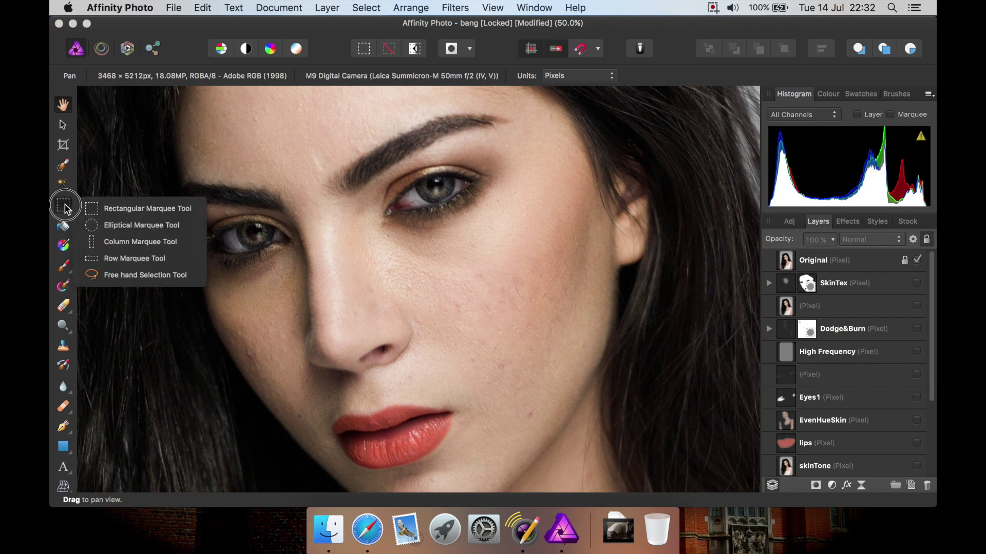
left_click(66, 207)
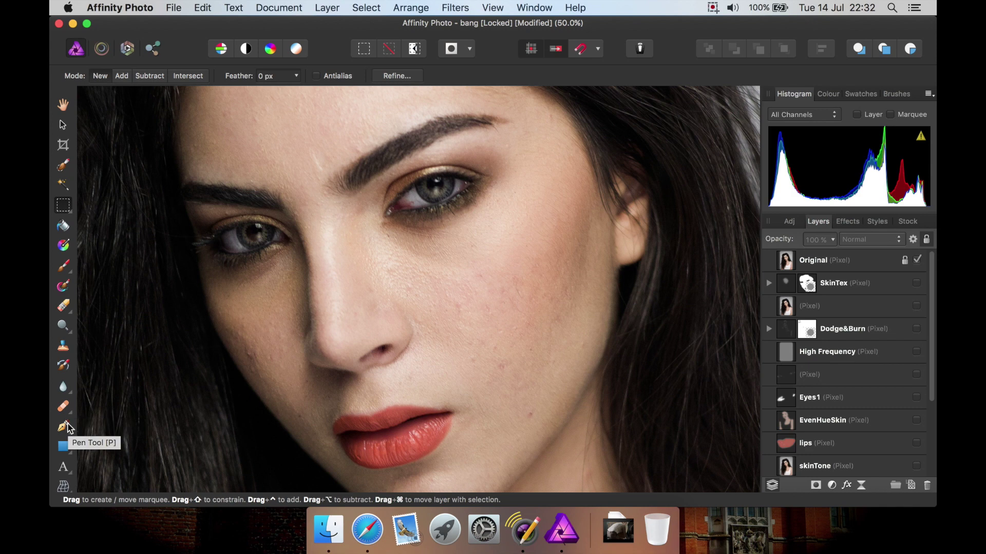
left_click(65, 406)
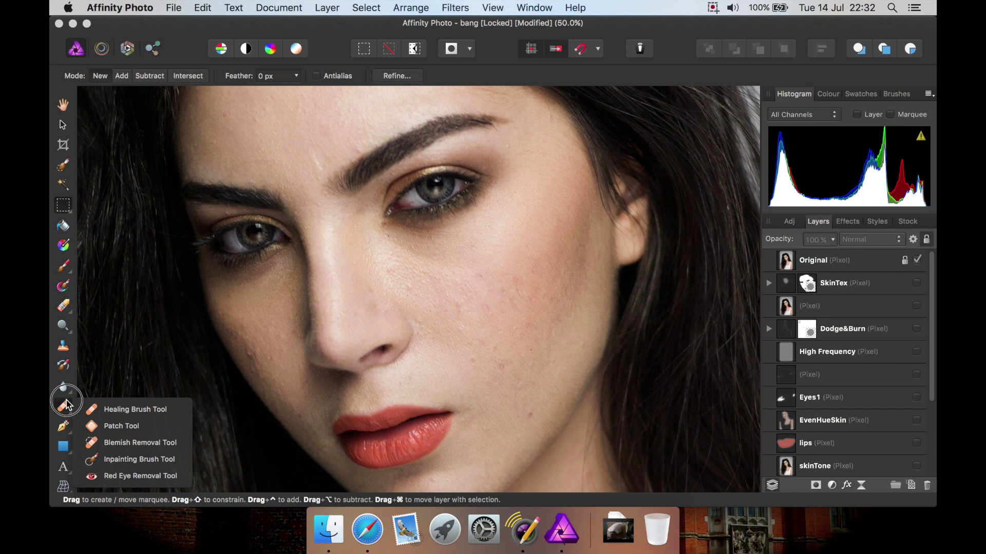
left_click(66, 408)
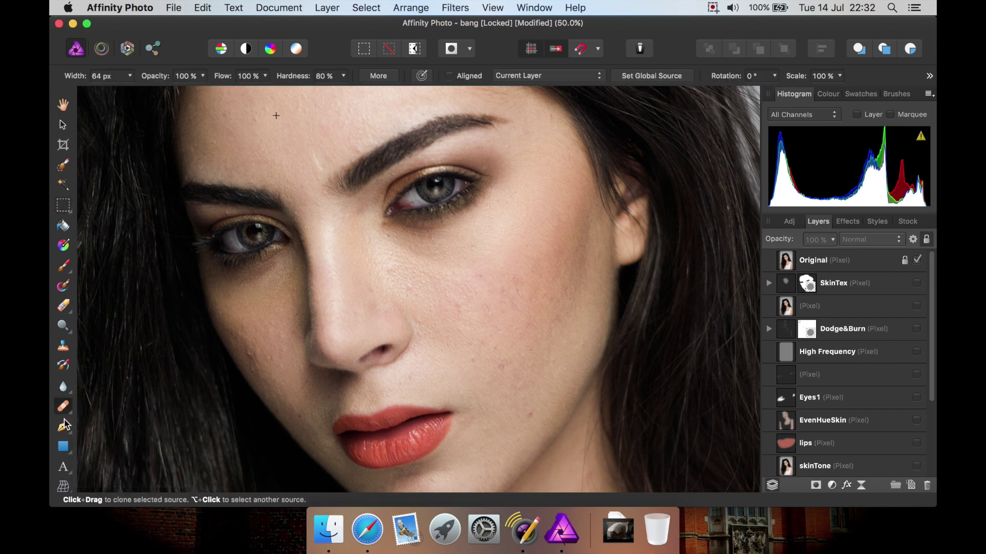
Review the Pen and Node tools and the full set of shape tools, activating the Rectangle tool.
left_click(66, 430)
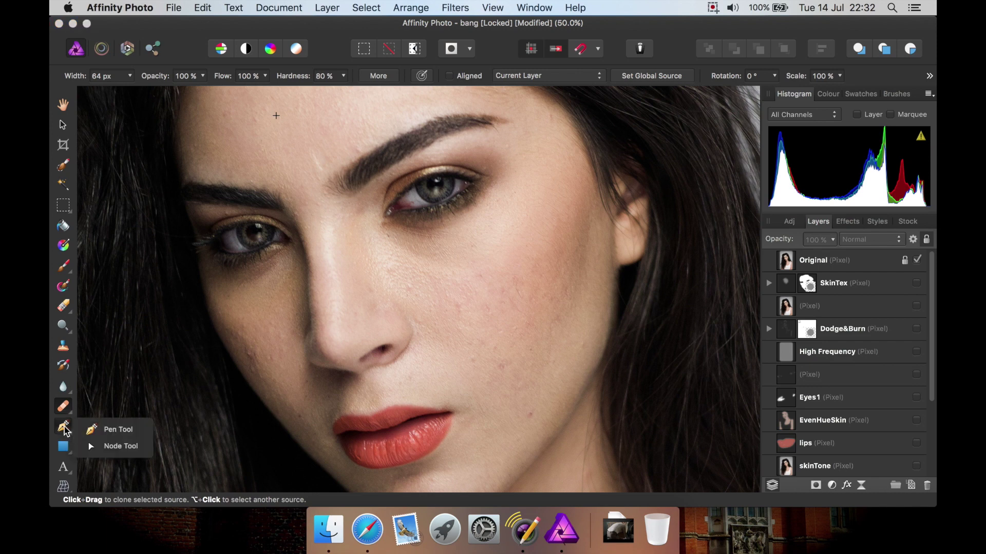
left_click(64, 447)
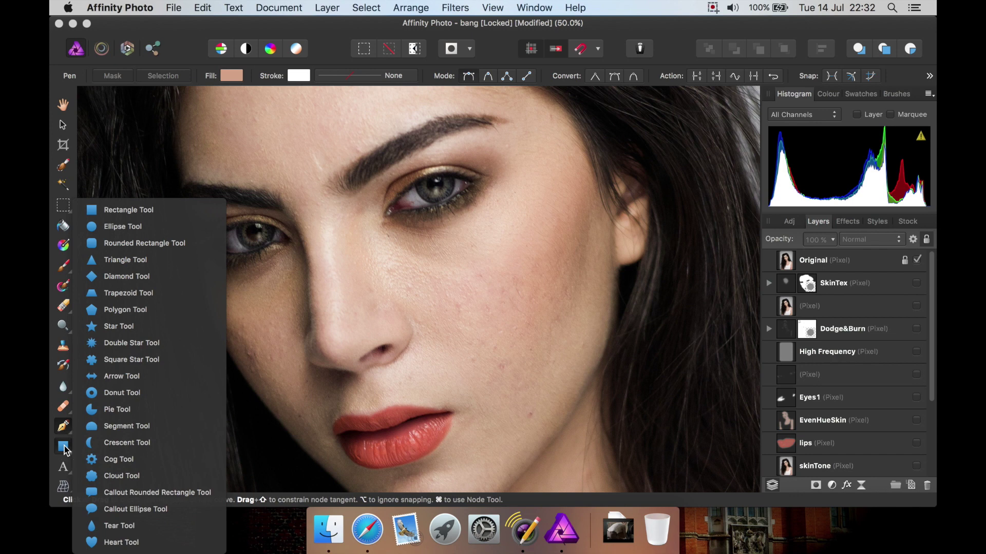
left_click(65, 449)
Review the artistic and frame text tools and the Mesh Warp and Perspective tools, activating Mesh Warp.
left_click(64, 467)
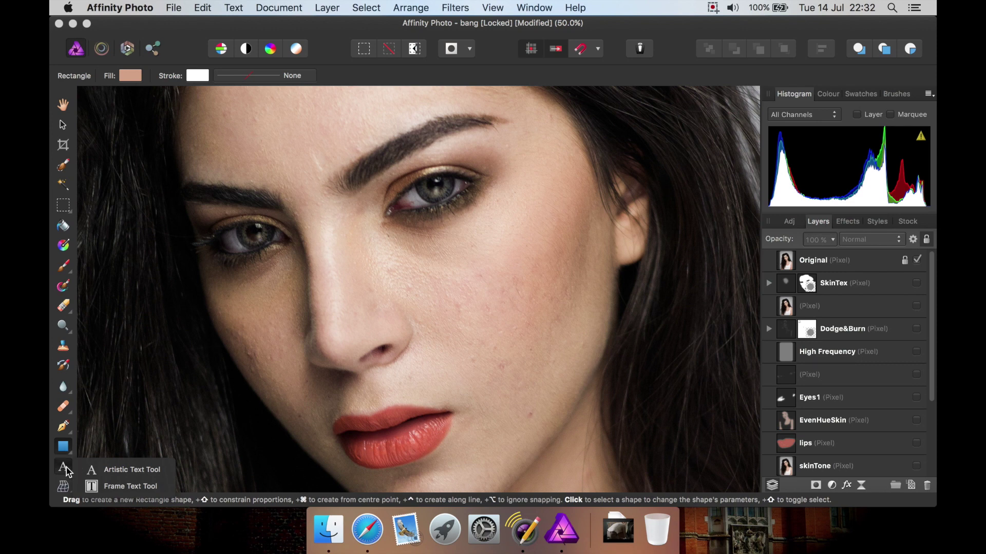
left_click(65, 468)
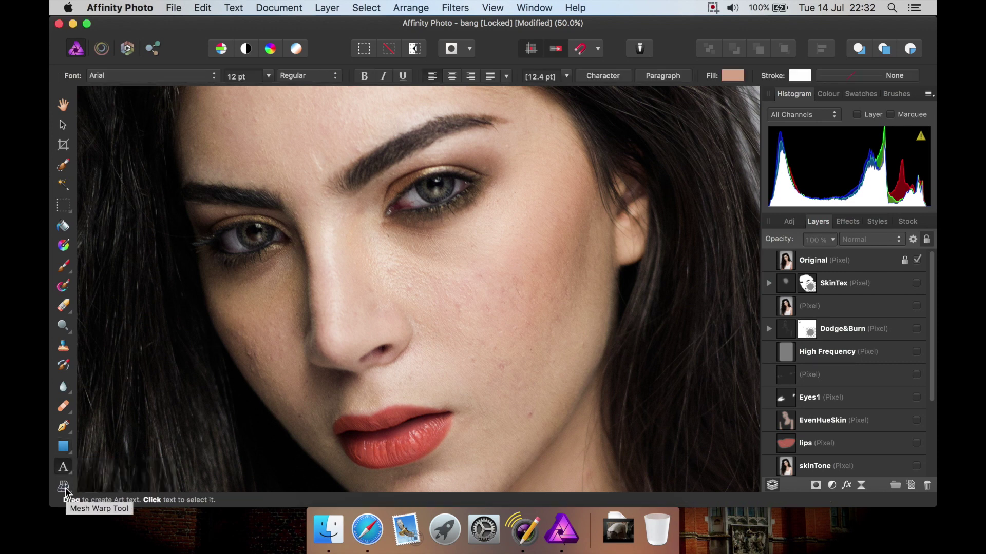
left_click(66, 491)
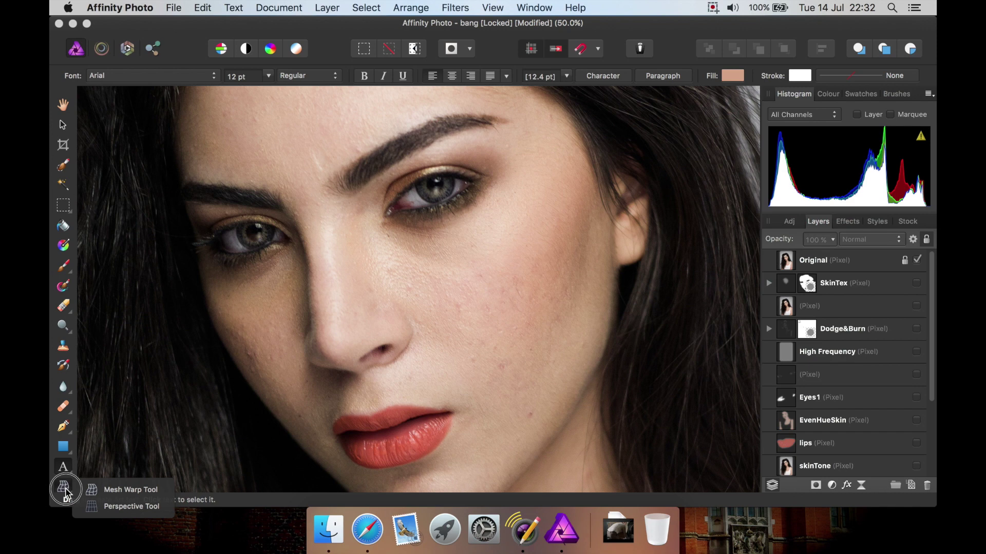
left_click(66, 491)
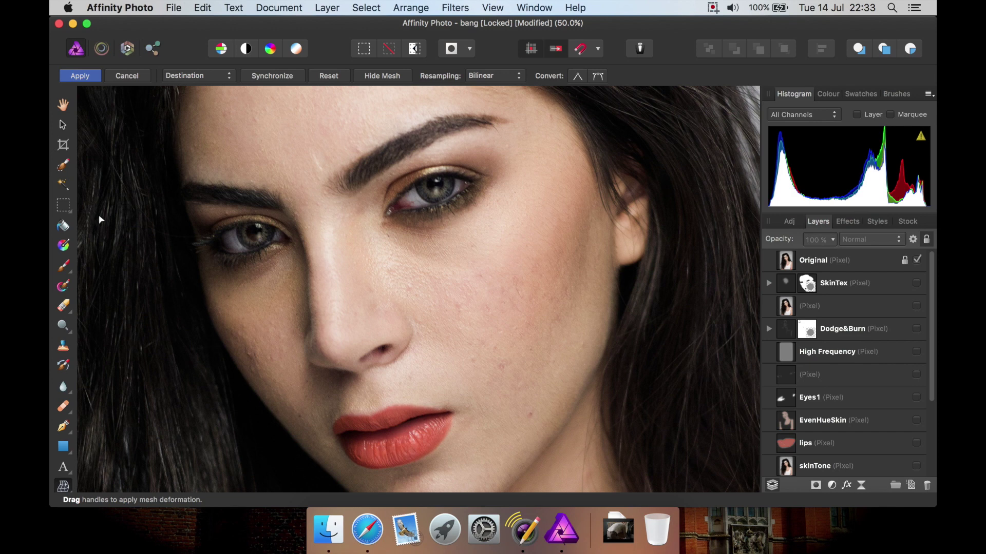
Return to the panning tool and look over the program's help, tutorial and support options.
left_click(62, 105)
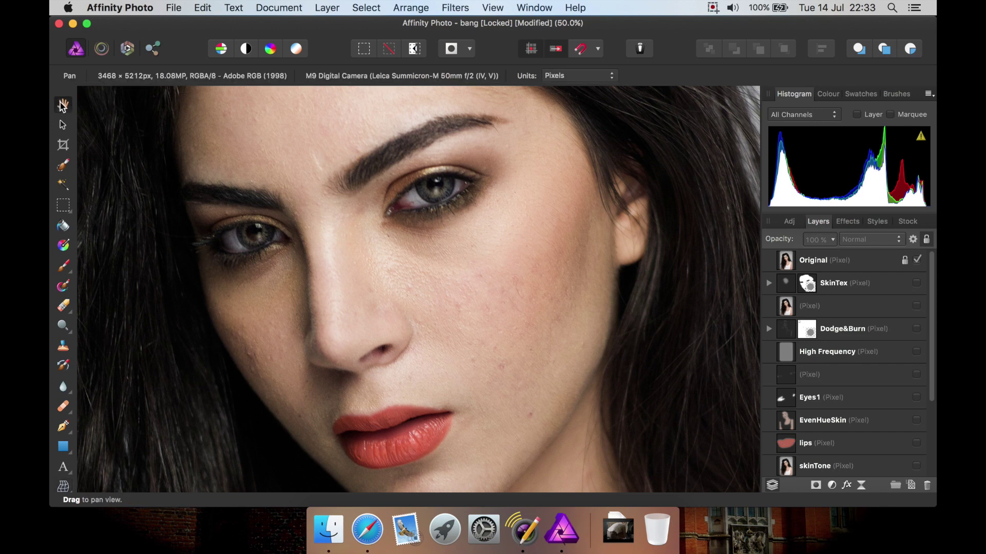
left_click(575, 8)
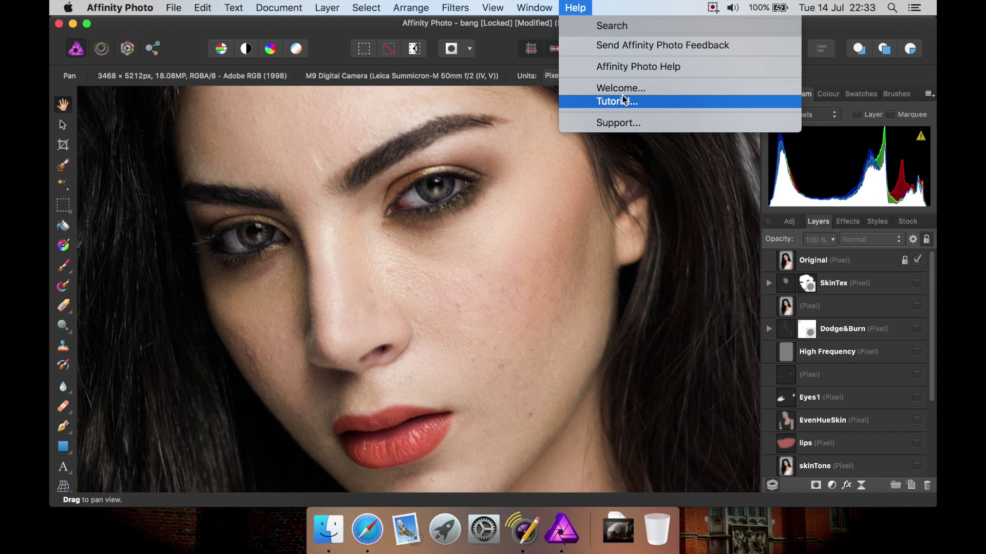
left_click(572, 5)
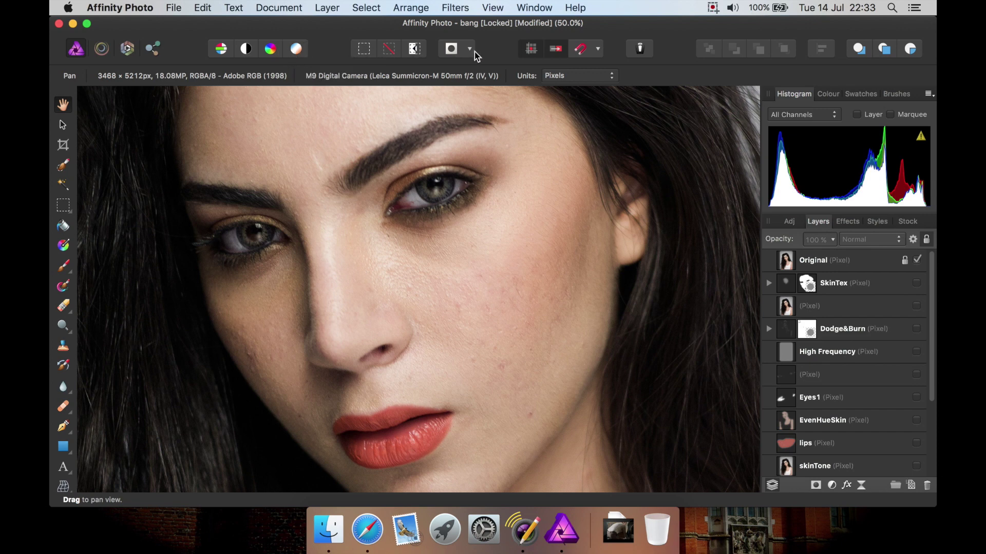
Look through the portrait's layer stack and the full list of available adjustments from Levels to 3D LUT.
scroll(779, 300, "down", 3)
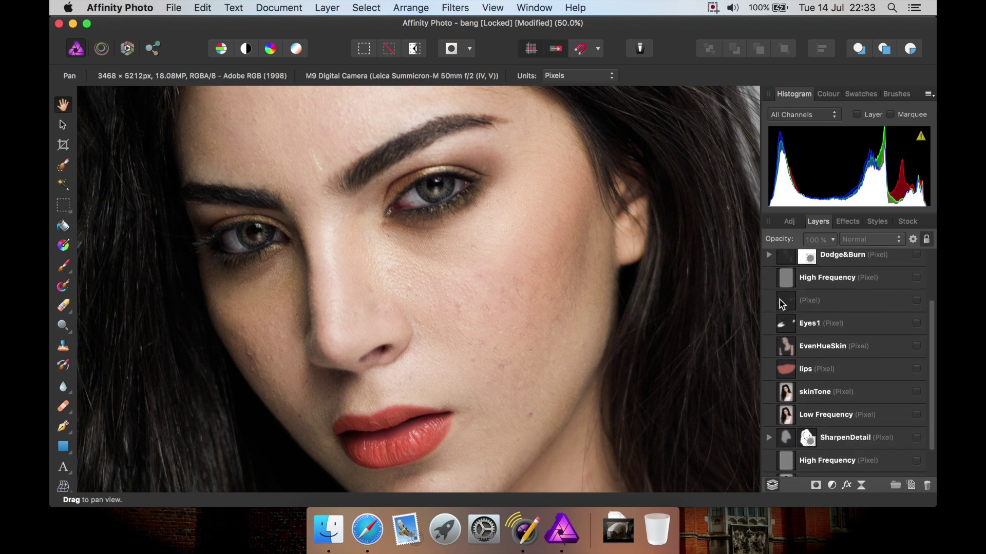
scroll(780, 300, "up", 3)
left_click(790, 224)
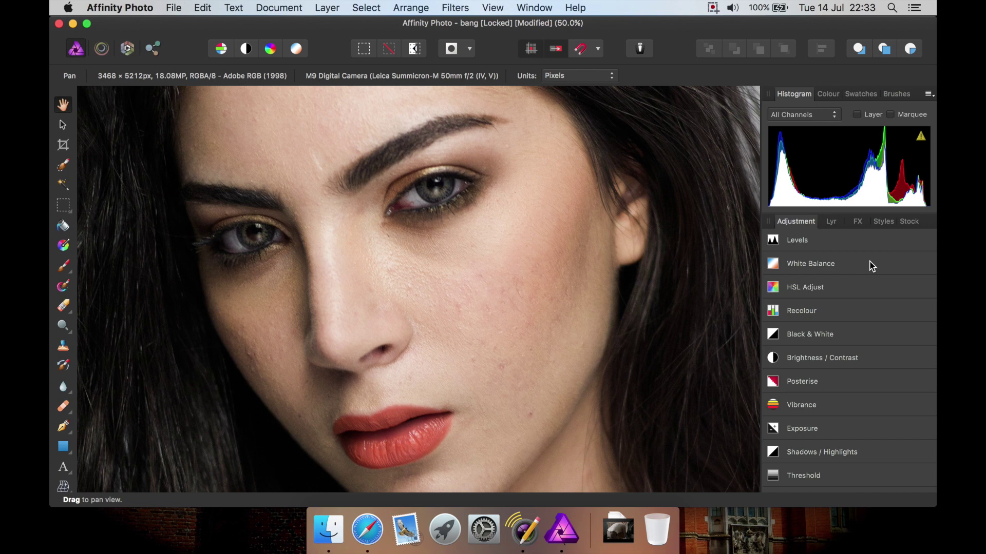
scroll(859, 354, "down", 6)
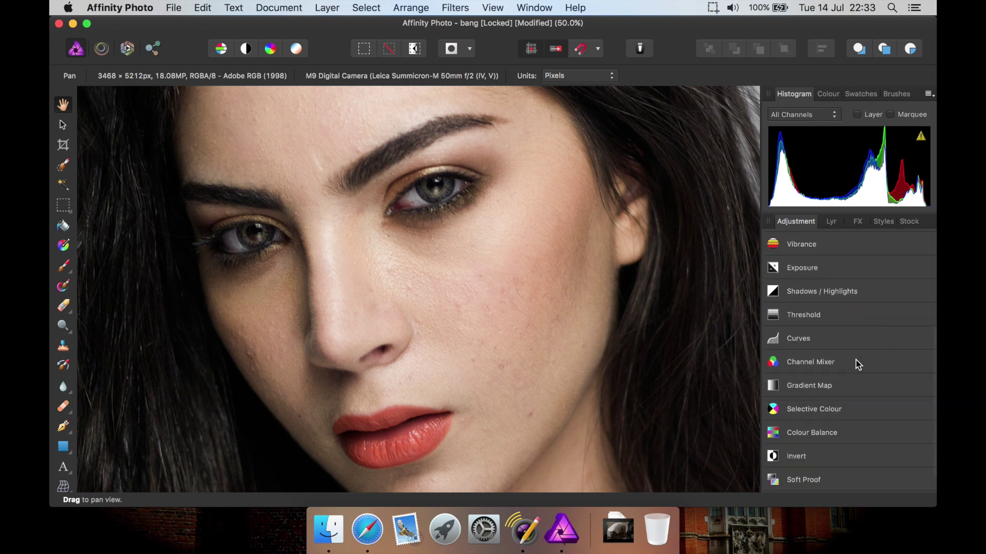
scroll(858, 365, "down", 2)
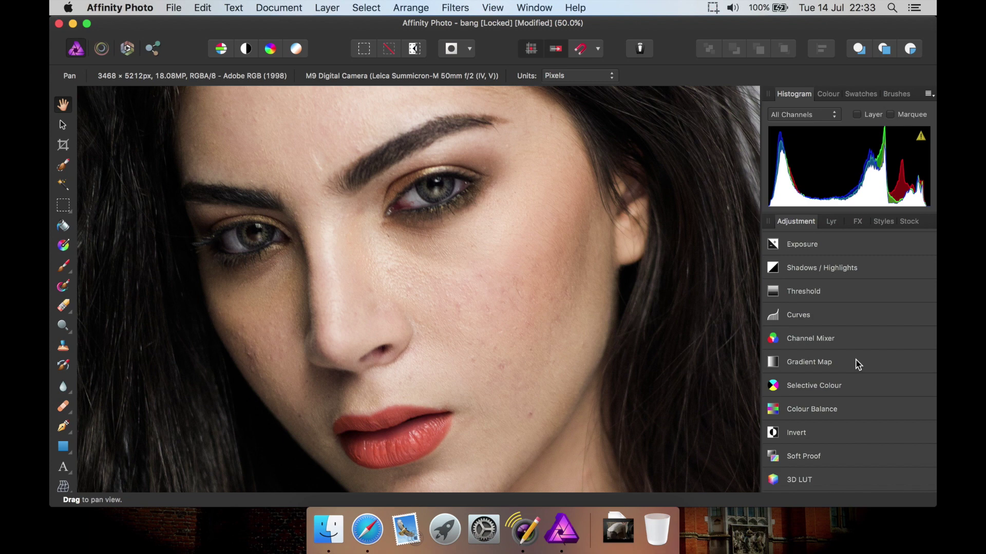
scroll(859, 364, "up", 8)
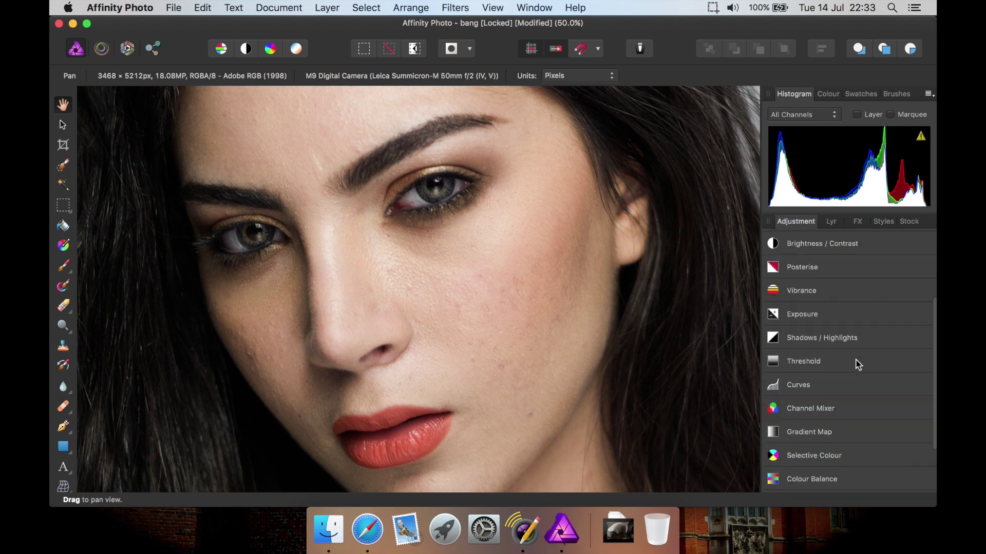
Review the available layer effects and the Default set of styles.
left_click(831, 225)
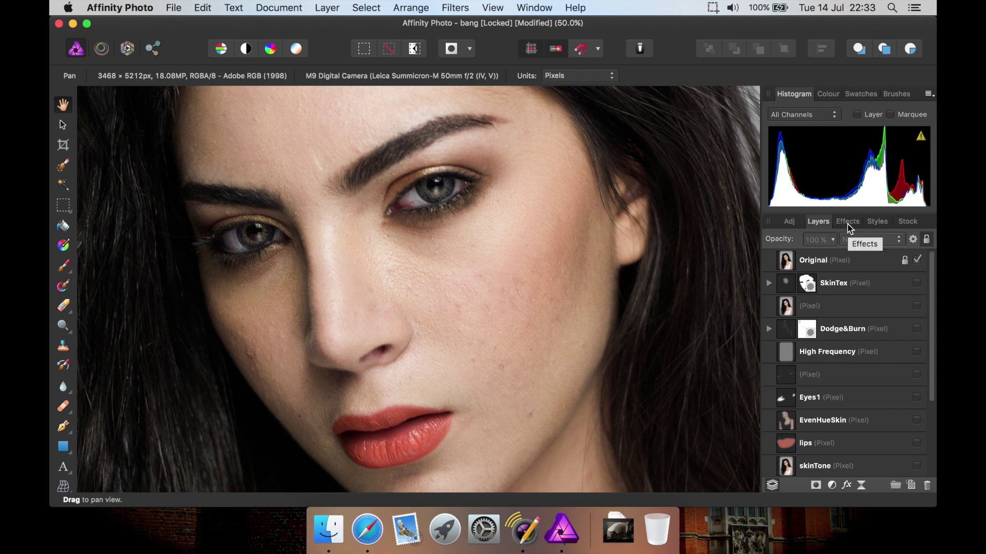
left_click(847, 222)
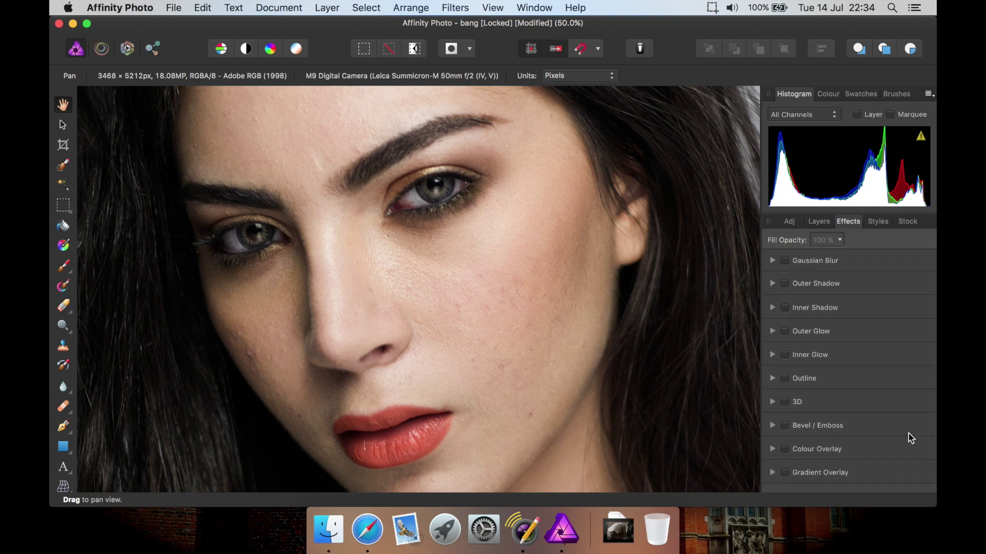
left_click(879, 226)
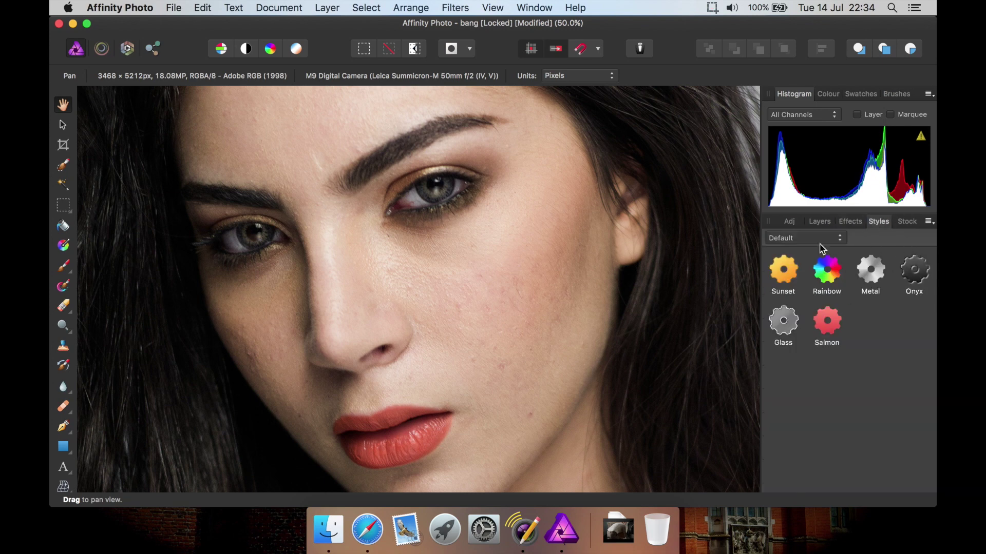
Review the stock image providers, keep Shutterstock selected and search it for "woman".
left_click(910, 224)
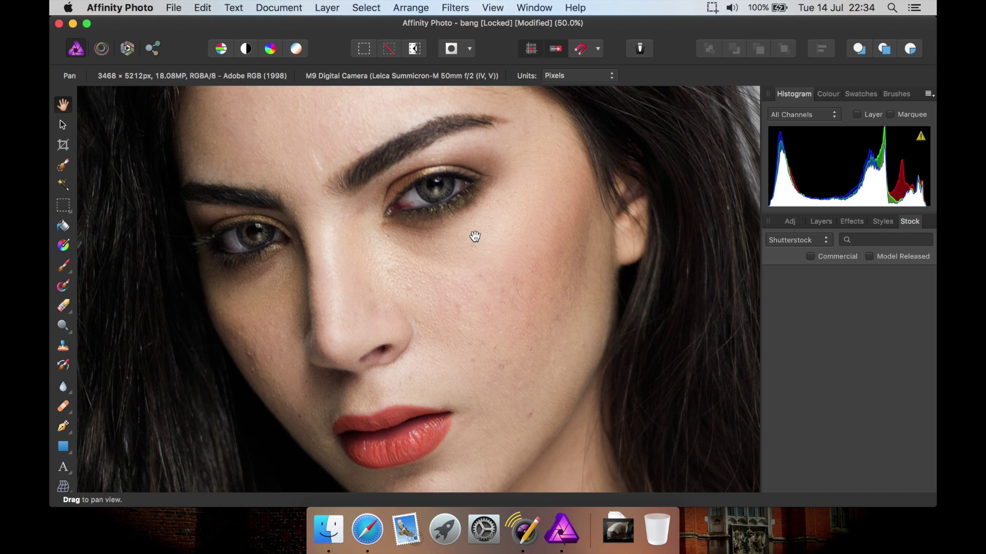
key("super+minus")
key("super+minus")
key("super+minus")
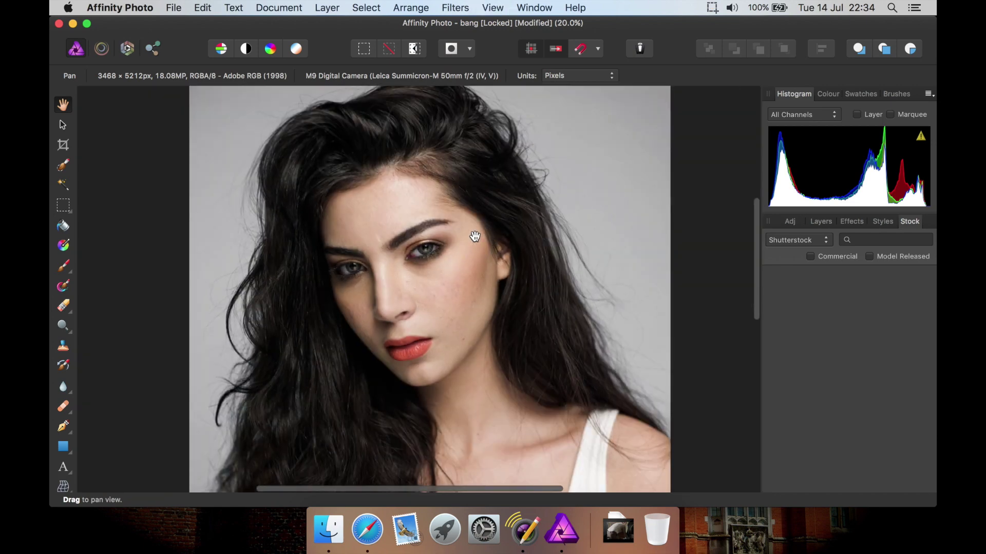
left_click(812, 242)
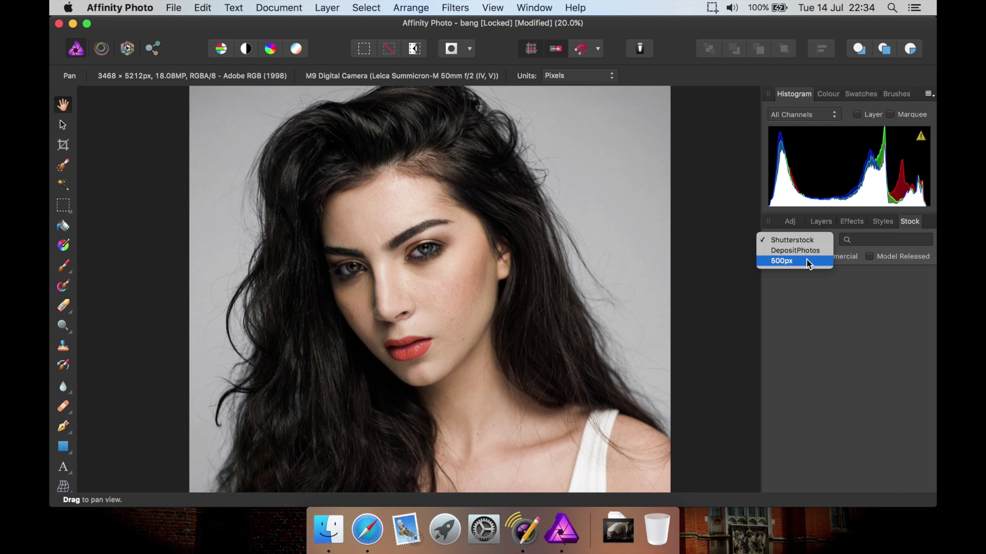
left_click(806, 240)
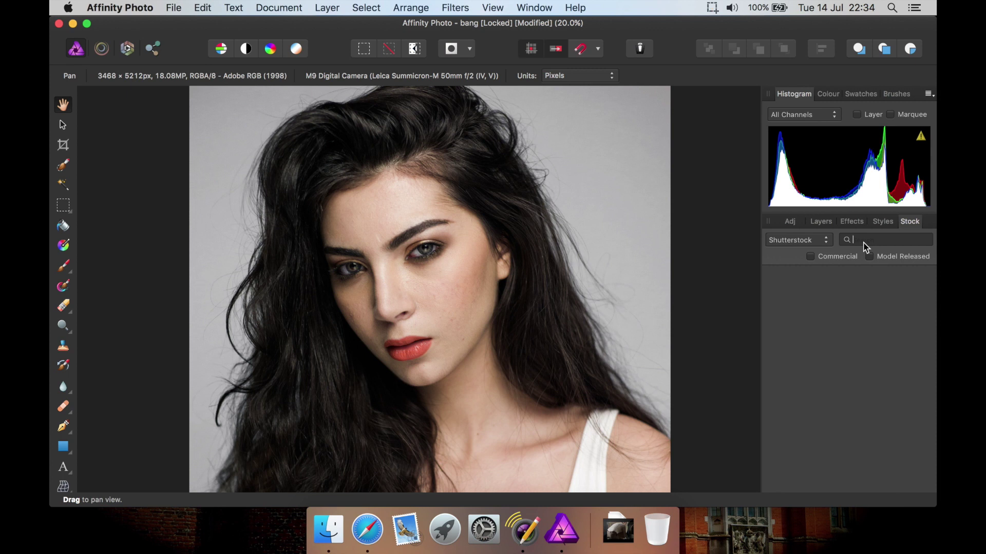
type("woman")
key("Return")
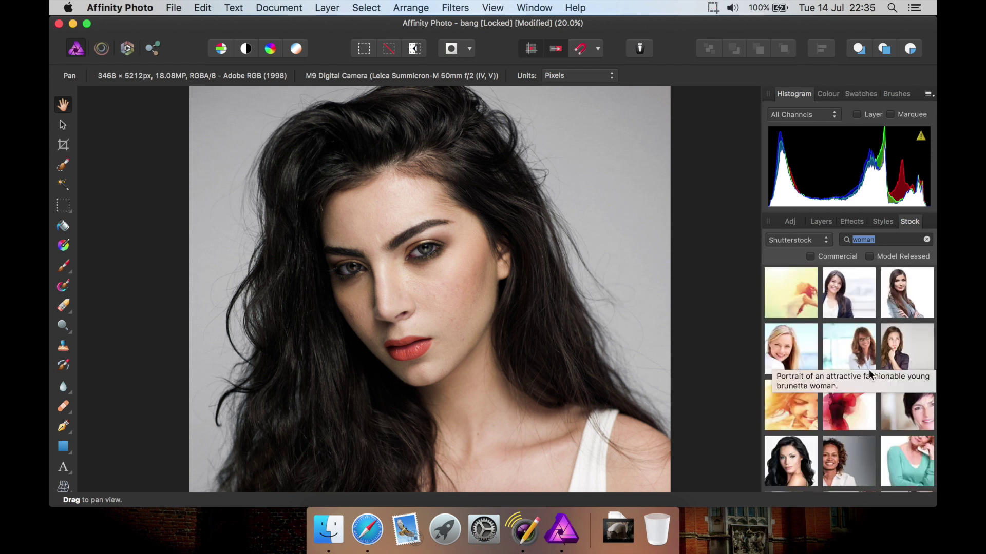
Place two stock photos on the portrait: the smiling blonde woman over the cheek and the woman in a red top over the neck.
left_click(791, 349)
left_click_drag(791, 349, 365, 264)
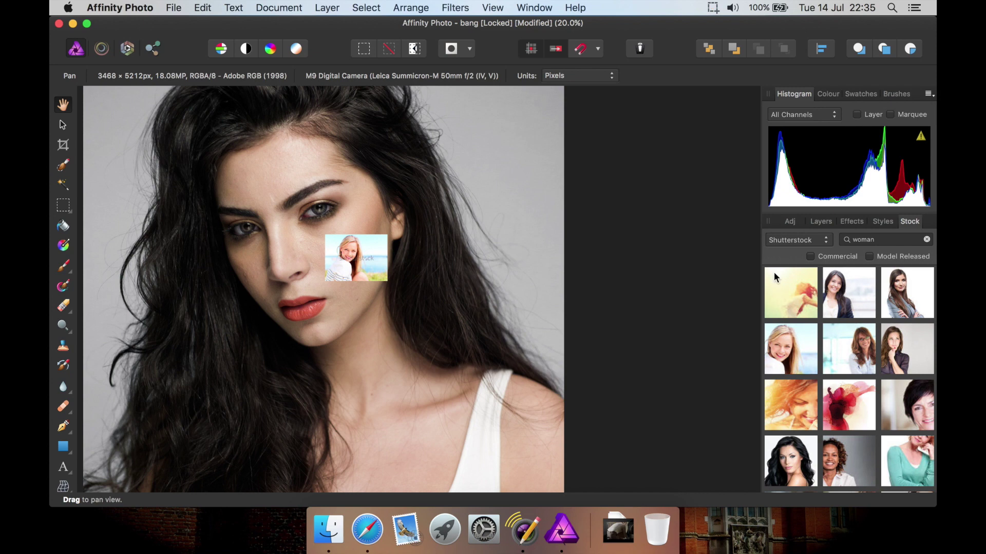
scroll(808, 418, "down", 10)
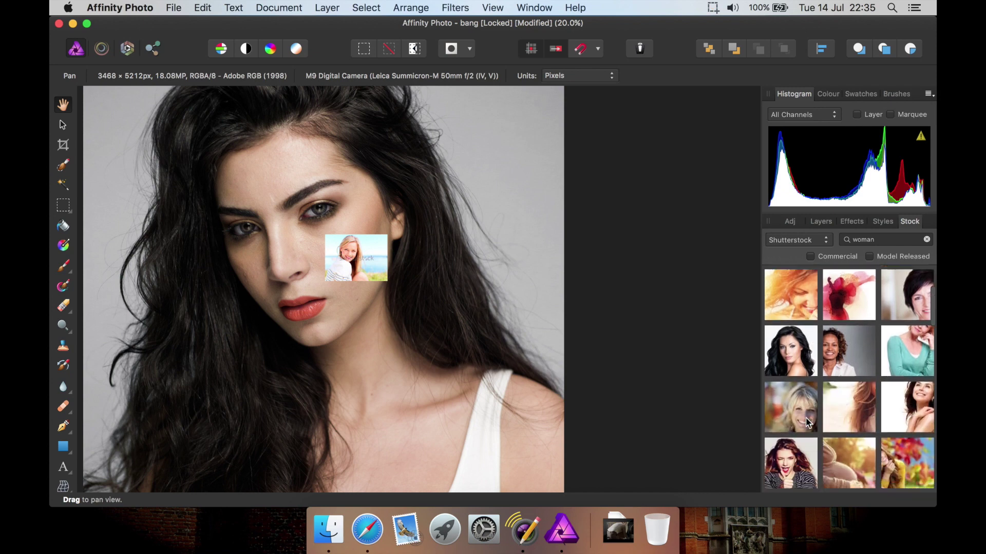
scroll(816, 398, "down", 3)
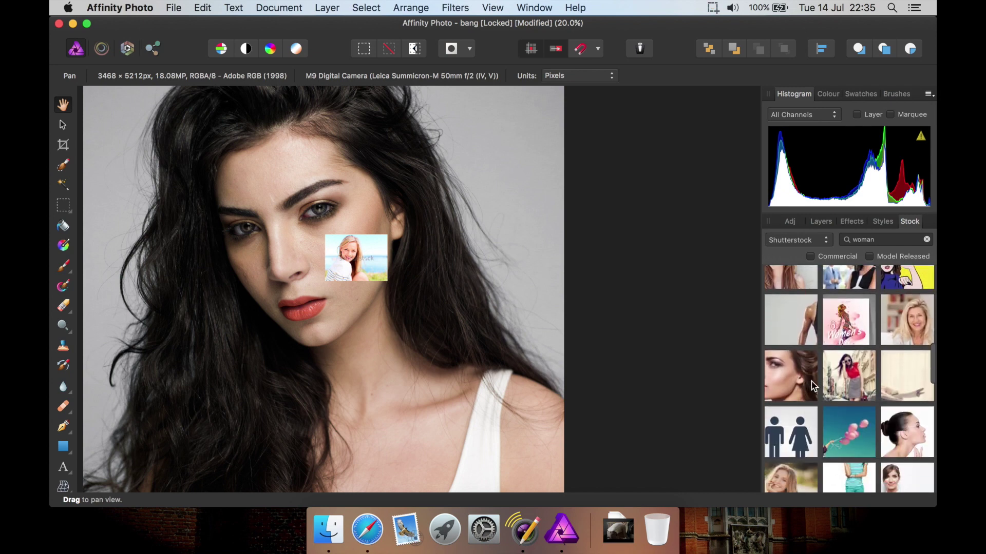
left_click_drag(861, 384, 394, 351)
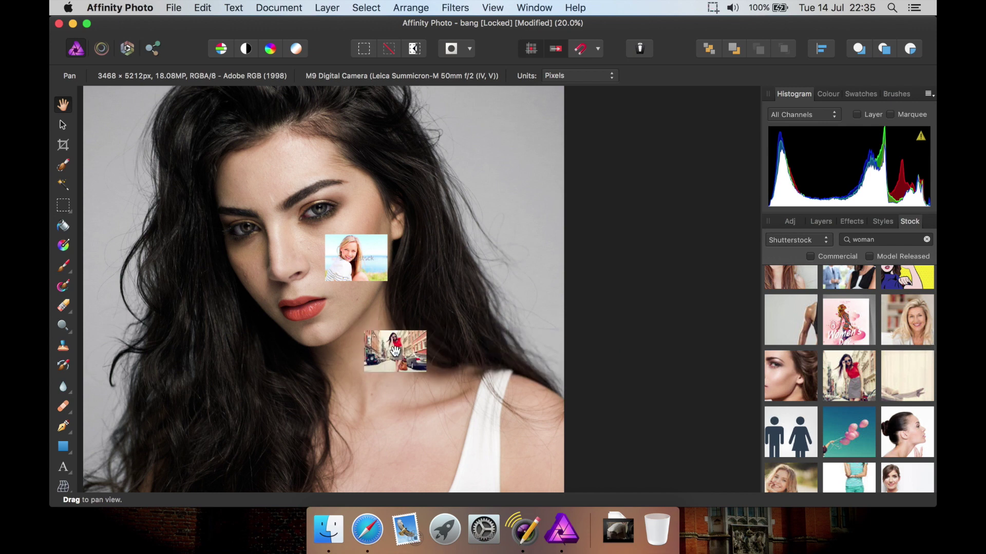
Clear the stock search term, revisit the adjustments and colour settings, and bring the histogram and layer stack back into view.
left_click(926, 238)
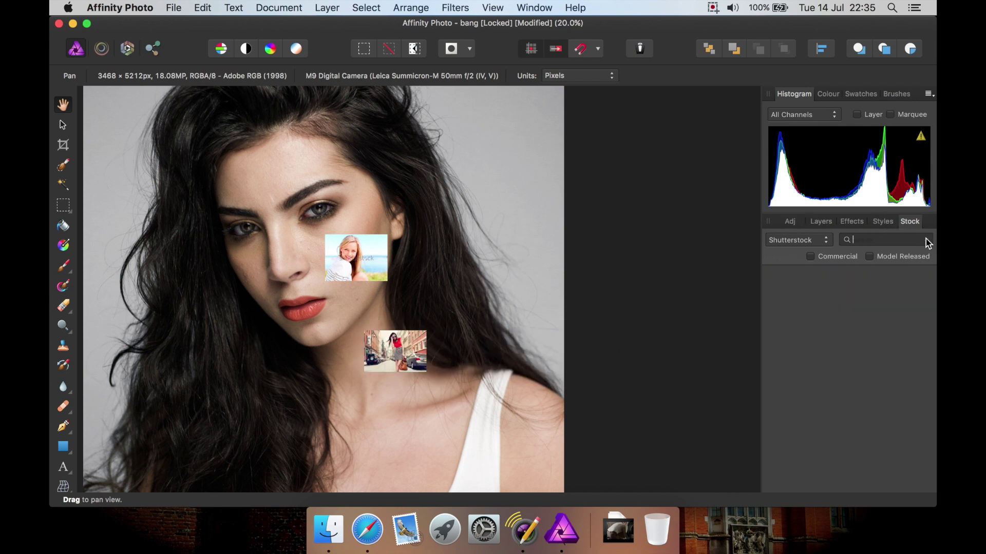
left_click(788, 222)
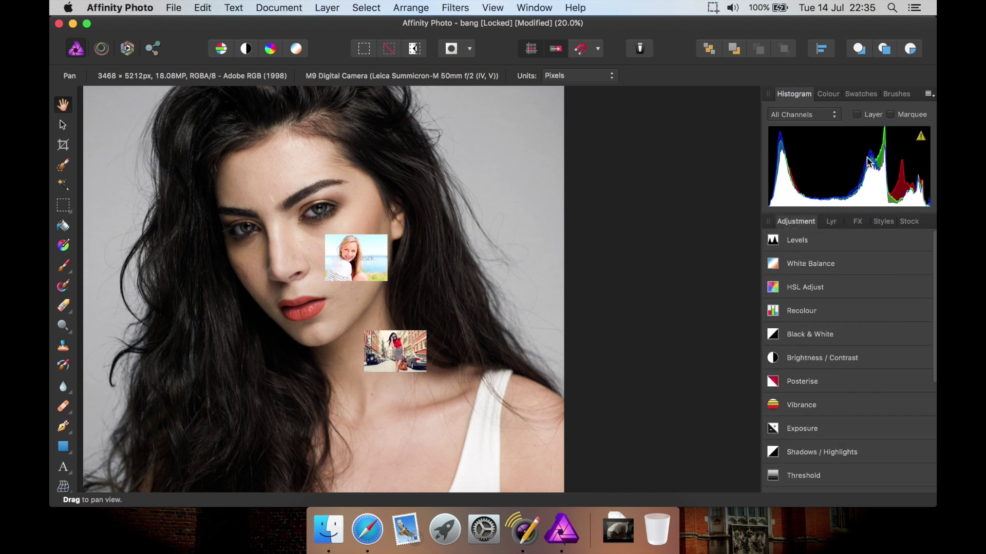
left_click(828, 95)
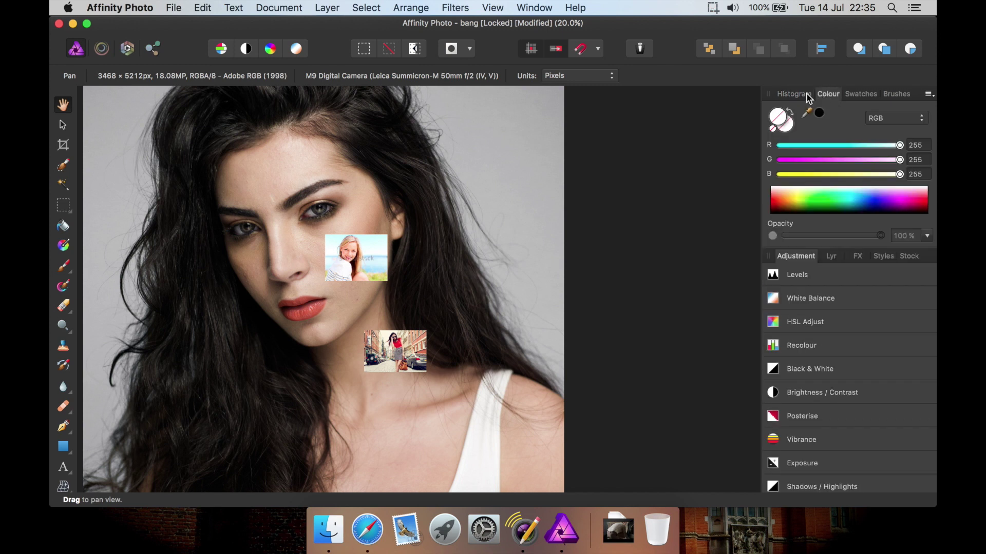
left_click(807, 95)
left_click(831, 224)
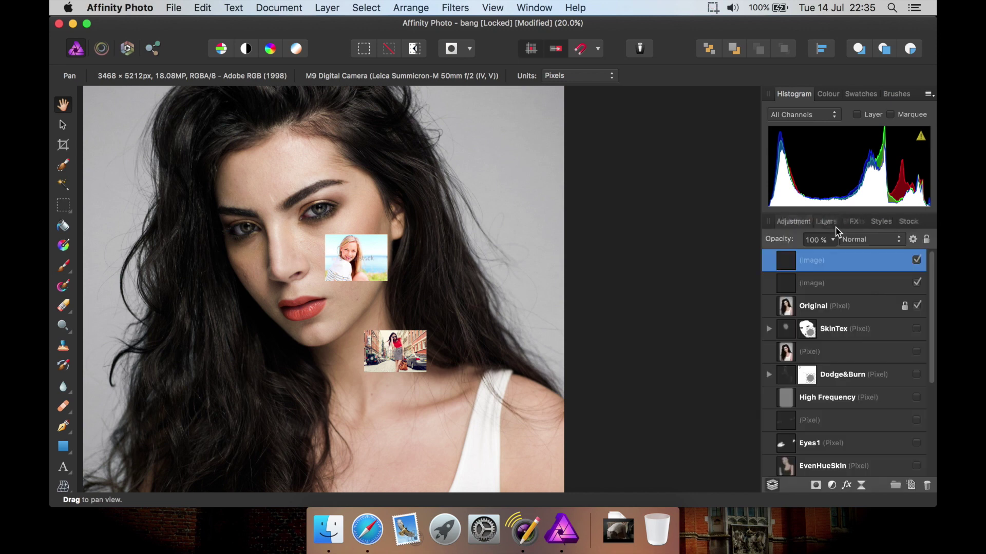
Review the available colour models, keep RGB, and set the active colour to the picked black.
left_click(831, 95)
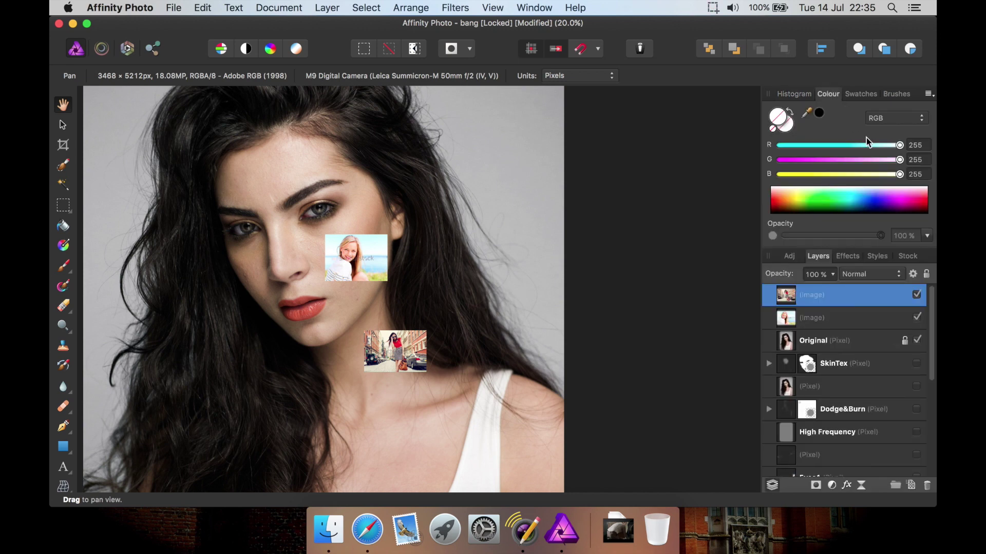
left_click(906, 119)
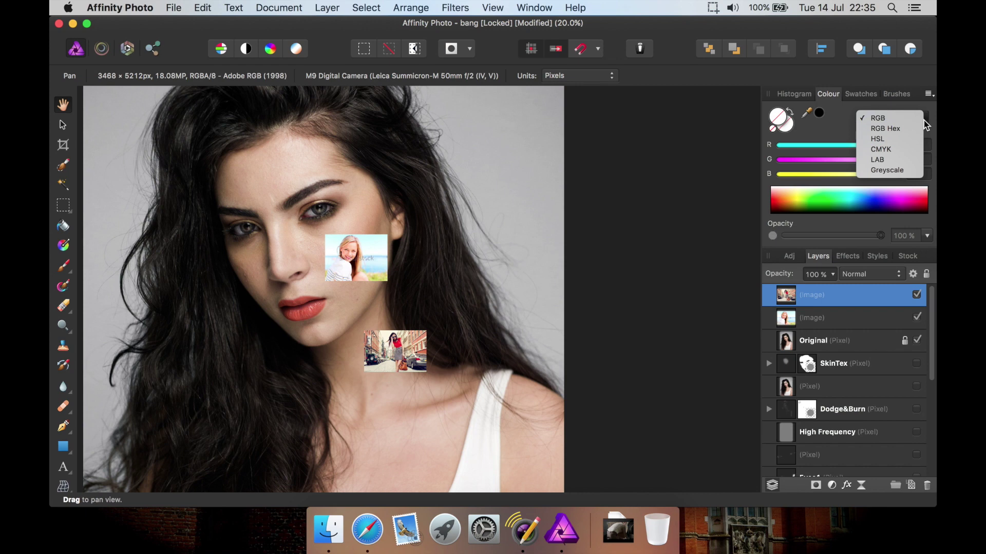
left_click(841, 124)
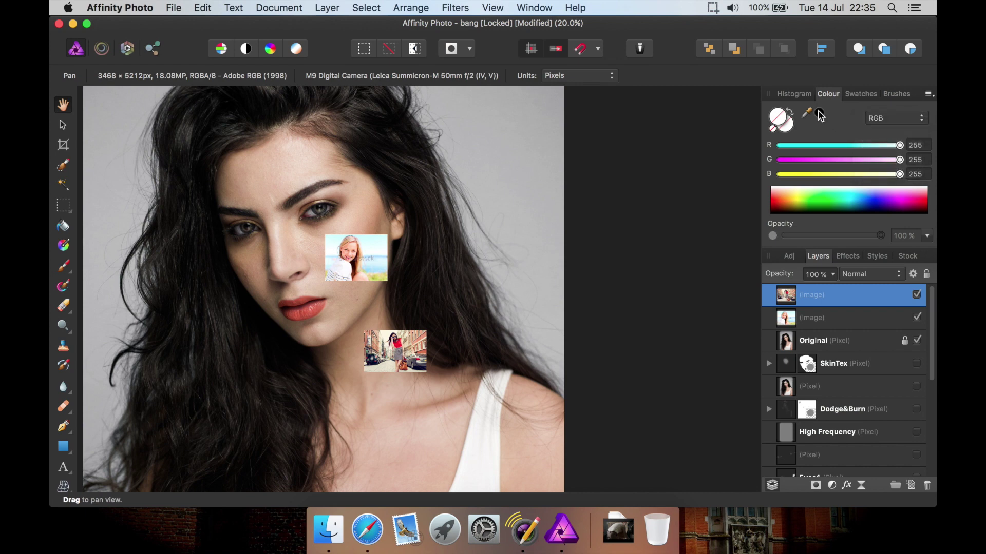
left_click(810, 115)
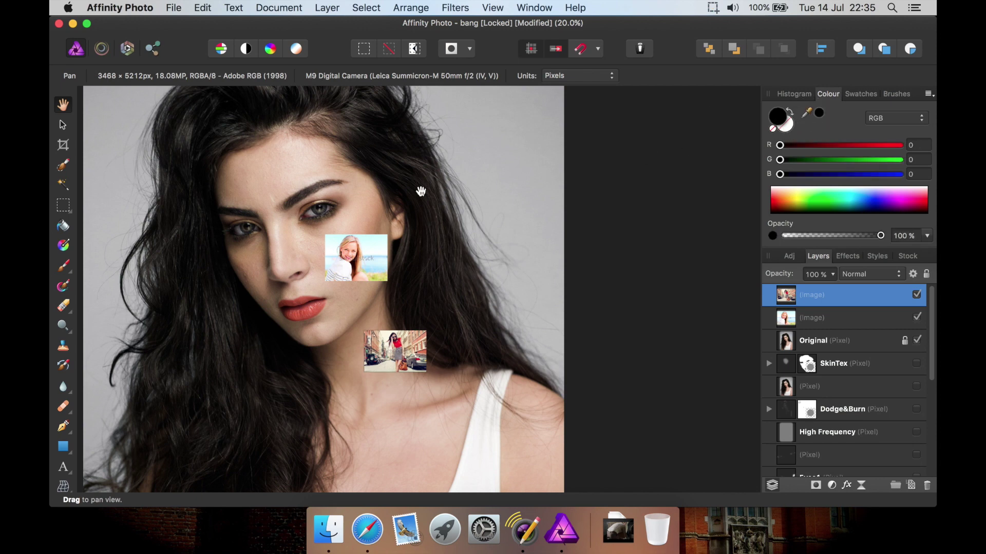
Review the swatches, the brush categories and the brush management options, and return to the histogram.
left_click(867, 95)
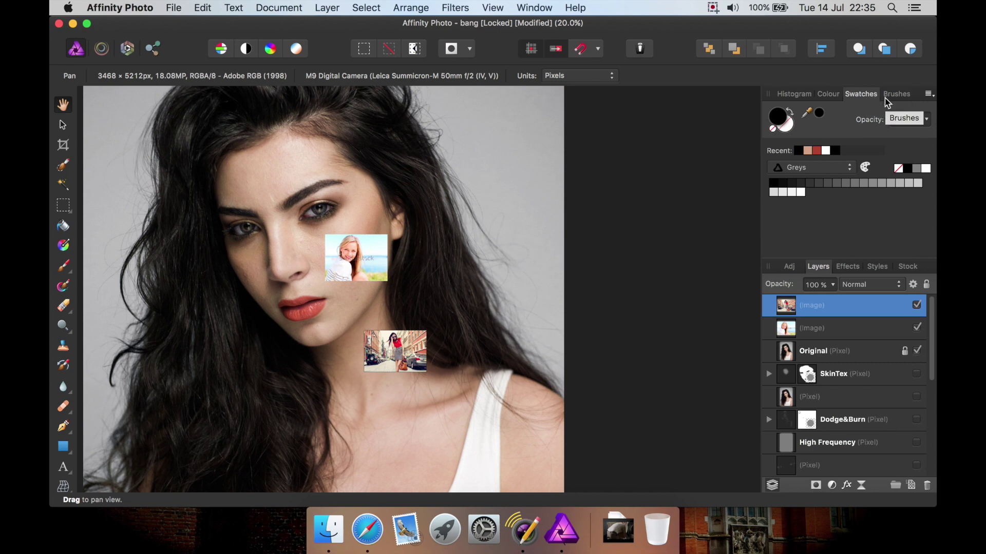
left_click(899, 96)
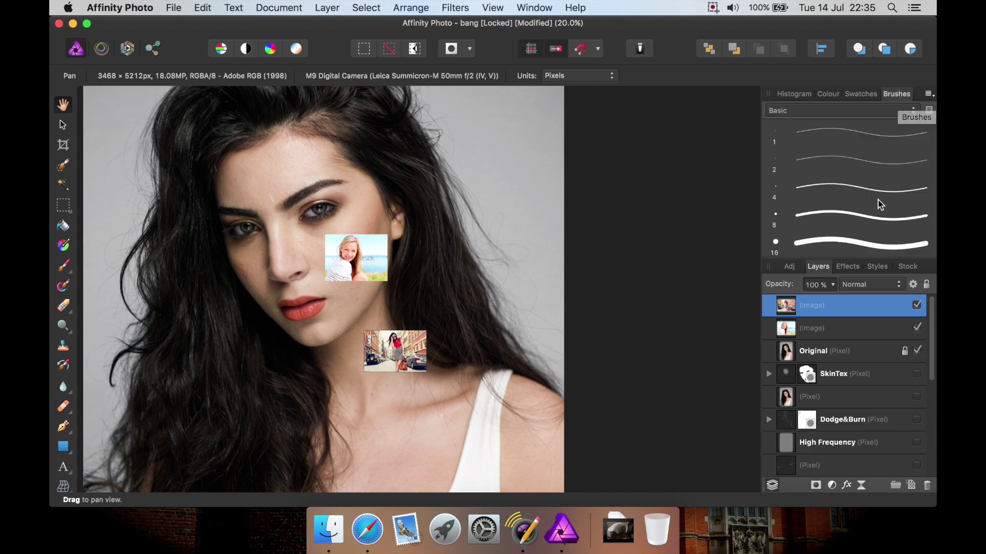
left_click(870, 114)
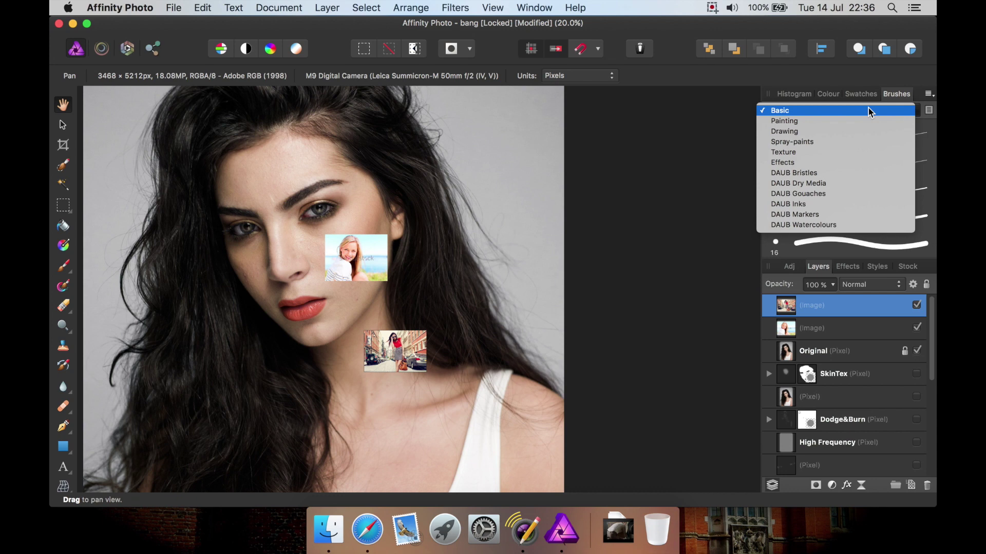
left_click(926, 95)
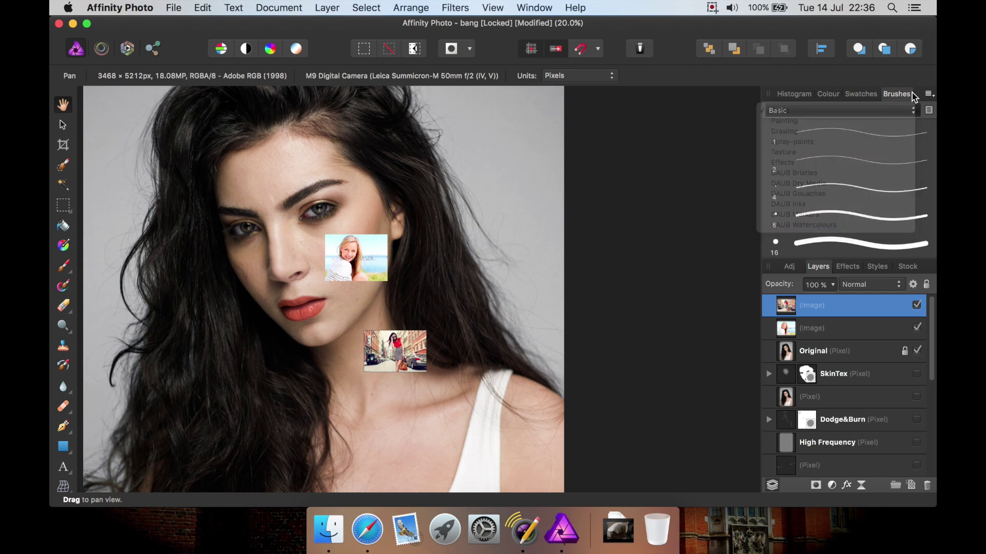
left_click(927, 95)
left_click(927, 95)
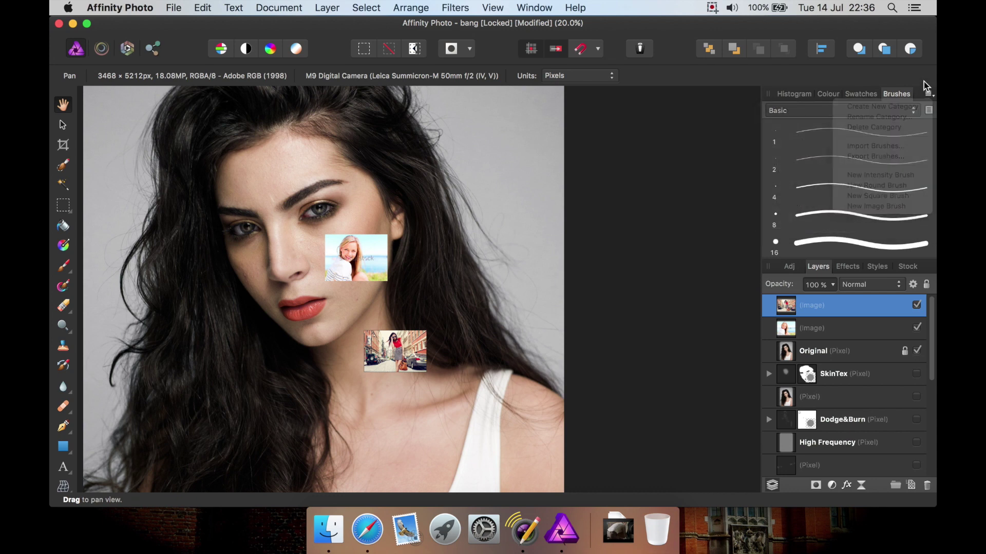
left_click(794, 94)
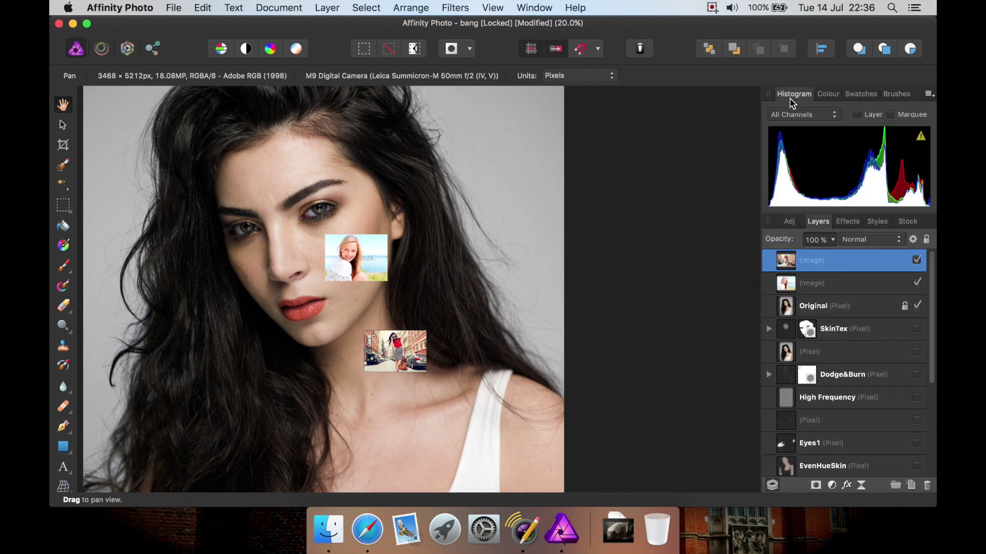
Look through the application, file, edit, text, document and layer commands, including restoring snapshots and resizing the document or canvas.
left_click(130, 5)
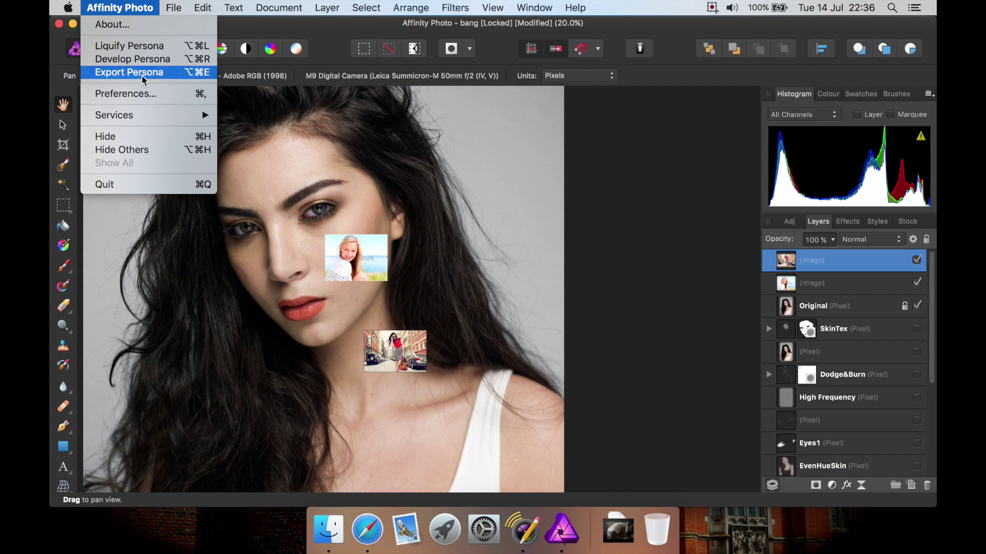
mouse_move(174, 9)
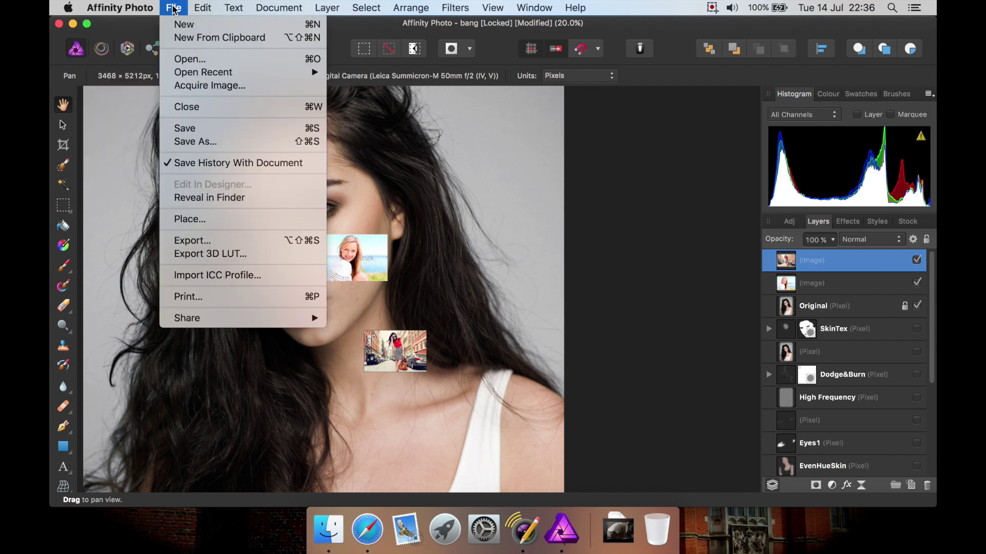
mouse_move(204, 8)
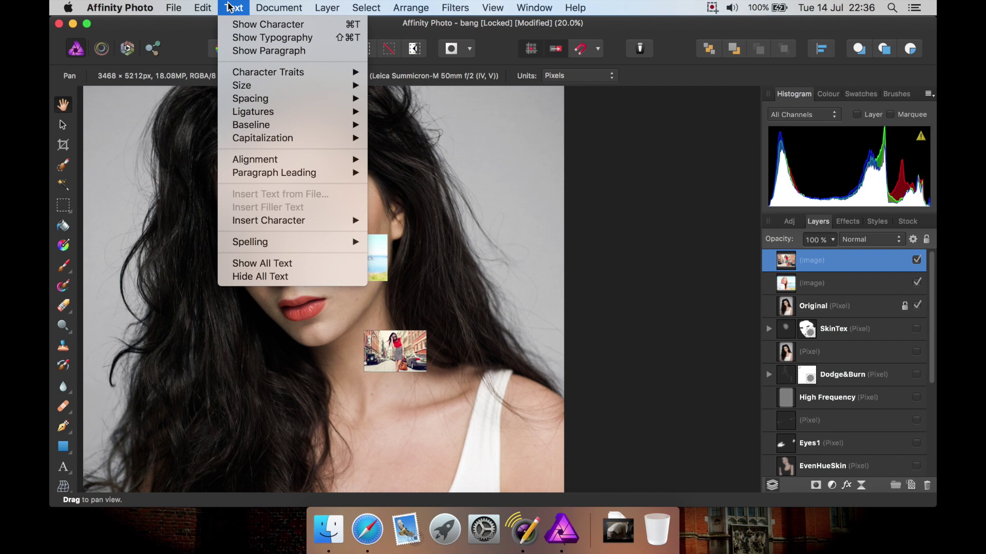
mouse_move(271, 4)
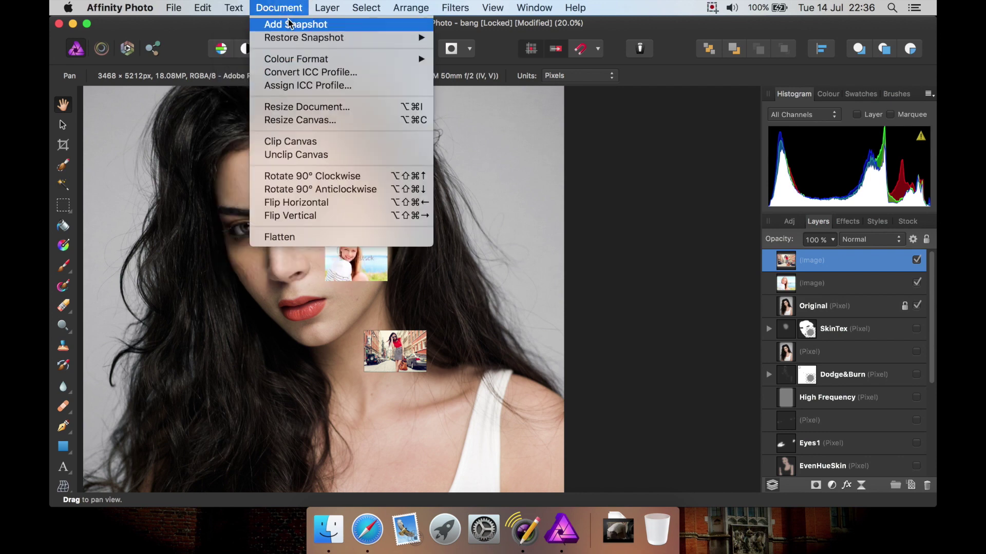
mouse_move(292, 38)
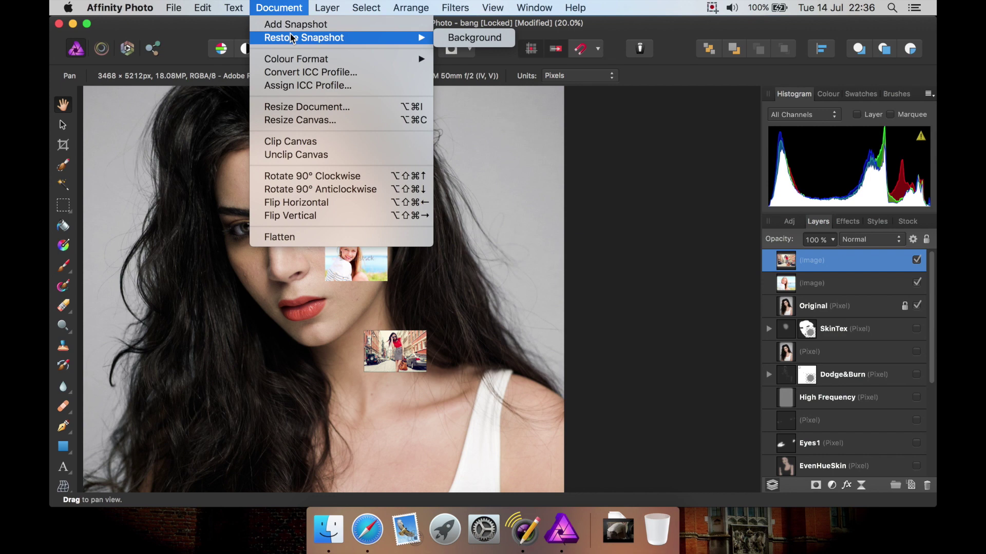
mouse_move(351, 61)
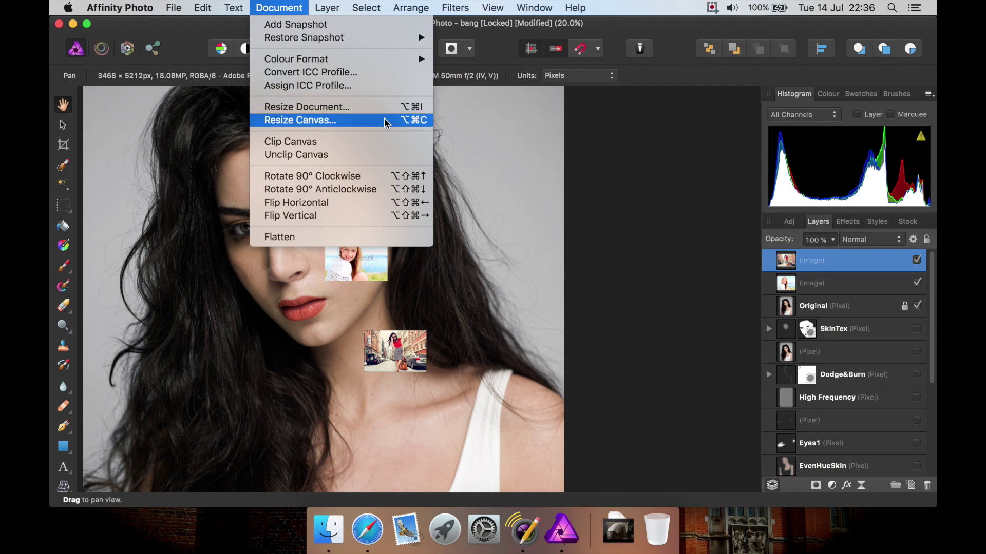
mouse_move(332, 10)
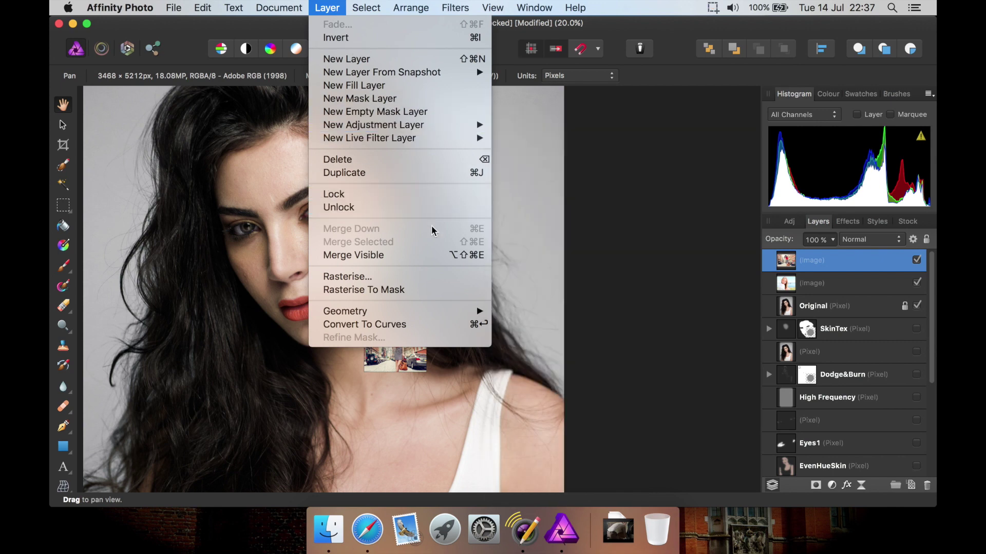
Look through the selection and arrangement commands and the filter groups such as Blur, Sharpen, Distort and Plugins.
mouse_move(374, 8)
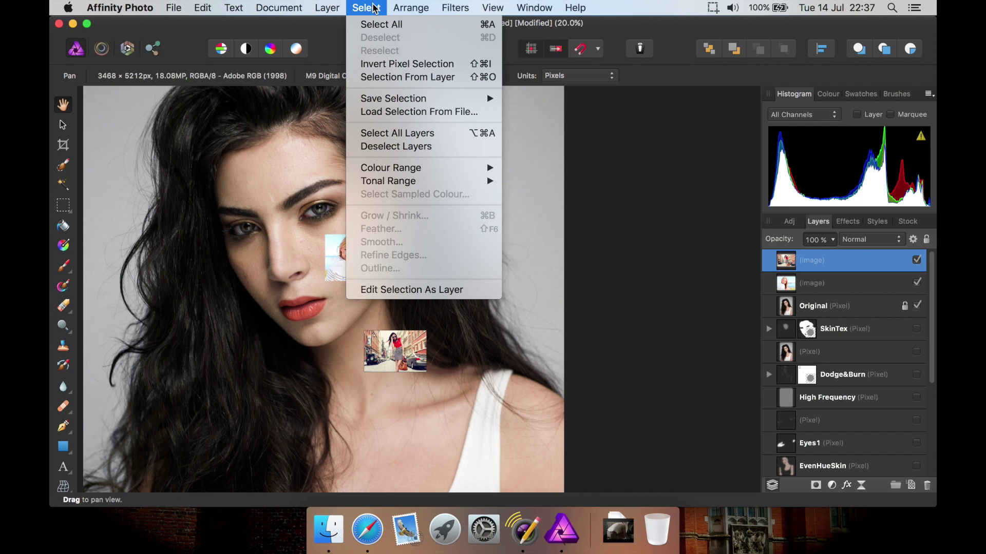
mouse_move(411, 6)
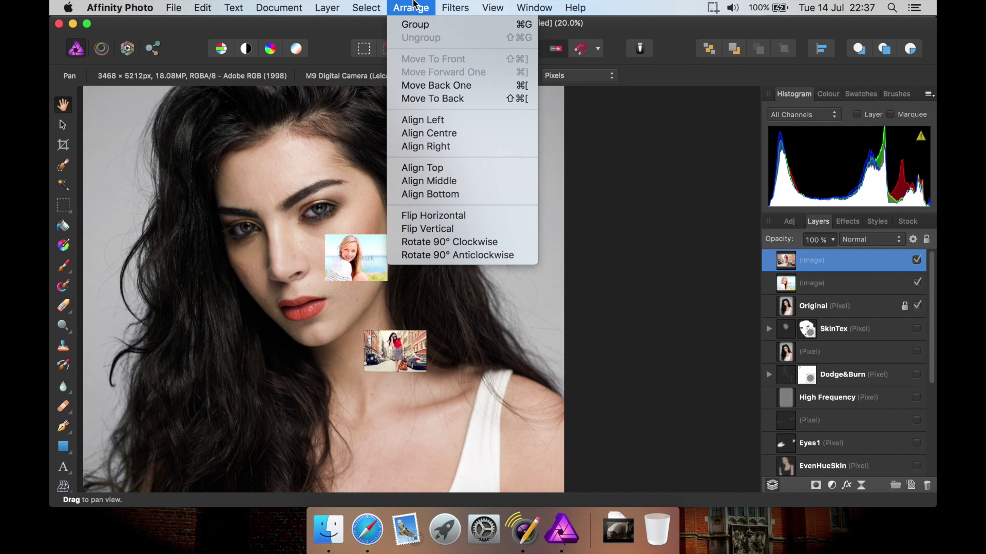
mouse_move(455, 8)
mouse_move(477, 47)
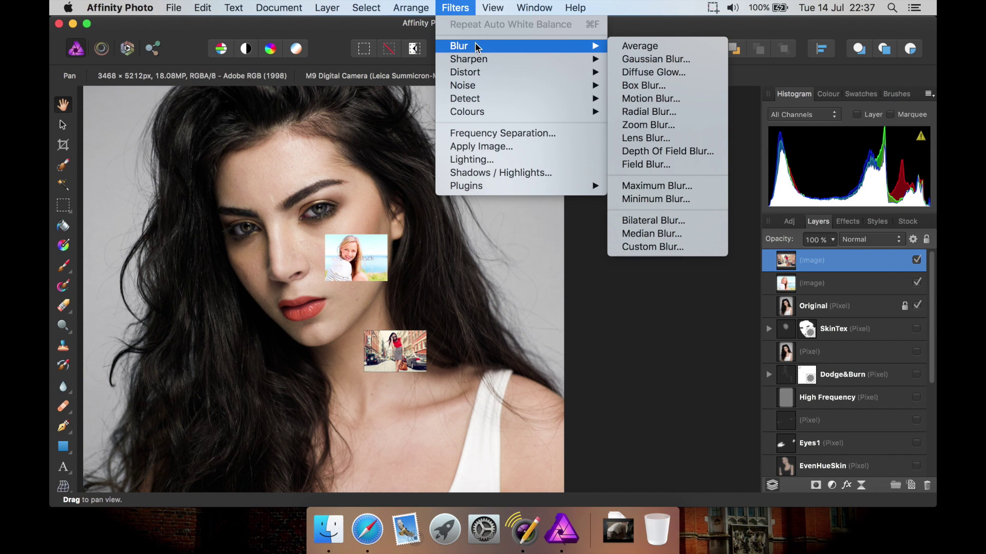
mouse_move(485, 73)
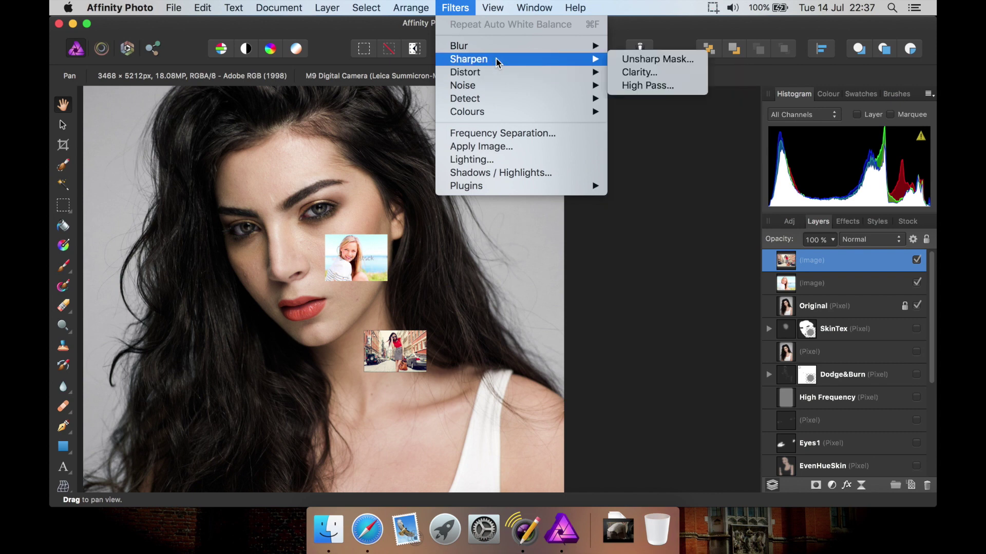
mouse_move(506, 90)
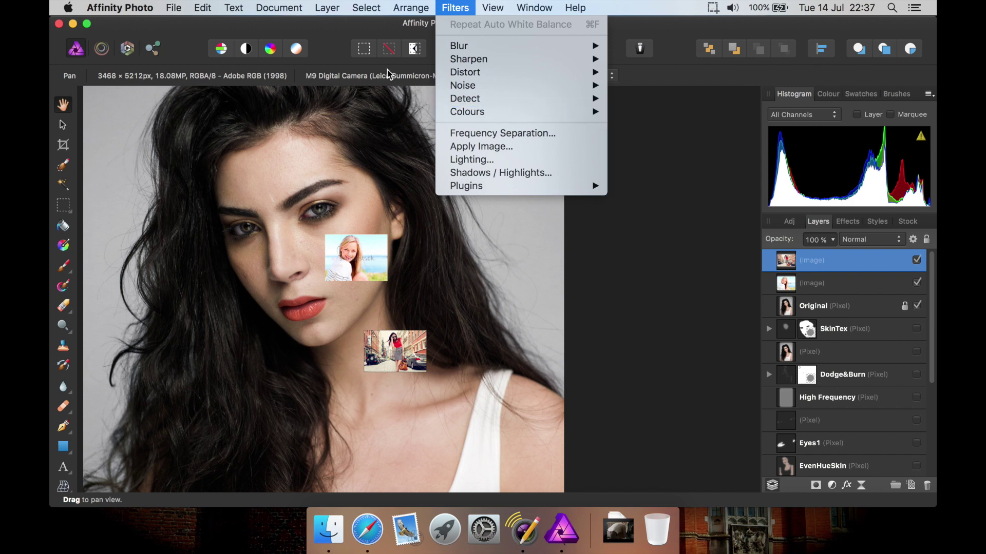
mouse_move(280, 8)
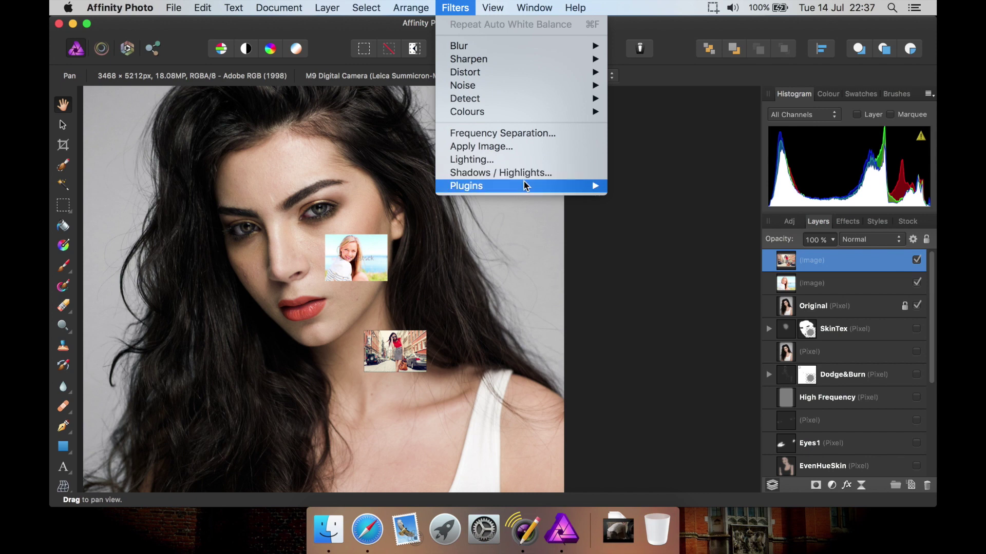
Start a Lighting filter on the red-top woman image and reshape its spot light to 39% distance, 142° azimuth, 38.1° outer cone and 71% inner cone.
left_click(491, 160)
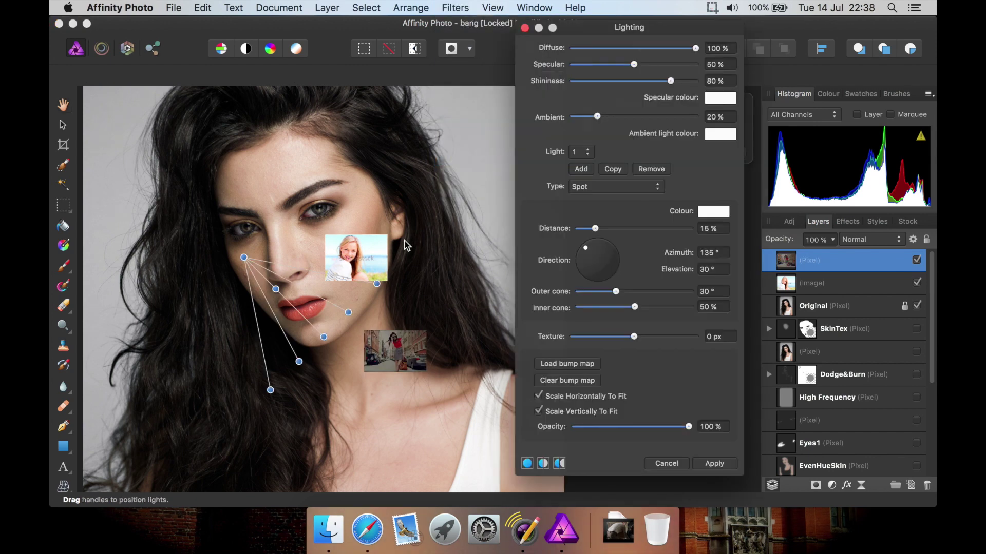
left_click_drag(247, 262, 170, 211)
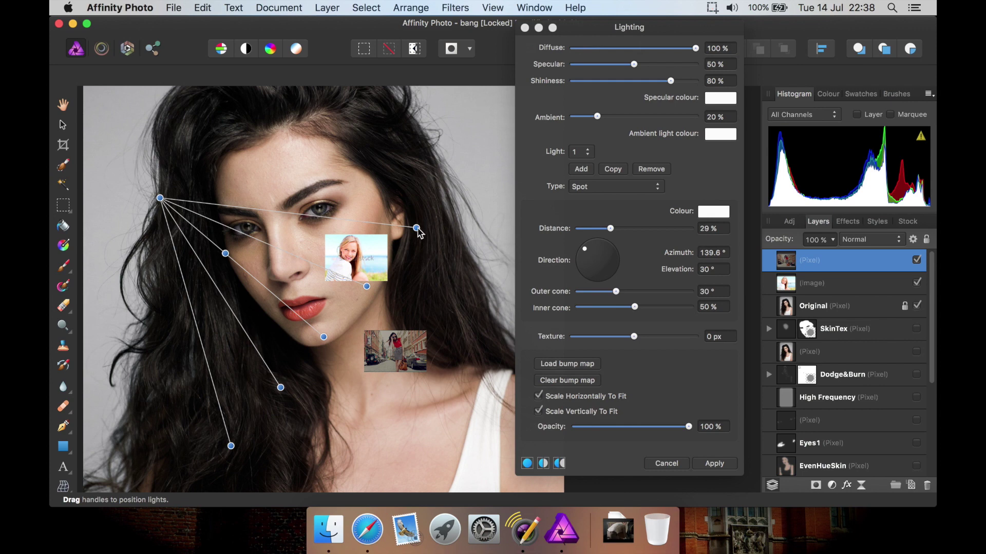
left_click_drag(417, 227, 406, 153)
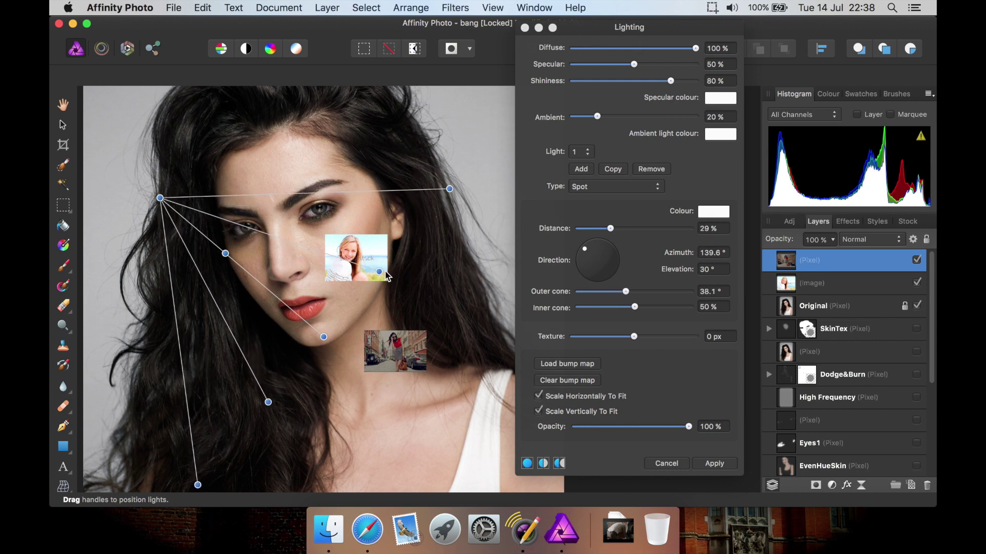
left_click_drag(384, 268, 433, 261)
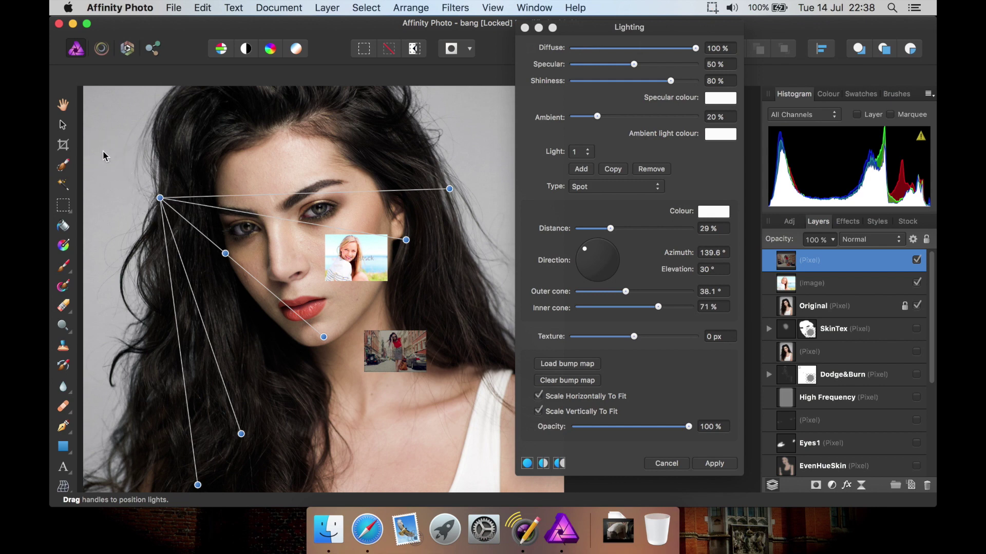
left_click_drag(154, 200, 90, 159)
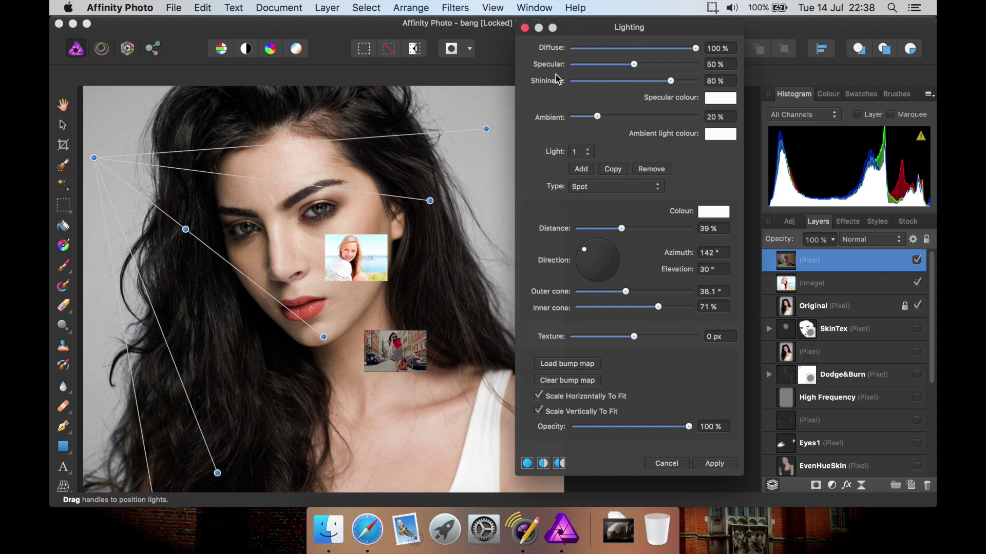
Check the light list, try the Directional and Point types for light 1, and return it to Spot.
left_click(587, 153)
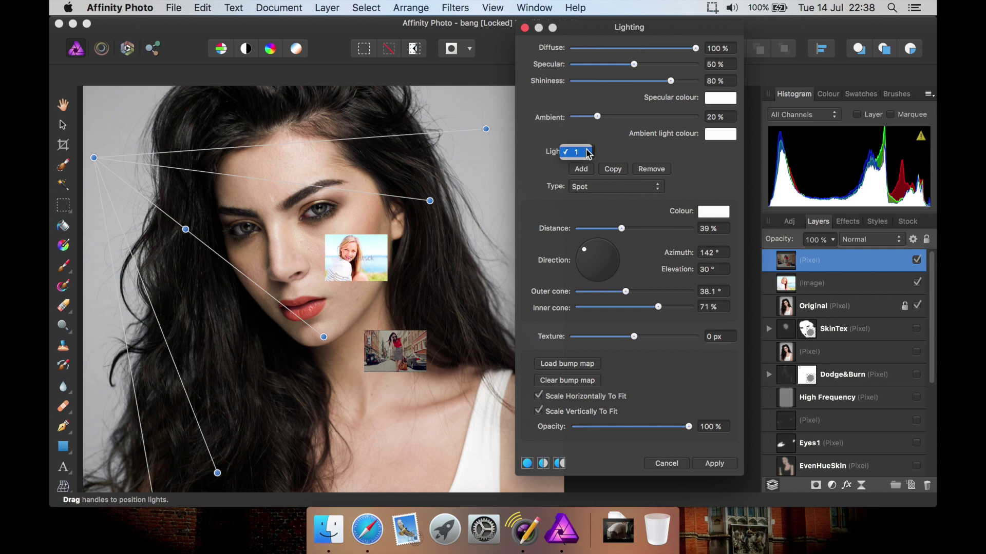
left_click(619, 152)
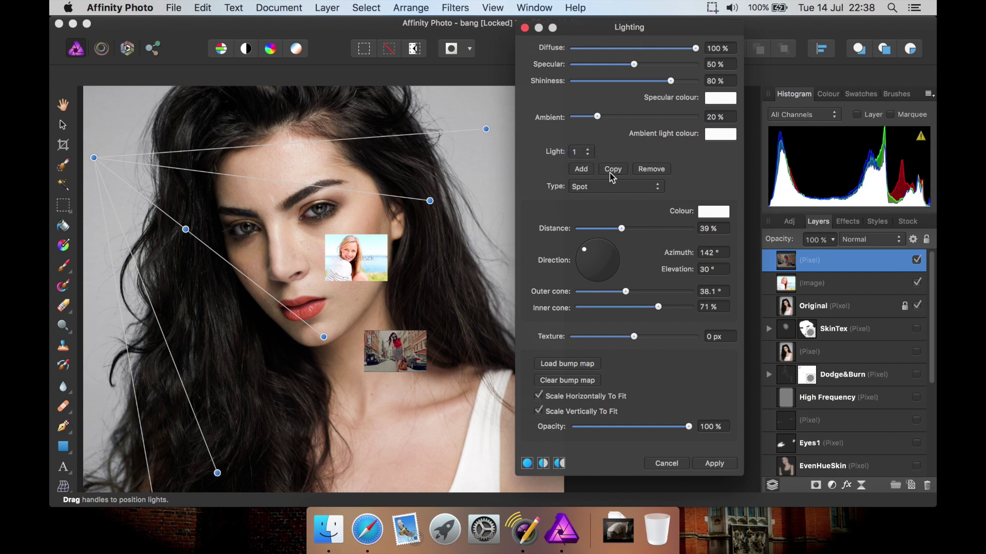
left_click(645, 190)
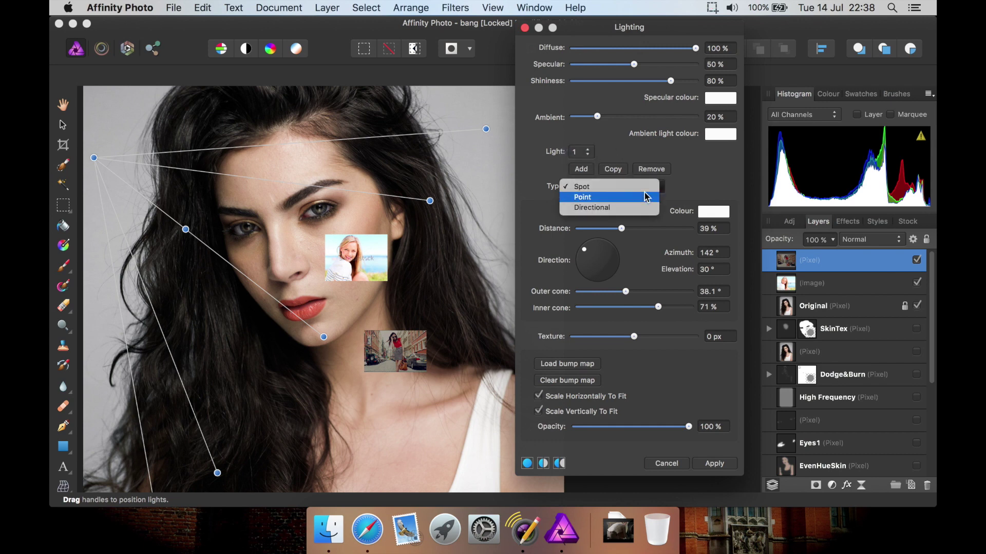
left_click(653, 208)
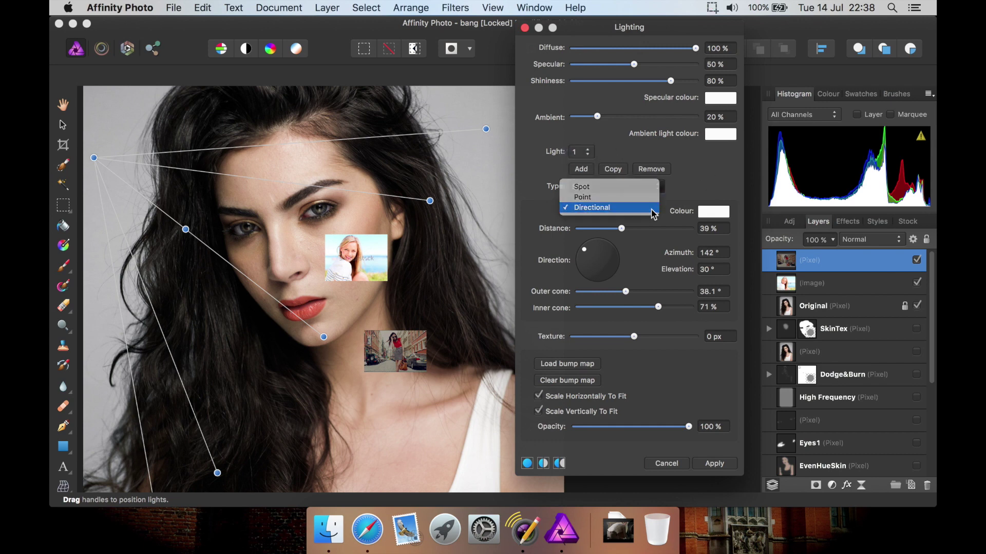
left_click(632, 188)
left_click(626, 177)
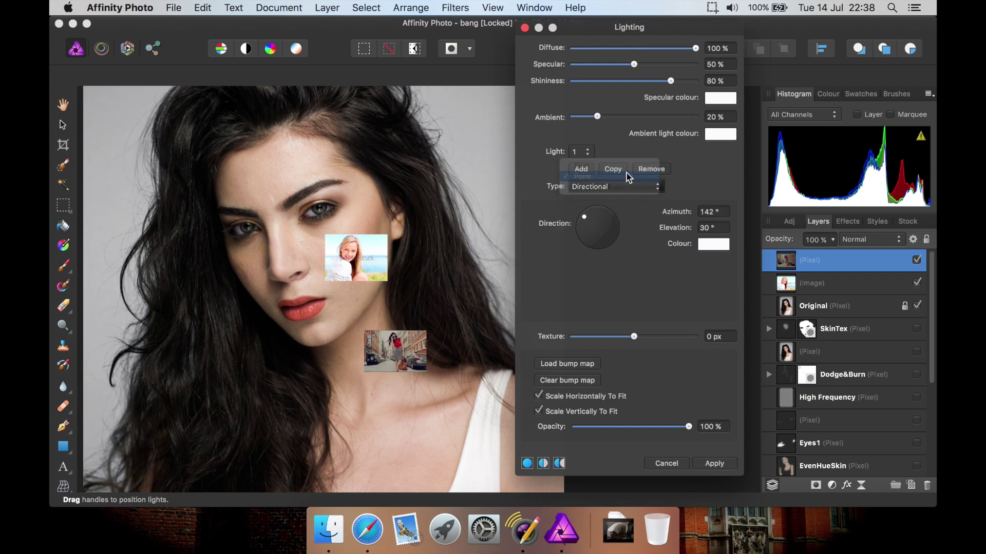
left_click(628, 190)
left_click(627, 174)
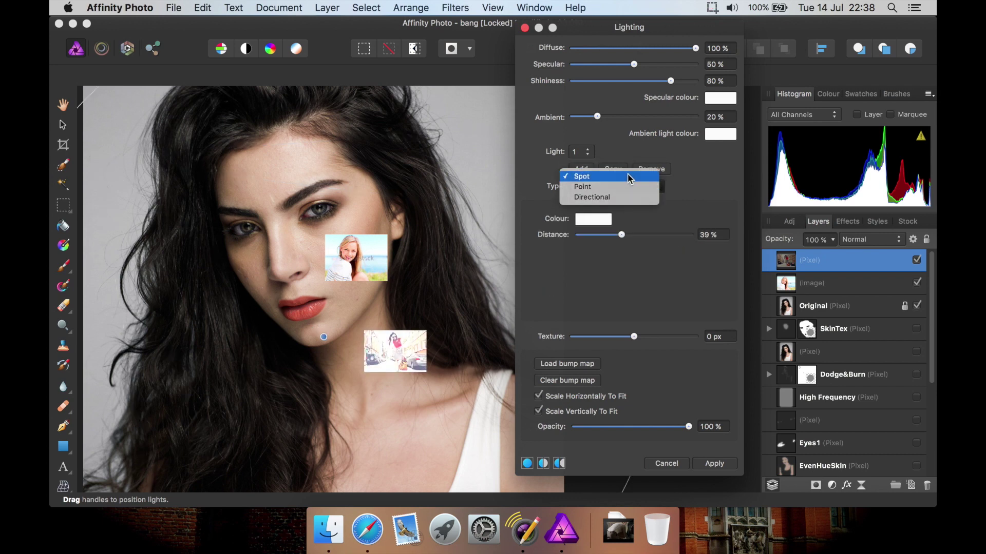
Try a red colour for the spot light and cancel the Lighting filter.
left_click(716, 212)
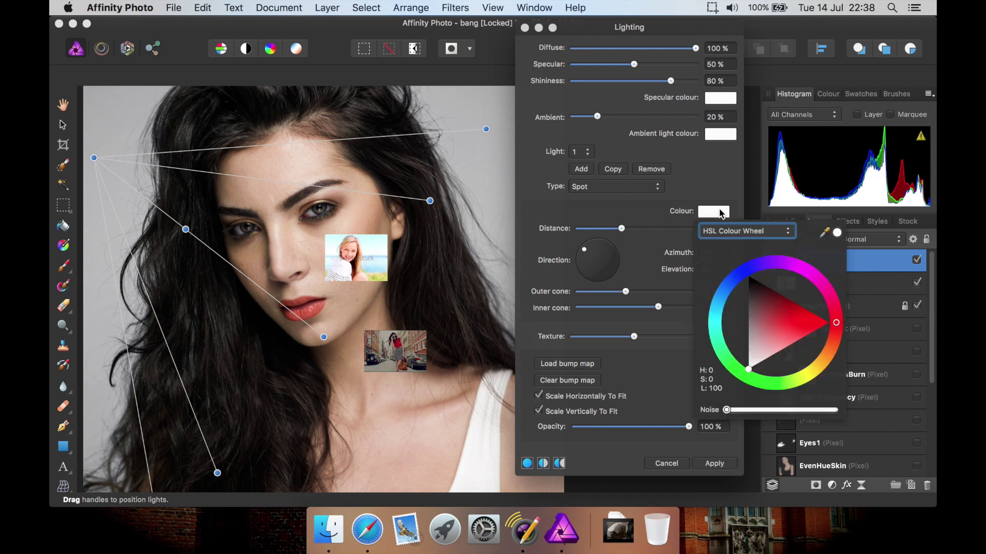
left_click_drag(821, 328, 790, 327)
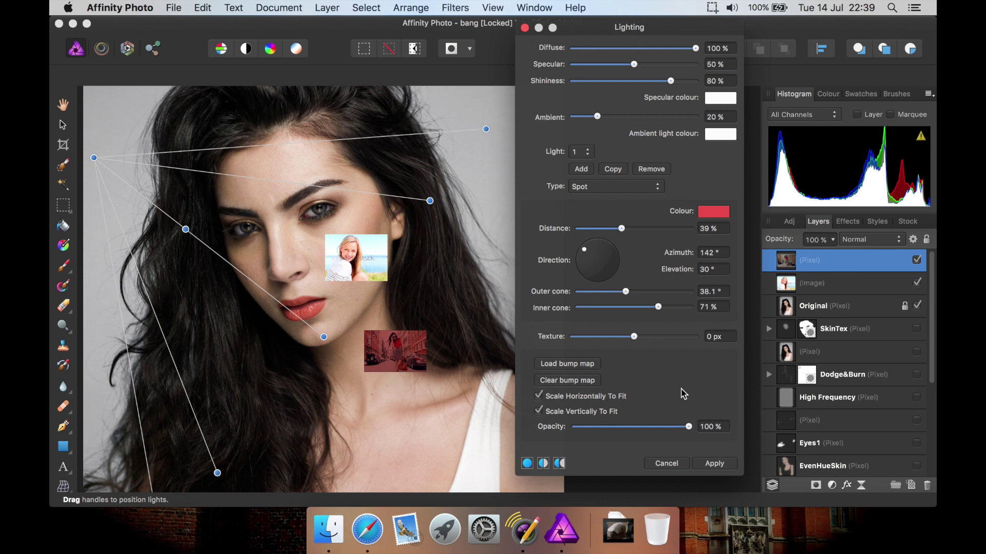
left_click(667, 463)
Look through the view, window and help commands.
left_click(494, 7)
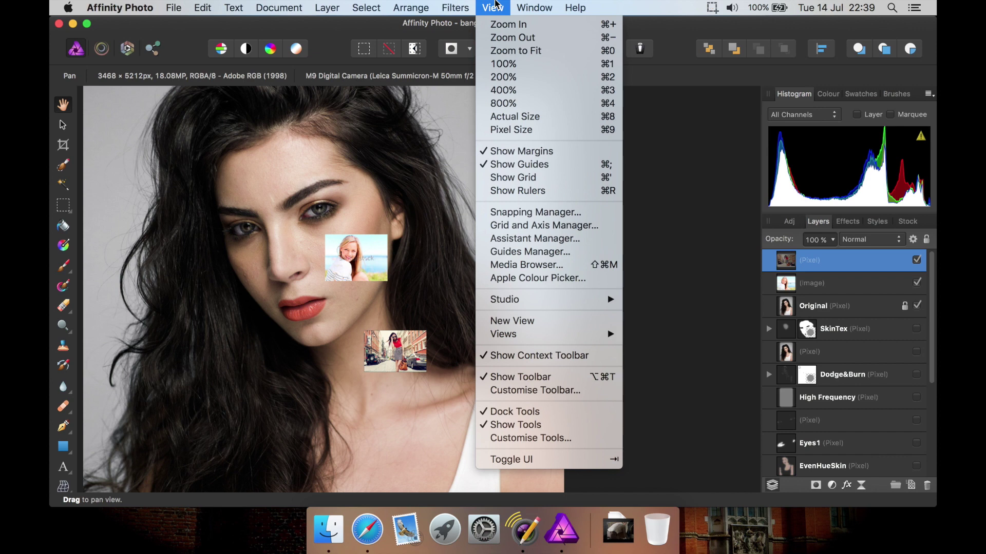
mouse_move(525, 4)
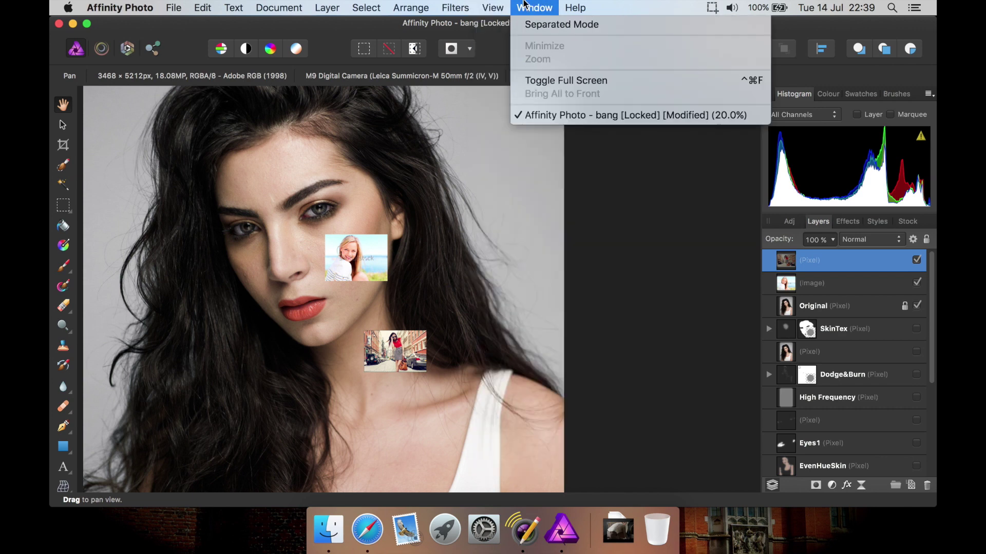
mouse_move(571, 4)
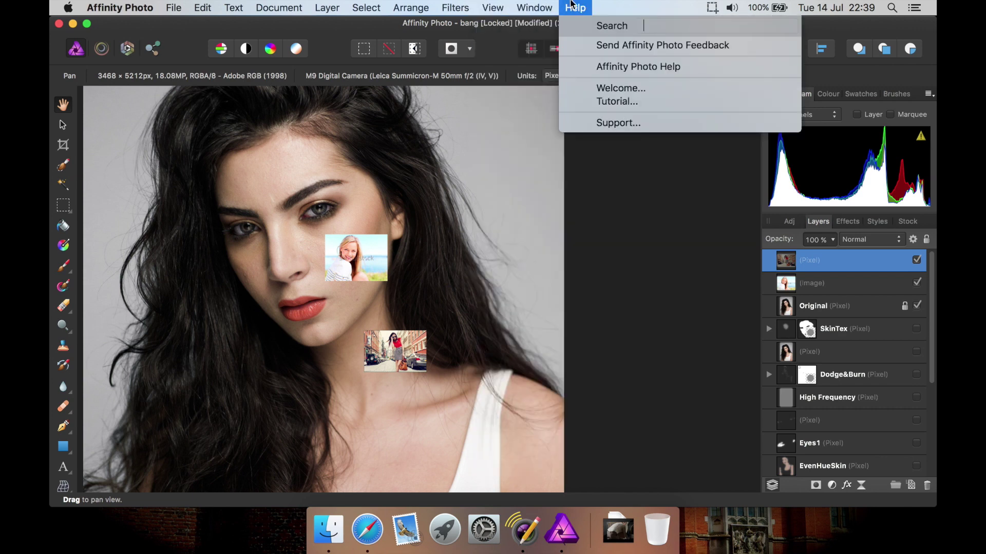
left_click(571, 4)
left_click(571, 4)
Open the image Screen Shot 2015-07-12 at 02.06.14.png and close the bang portrait document without saving it.
mouse_move(173, 7)
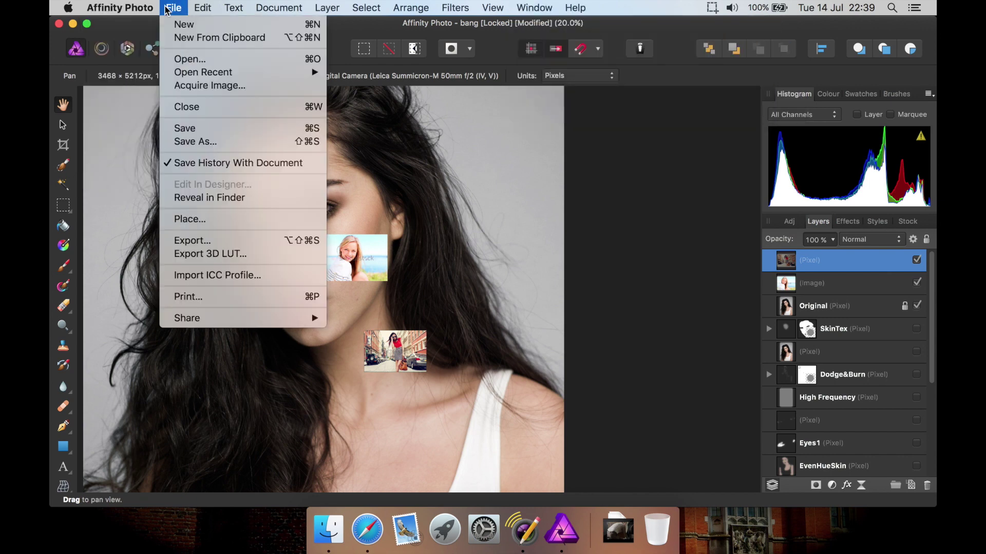
left_click(185, 58)
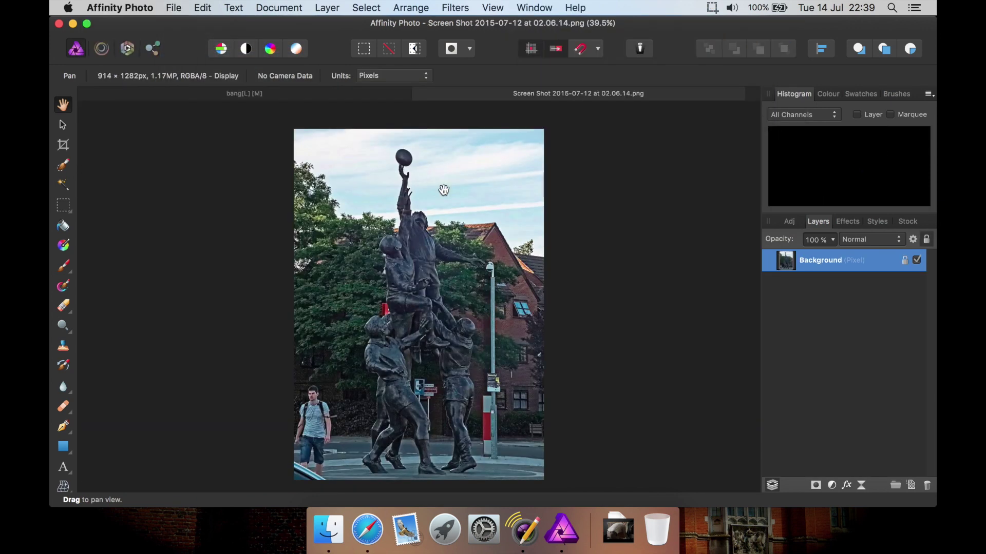
left_click(86, 93)
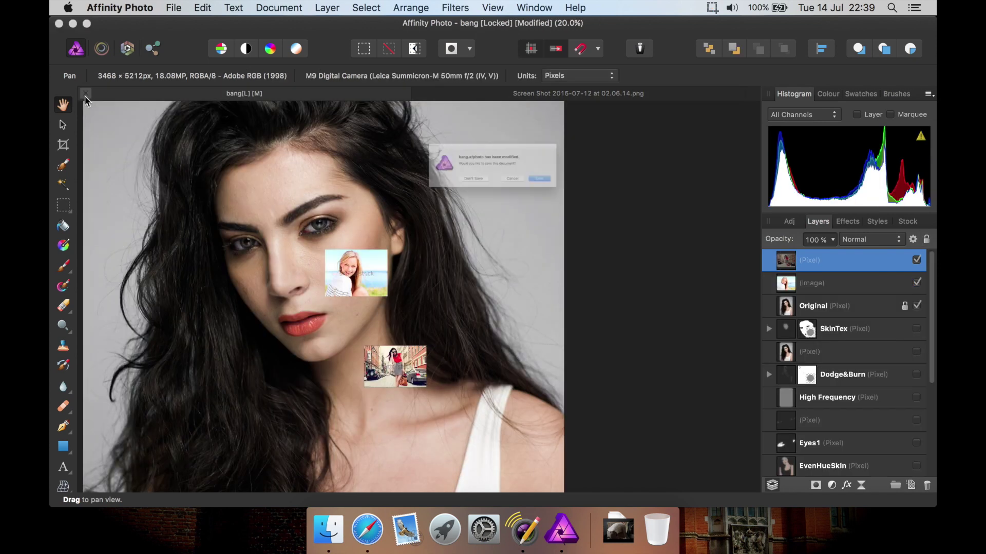
left_click(448, 198)
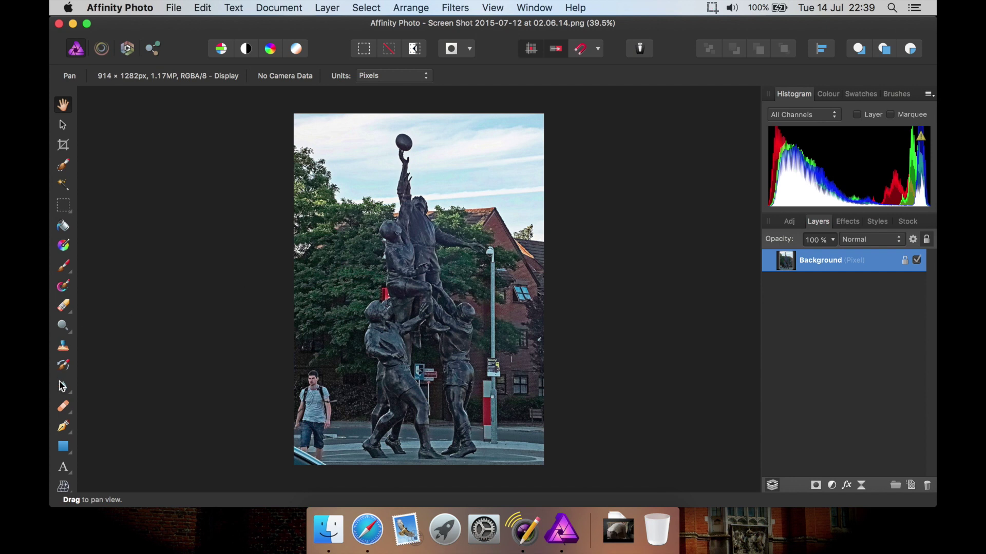
Remove the walking man and the car edge from the statue photo's lower-left corner with a 64 px Inpainting Brush, and return to the Hand tool.
left_click(64, 406)
mouse_move(64, 407)
left_mouse_down()
mouse_move(115, 428)
mouse_move(122, 457)
left_mouse_up()
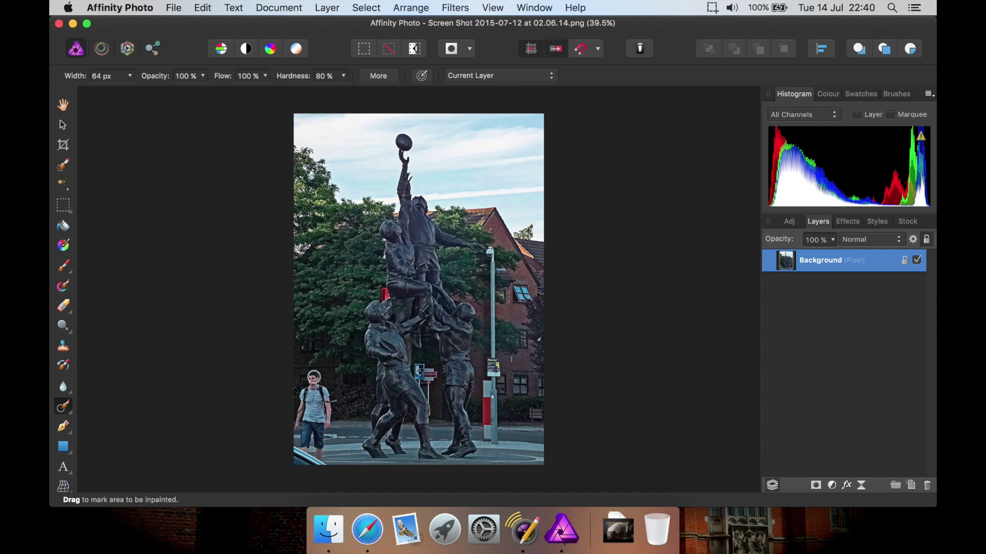
mouse_move(317, 376)
left_mouse_down()
mouse_move(301, 395)
mouse_move(326, 398)
mouse_move(320, 405)
mouse_move(316, 391)
mouse_move(303, 403)
mouse_move(326, 426)
mouse_move(301, 417)
mouse_move(298, 426)
mouse_move(325, 449)
mouse_move(319, 455)
mouse_move(306, 441)
mouse_move(308, 427)
mouse_move(310, 461)
mouse_move(320, 466)
mouse_move(292, 448)
left_mouse_up()
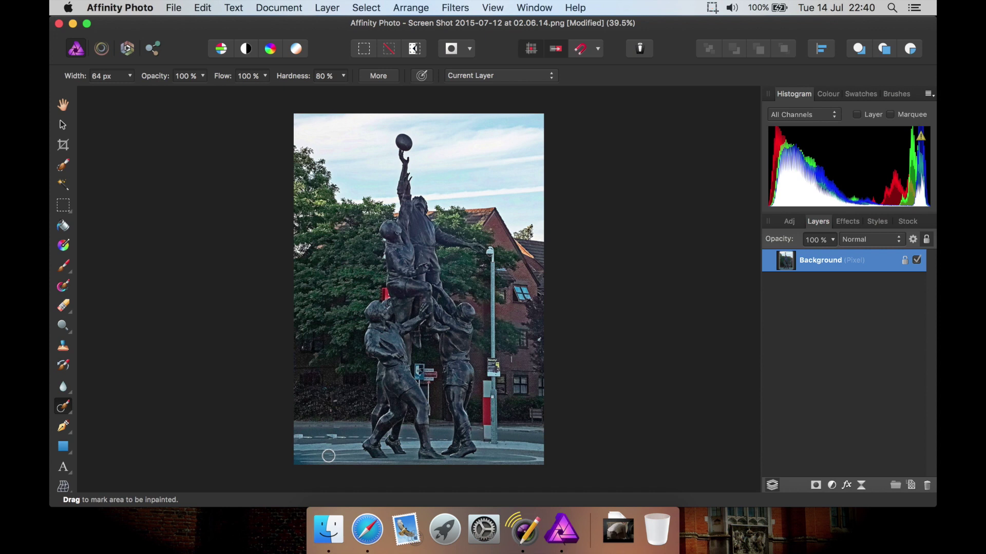
mouse_move(346, 451)
left_mouse_down()
mouse_move(289, 461)
mouse_move(335, 436)
mouse_move(281, 436)
left_mouse_up()
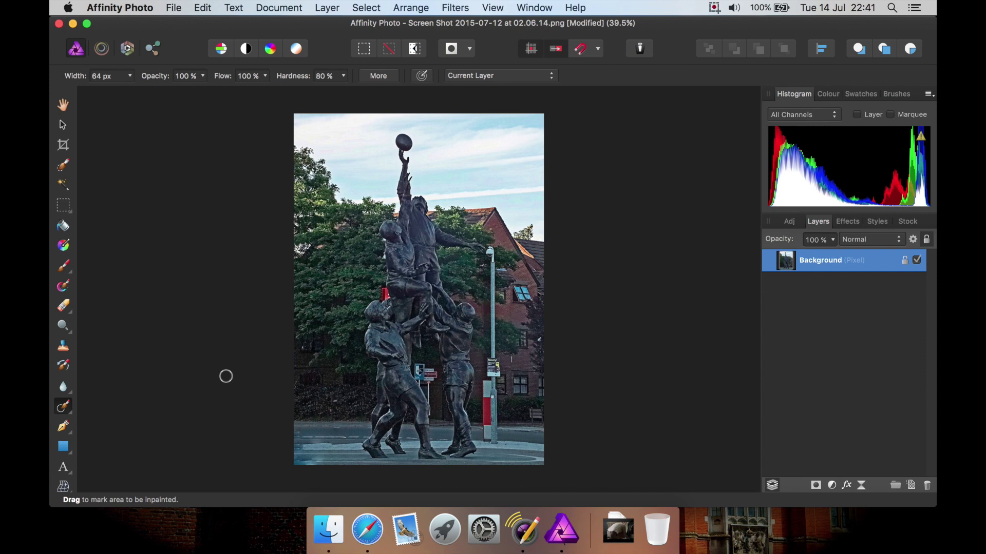
left_click(64, 106)
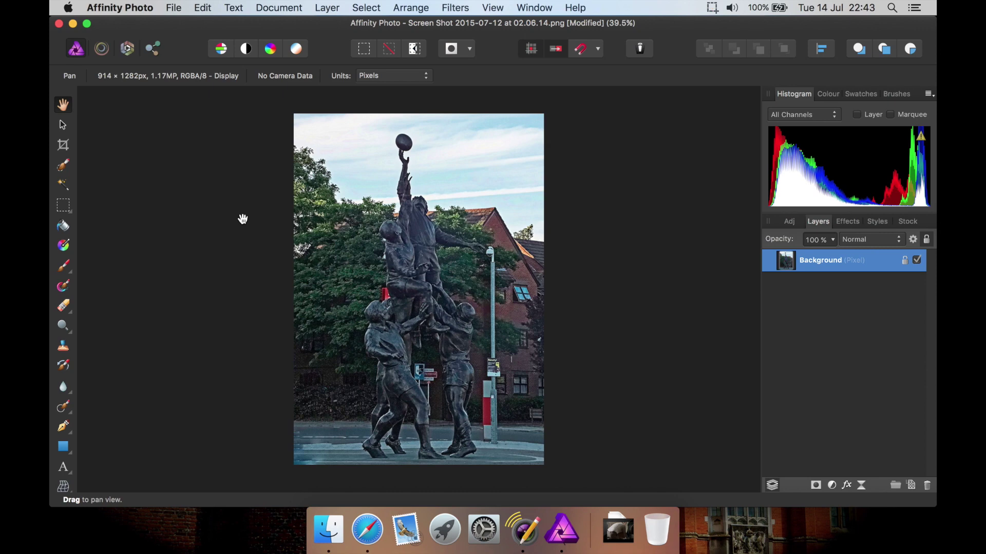
Switch to Safari and look over the introduction of the Affinity Photo product page and its full web address.
key("super+Tab")
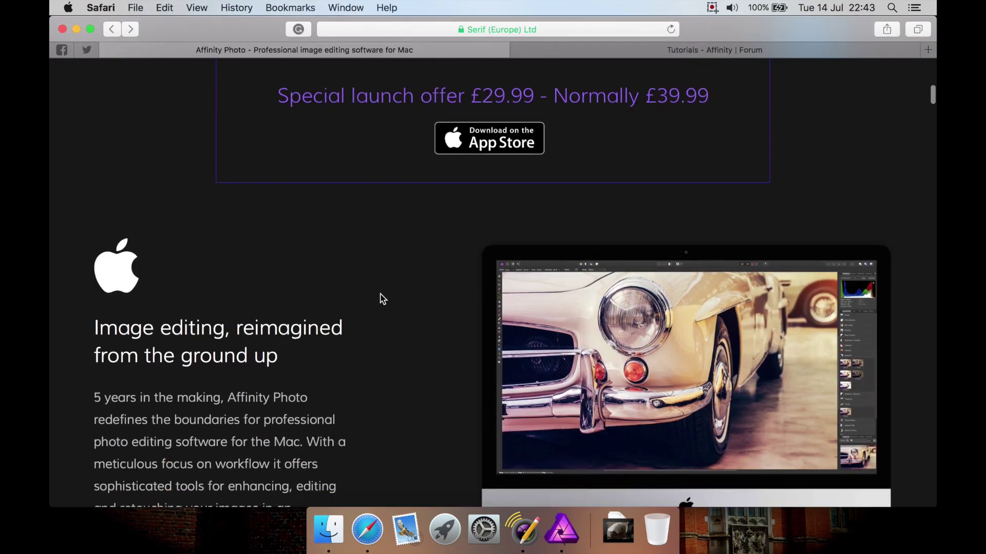
scroll(381, 297, "down", 10)
scroll(381, 297, "down", 15)
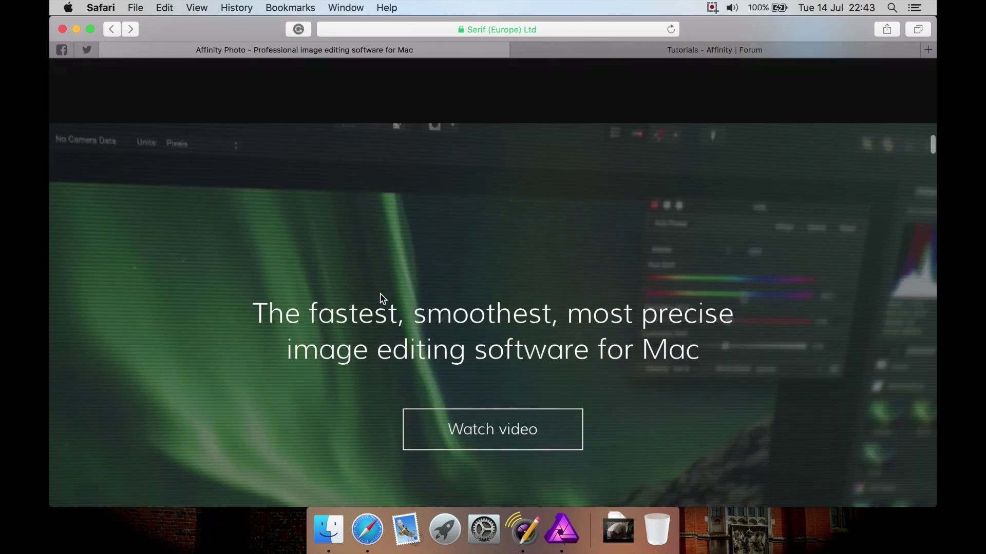
left_click(504, 32)
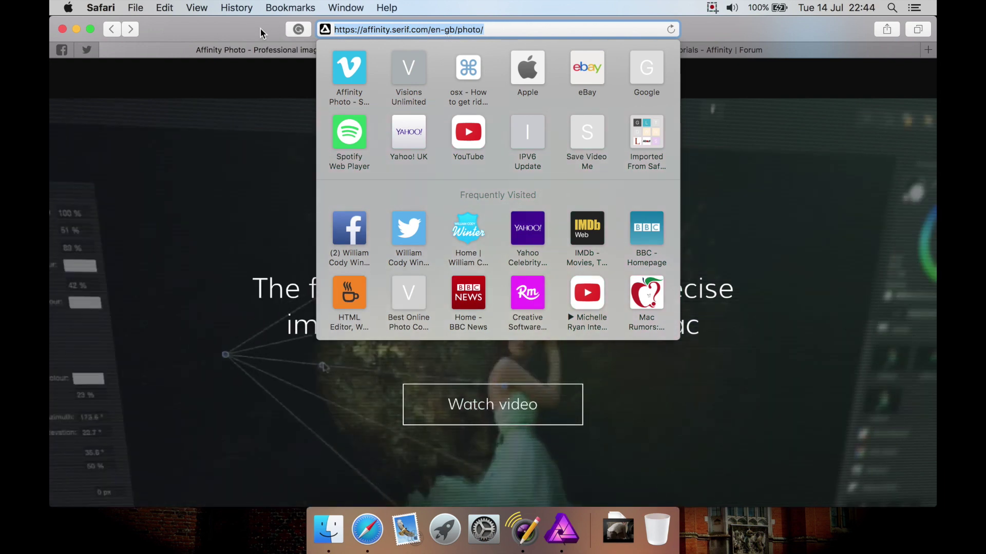
left_click(253, 281)
Read the product page's sections on the tool list, filter effects, advanced adjustment layers and live blend modes.
scroll(246, 288, "down", 15)
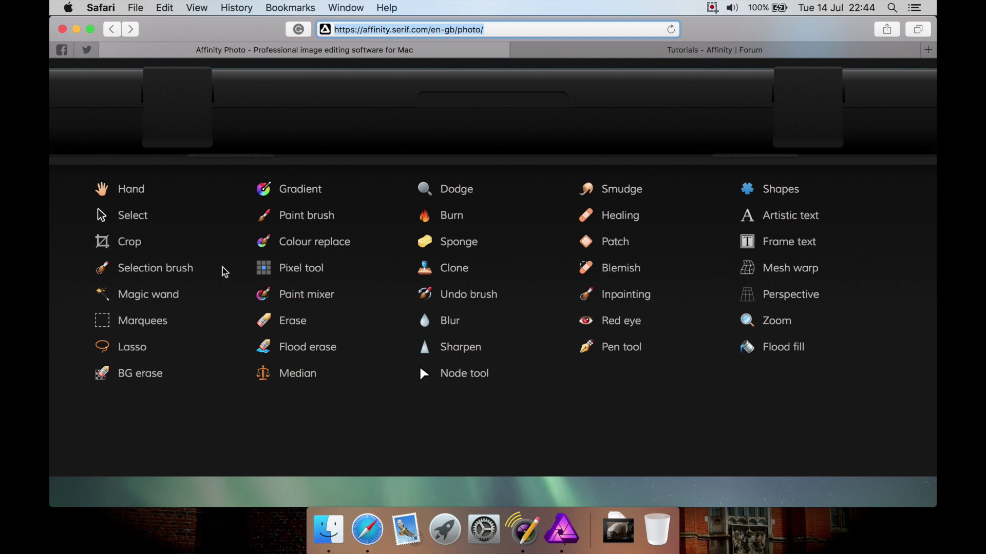
scroll(203, 297, "down", 10)
scroll(200, 293, "down", 10)
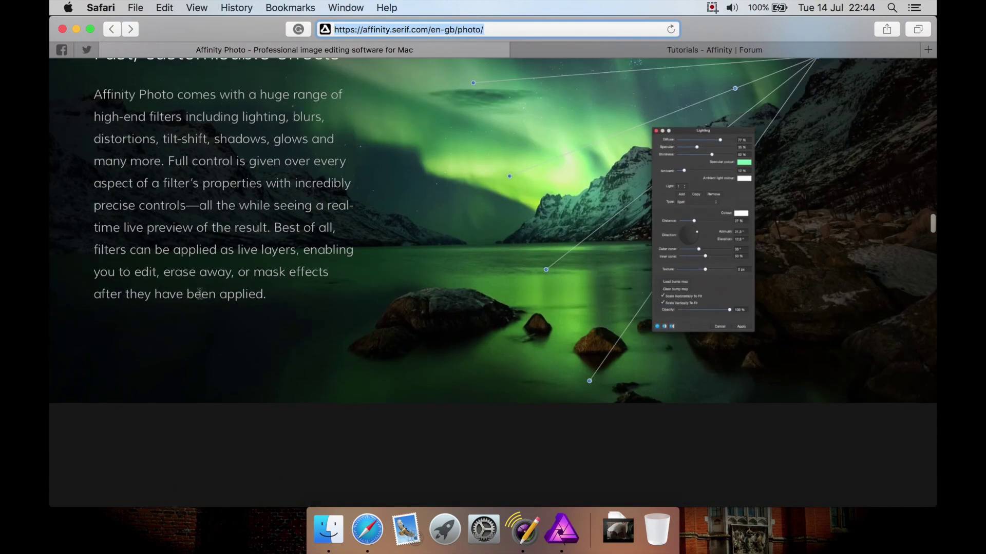
scroll(201, 294, "up", 2)
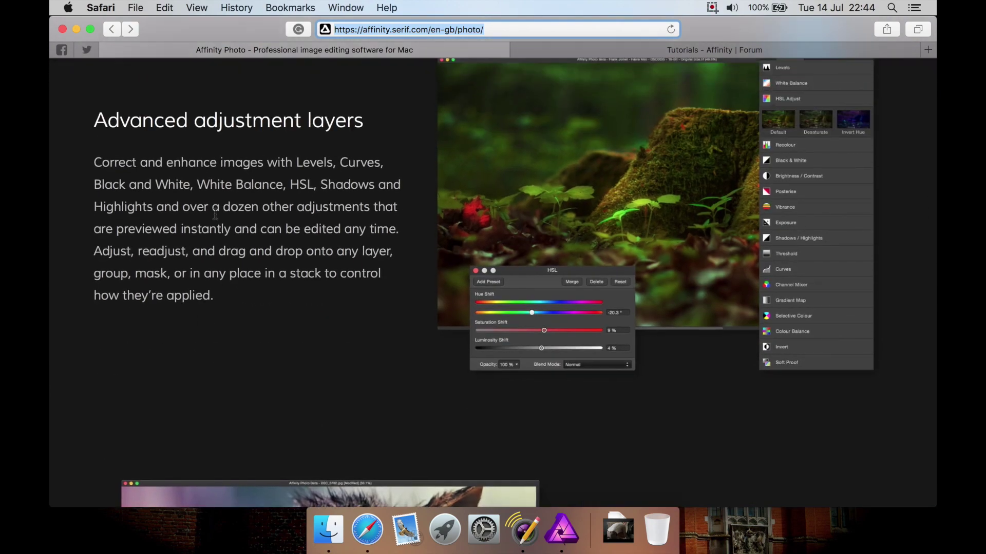
scroll(282, 310, "down", 10)
scroll(282, 306, "down", 2)
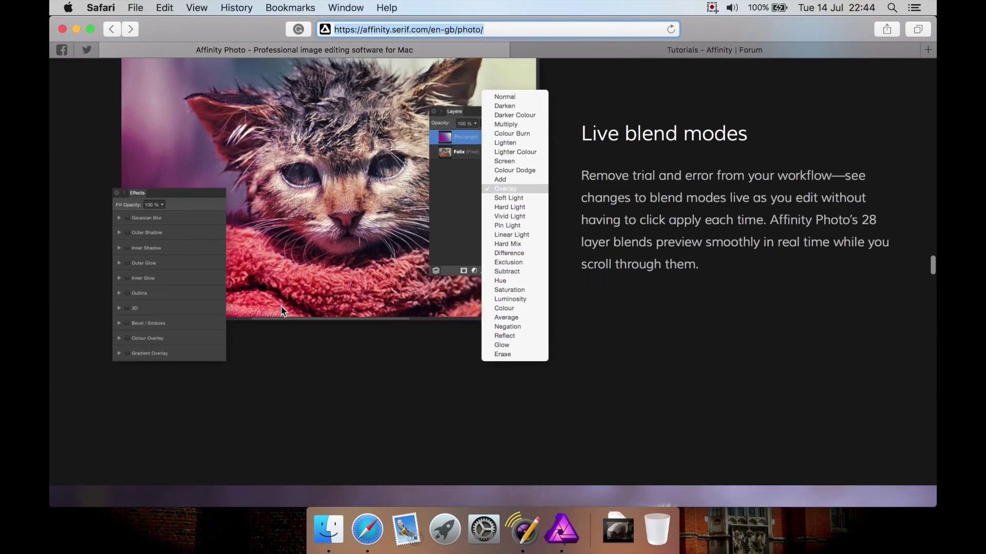
left_click(688, 260)
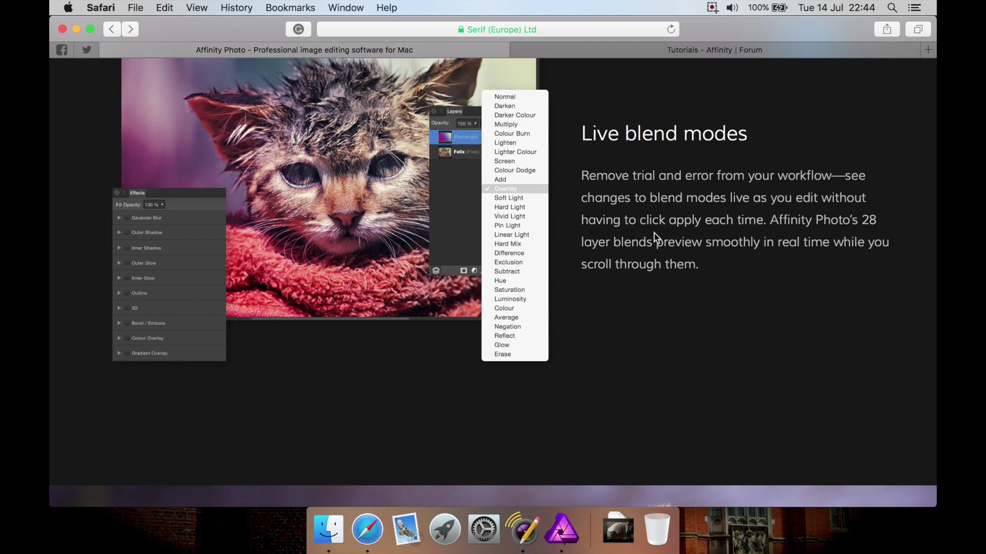
scroll(629, 339, "down", 1)
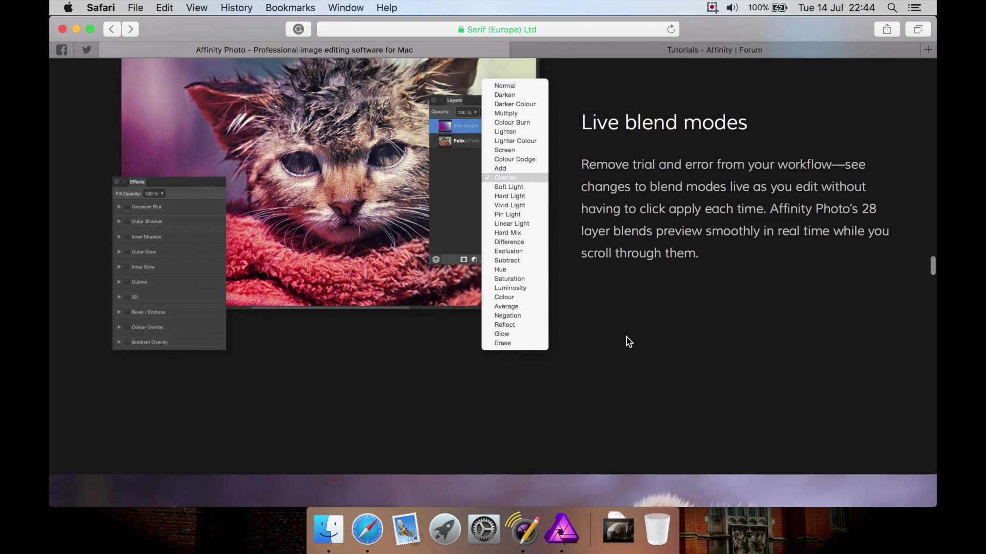
Examine the product page's sections on selection refinement, the RAW editing workspace, retouching tools and the Liquify persona.
scroll(629, 342, "down", 10)
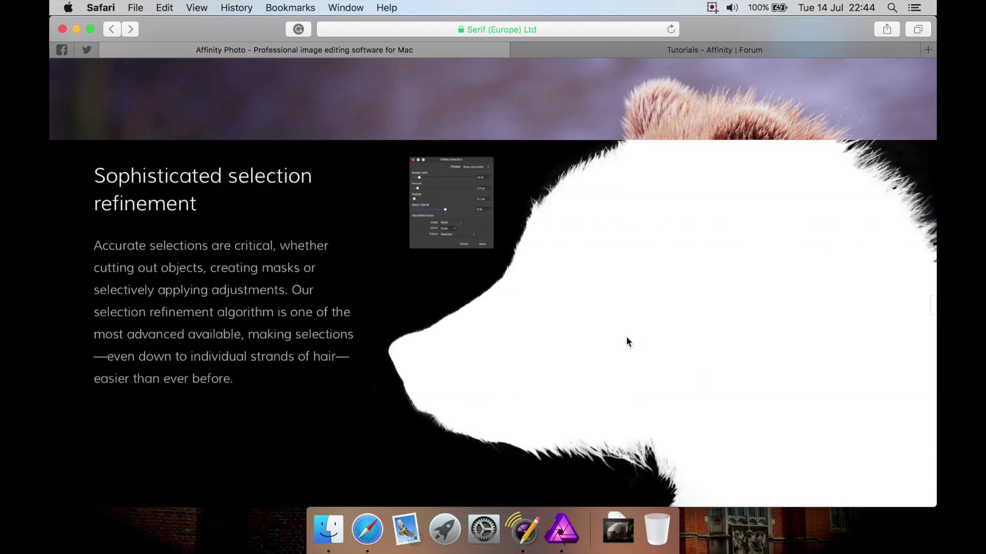
scroll(627, 340, "down", 6)
scroll(626, 339, "down", 10)
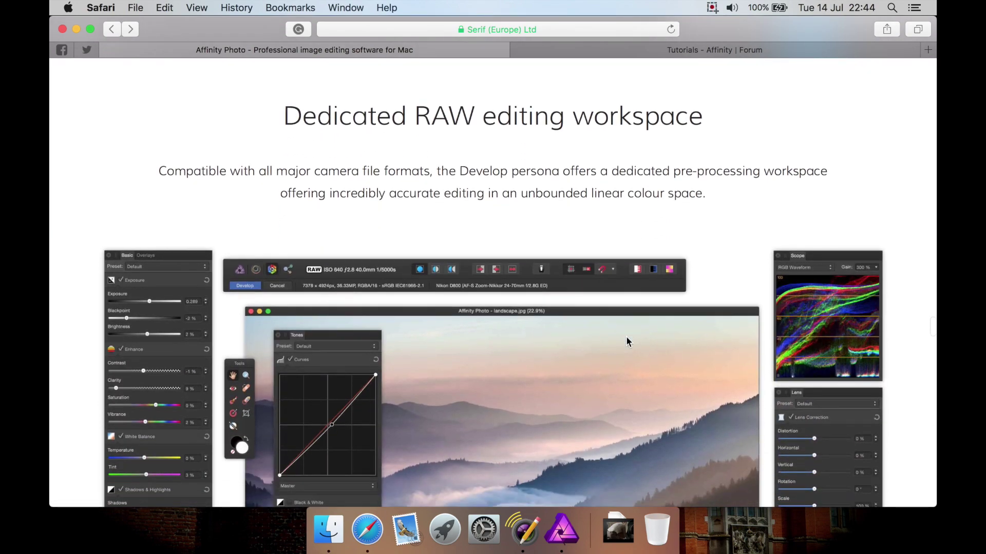
scroll(626, 338, "down", 15)
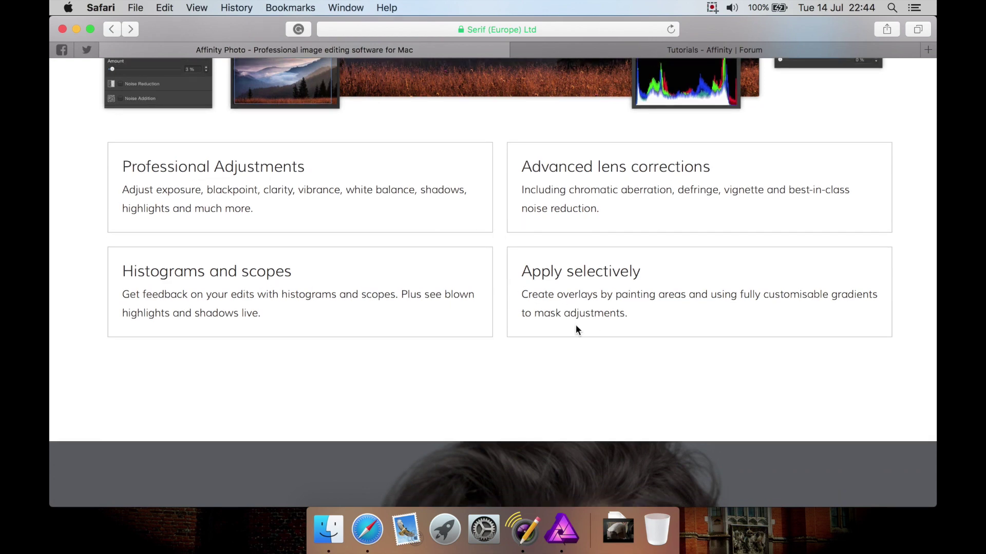
scroll(575, 325, "down", 10)
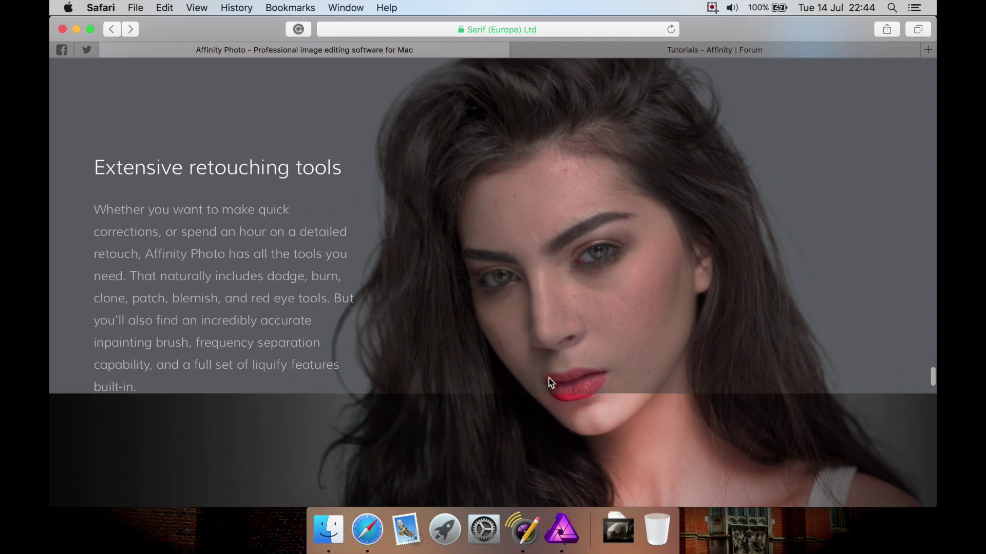
scroll(550, 382, "down", 5)
scroll(550, 383, "down", 7)
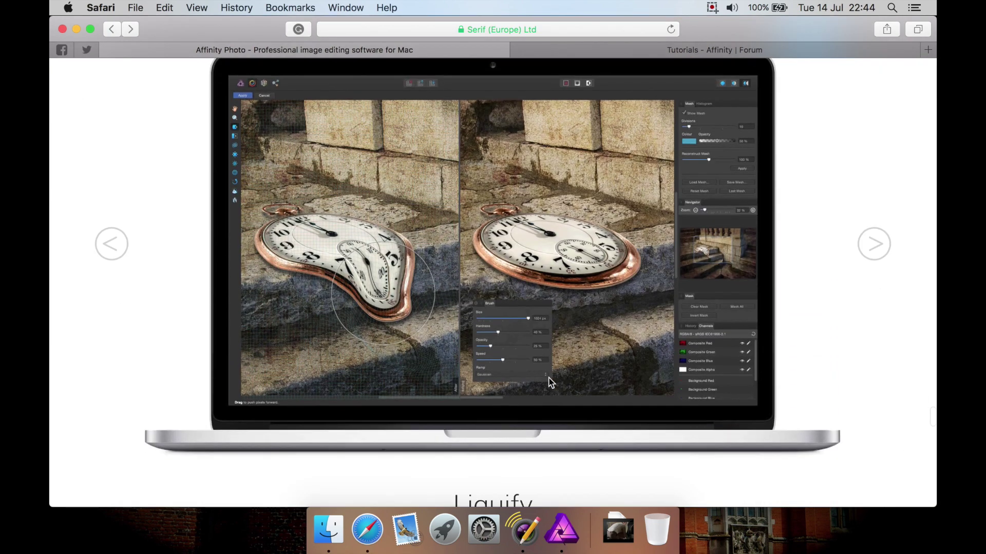
scroll(548, 377, "up", 1)
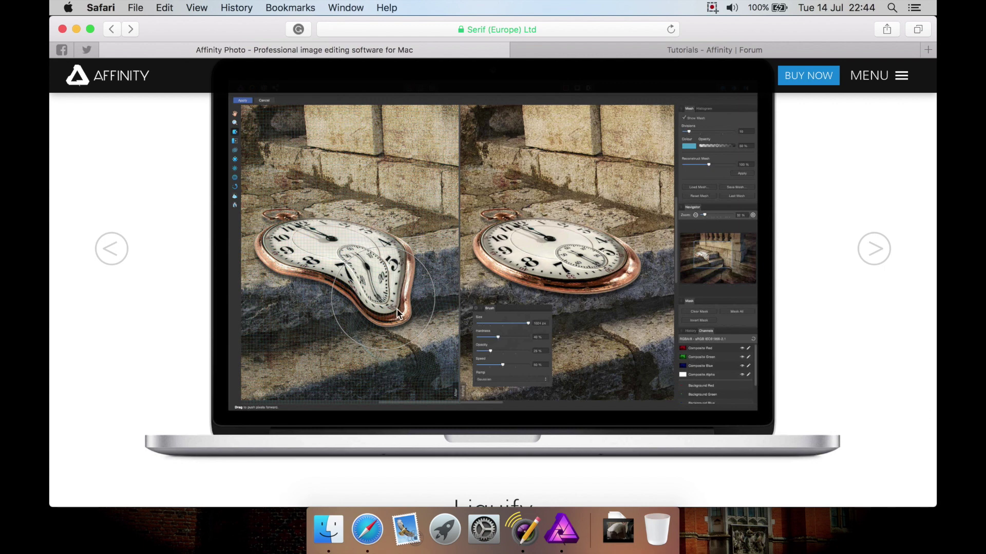
scroll(400, 321, "down", 5)
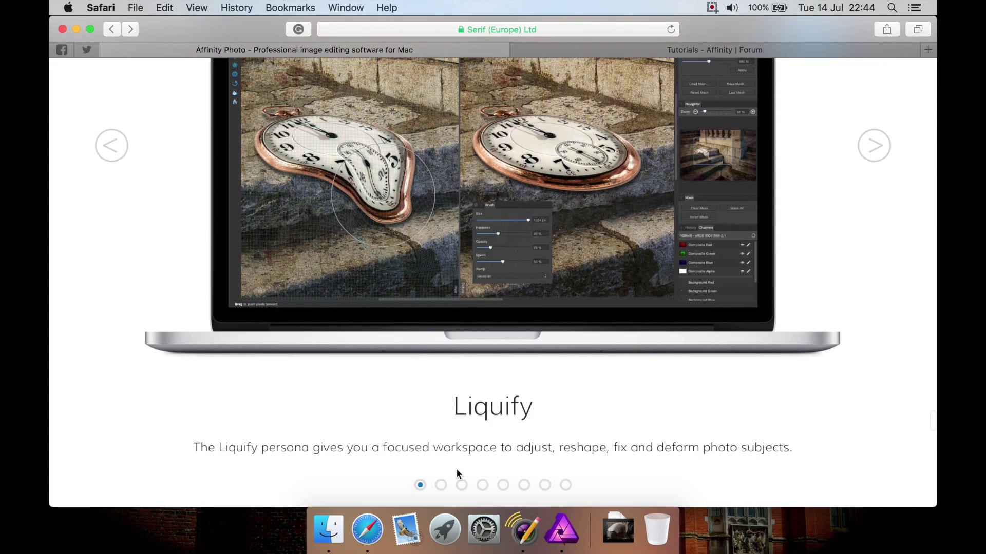
Examine the feature carousel's Customisable UI and Live filters slides, including the Live Motion Blur example.
left_click(442, 486)
scroll(455, 426, "up", 1)
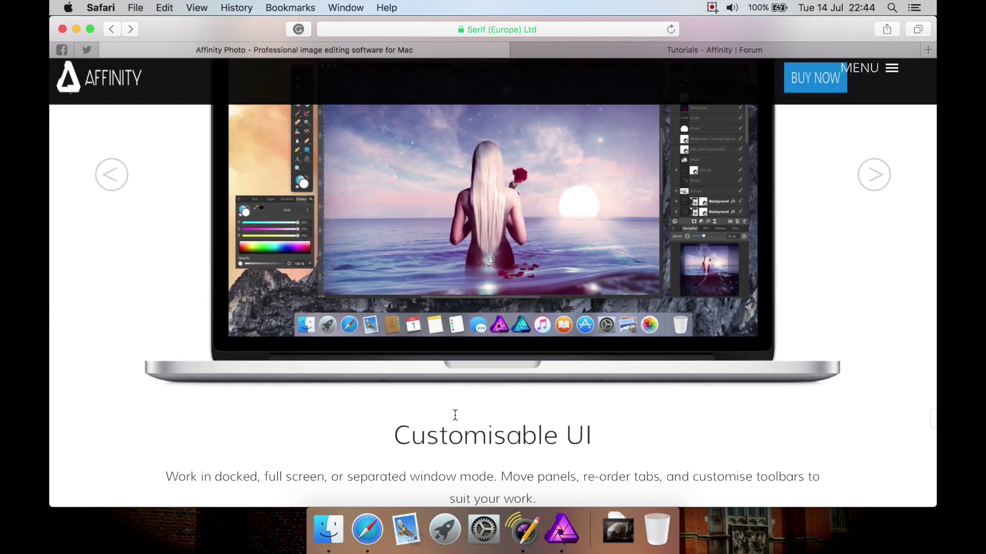
scroll(457, 437, "down", 2)
left_click(462, 474)
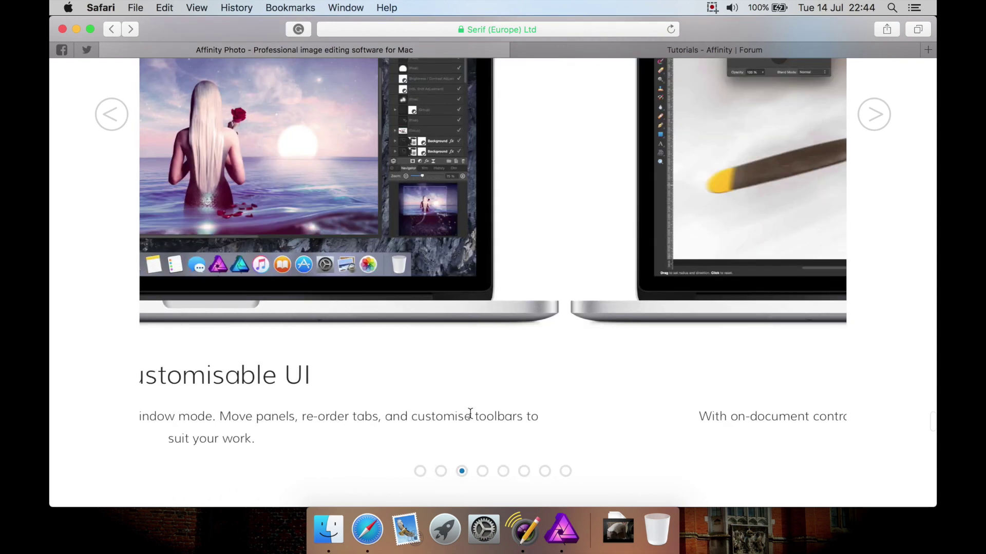
scroll(470, 414, "down", 1)
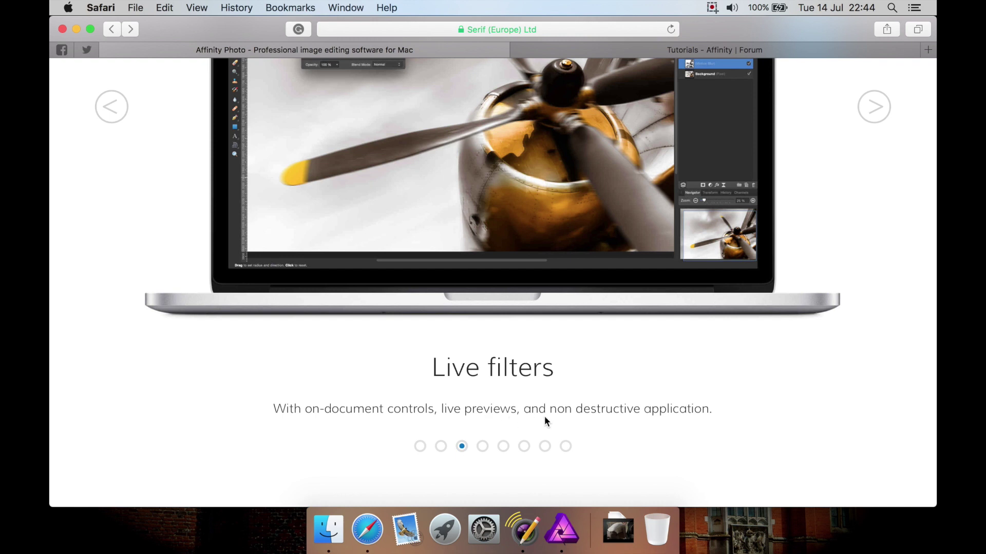
scroll(637, 418, "up", 2)
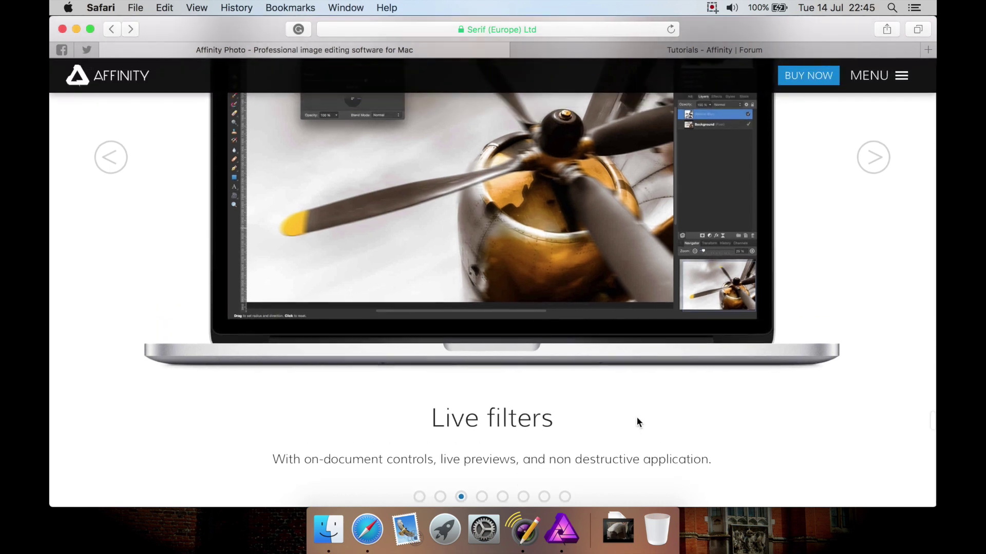
scroll(636, 417, "down", 1)
scroll(636, 417, "up", 1)
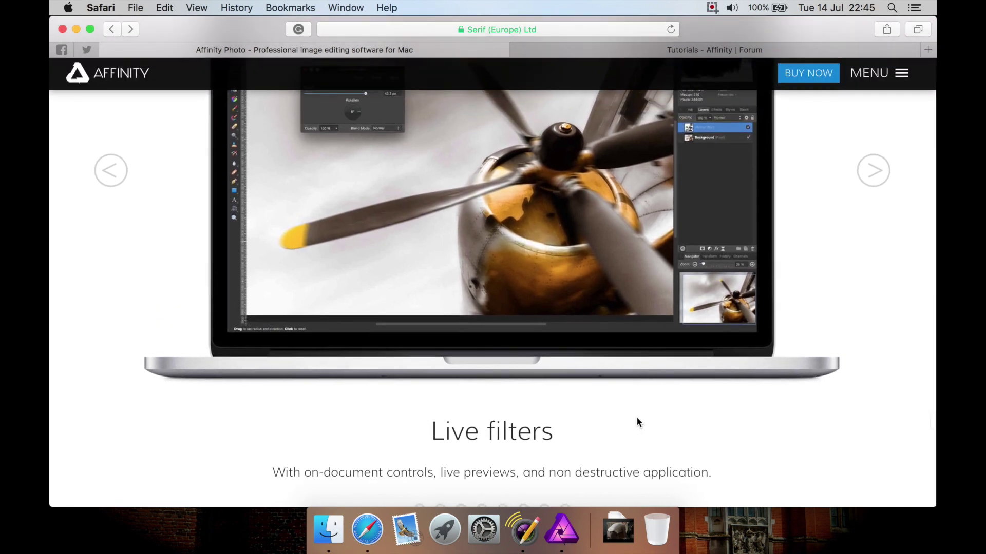
scroll(622, 388, "up", 2)
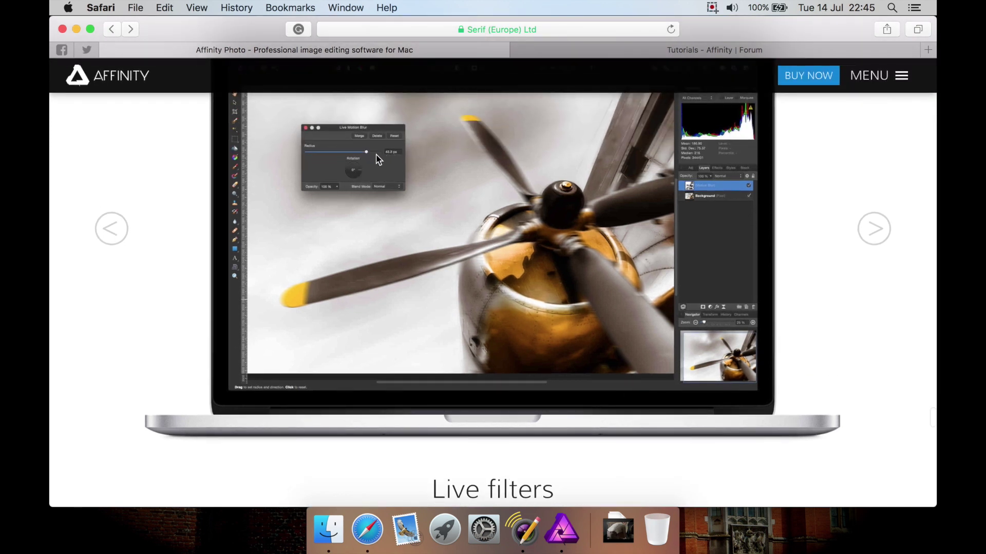
scroll(493, 278, "down", 3)
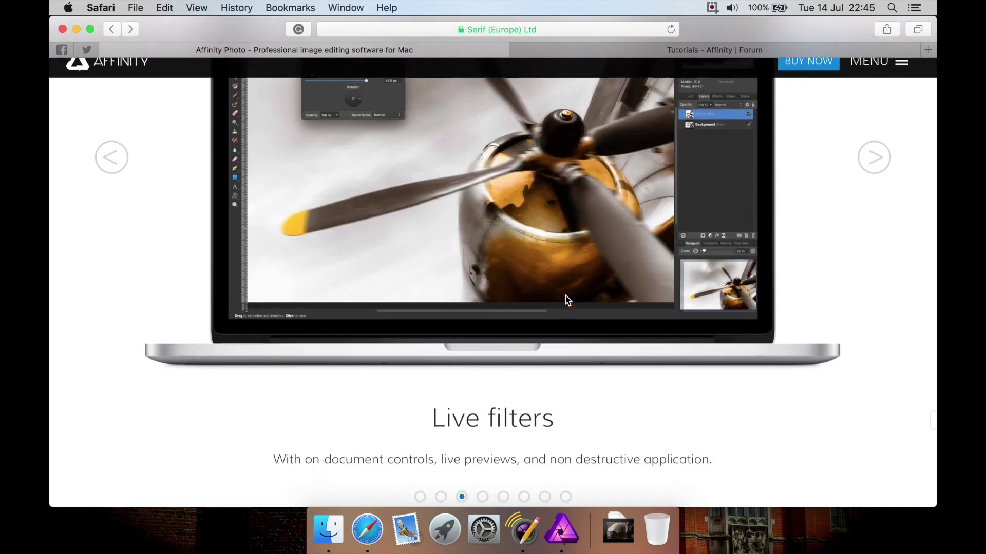
scroll(493, 277, "up", 3)
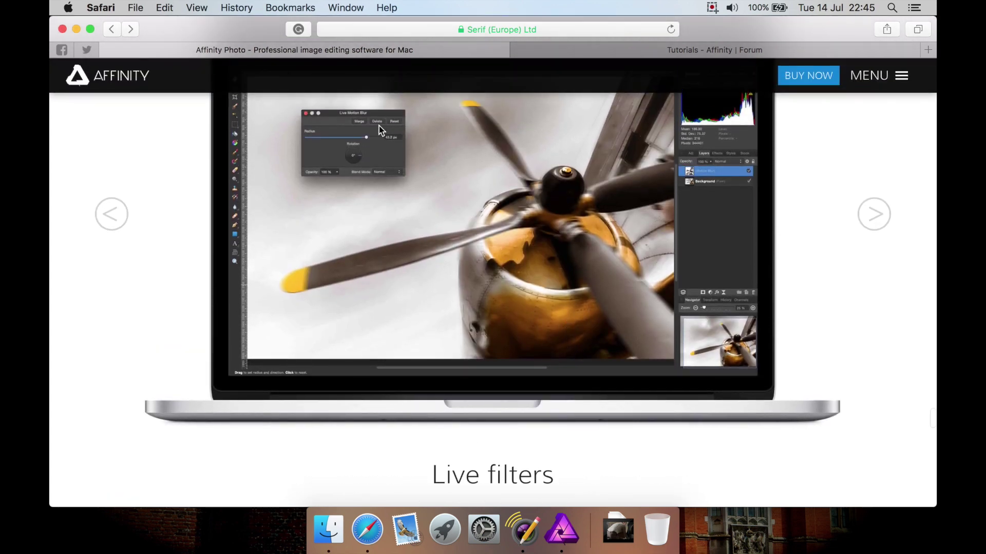
scroll(447, 231, "down", 5)
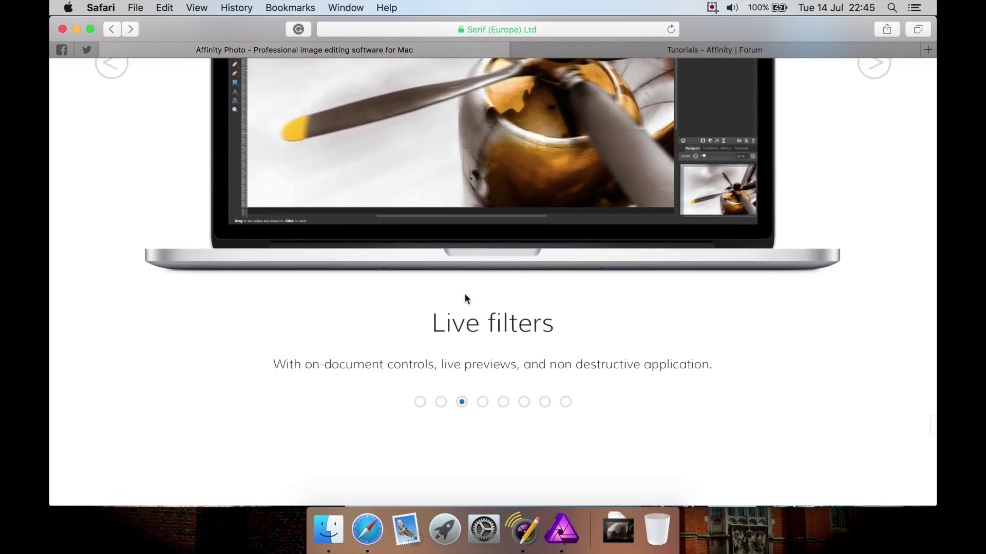
Read the carousel's Unlimited layers and Flexible export slides.
left_click(483, 408)
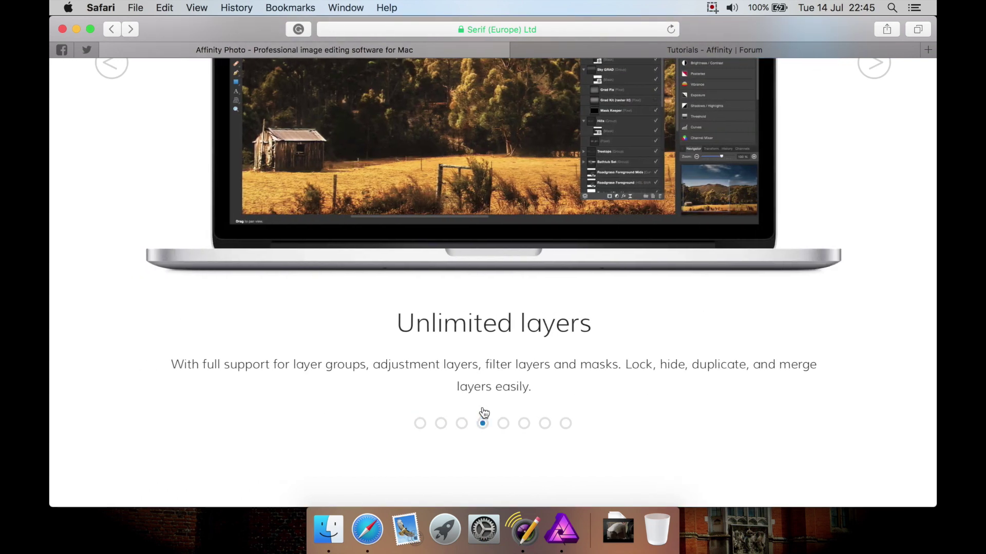
scroll(483, 408, "up", 3)
scroll(482, 408, "down", 2)
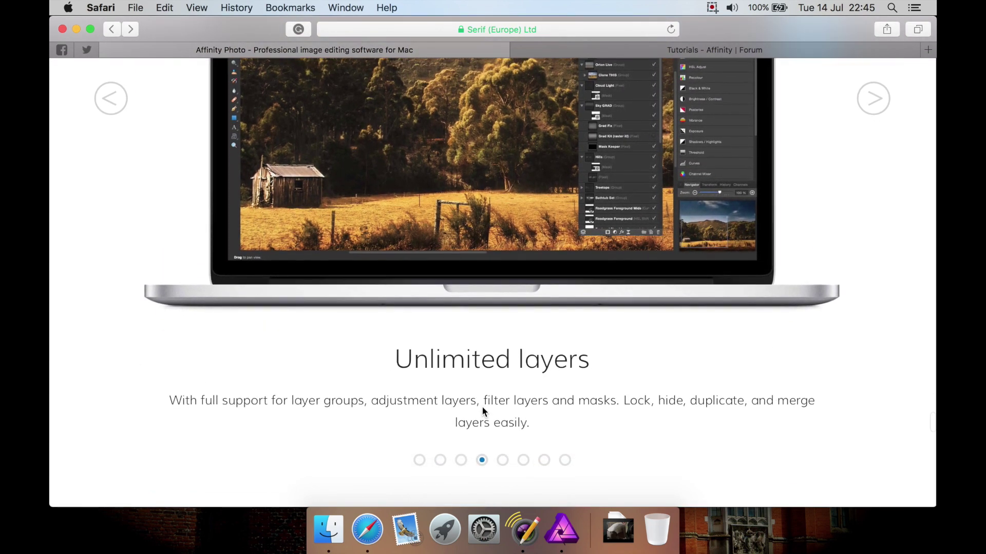
scroll(483, 408, "down", 1)
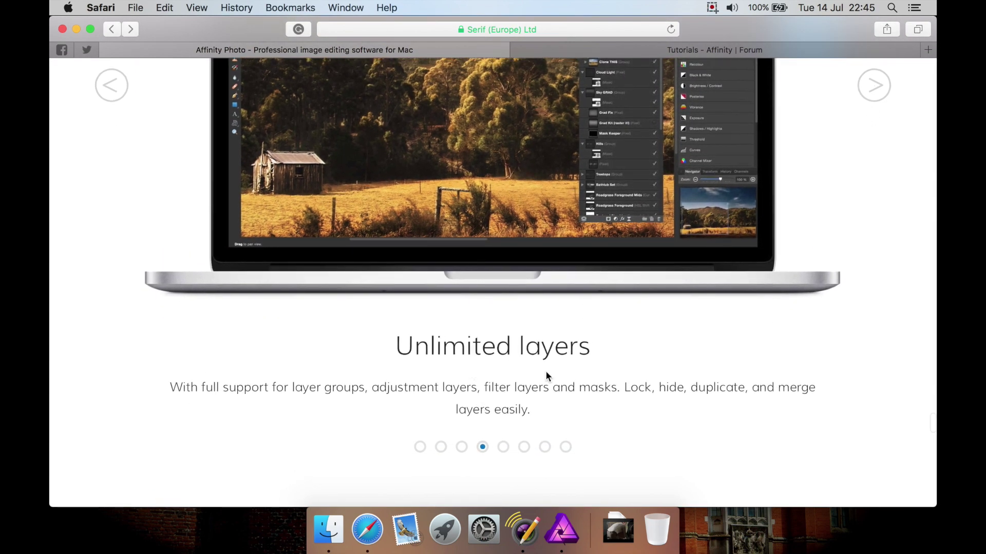
left_click(503, 447)
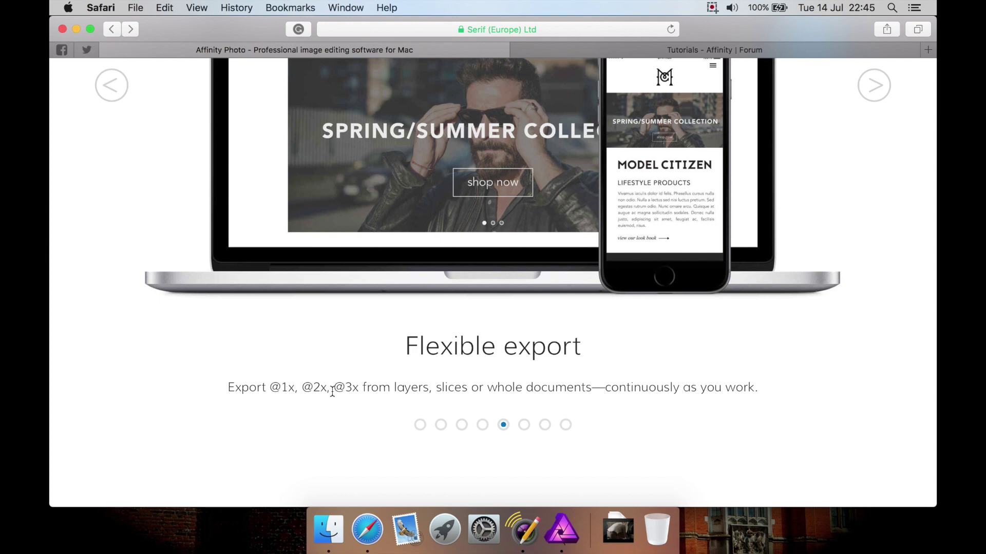
Examine the carousel's Professional brush engine slide and the castle example on Warps and perspective corrections.
left_click(524, 425)
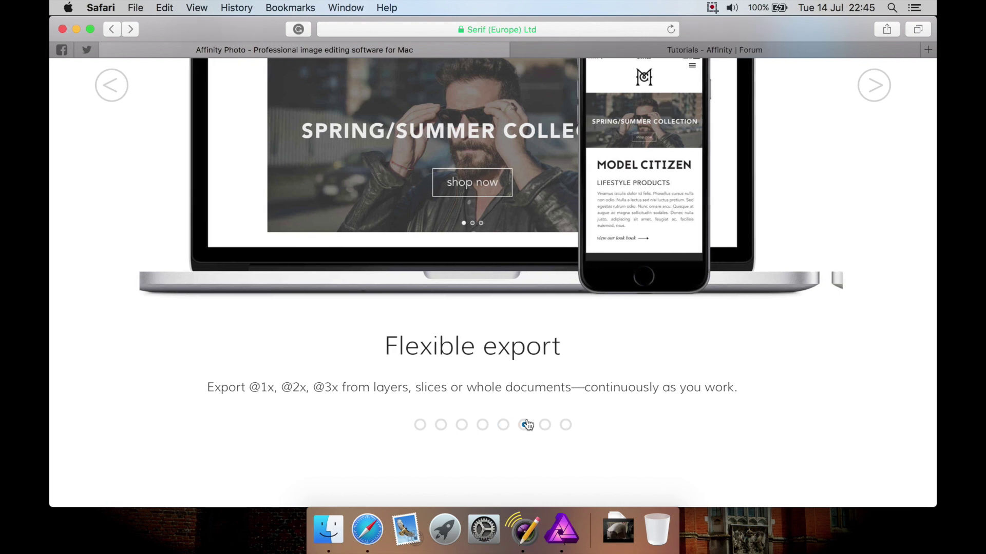
scroll(527, 425, "up", 3)
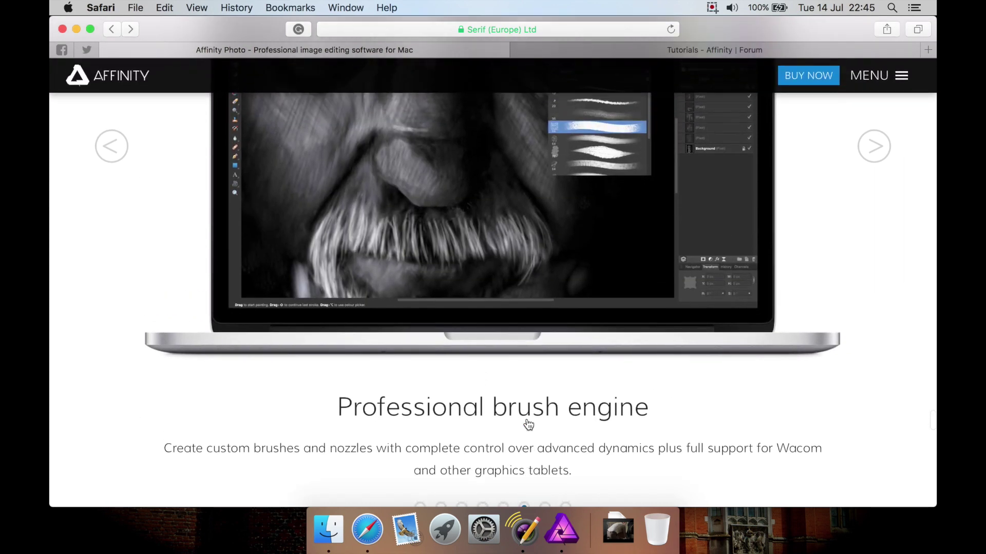
scroll(529, 422, "down", 2)
left_click(544, 454)
scroll(548, 398, "up", 1)
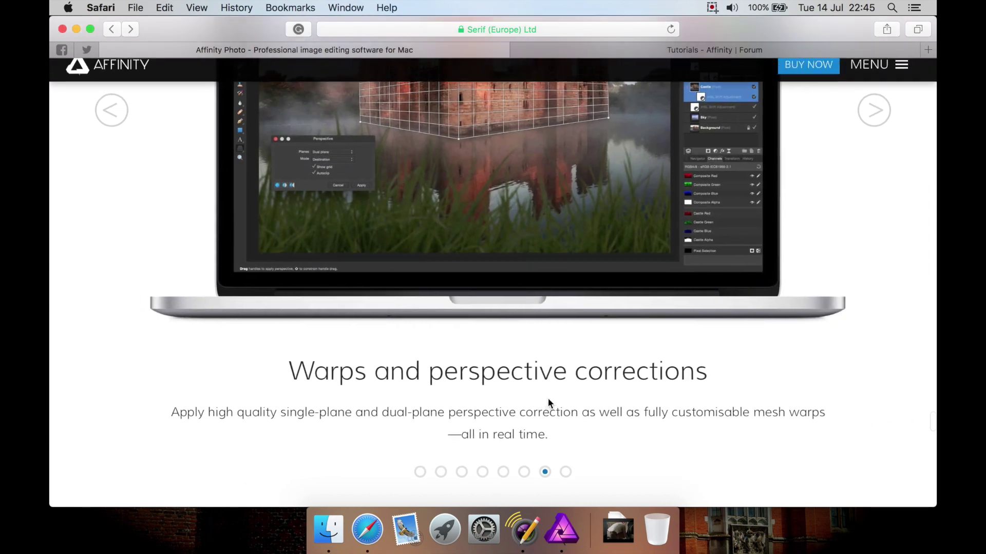
scroll(548, 399, "down", 1)
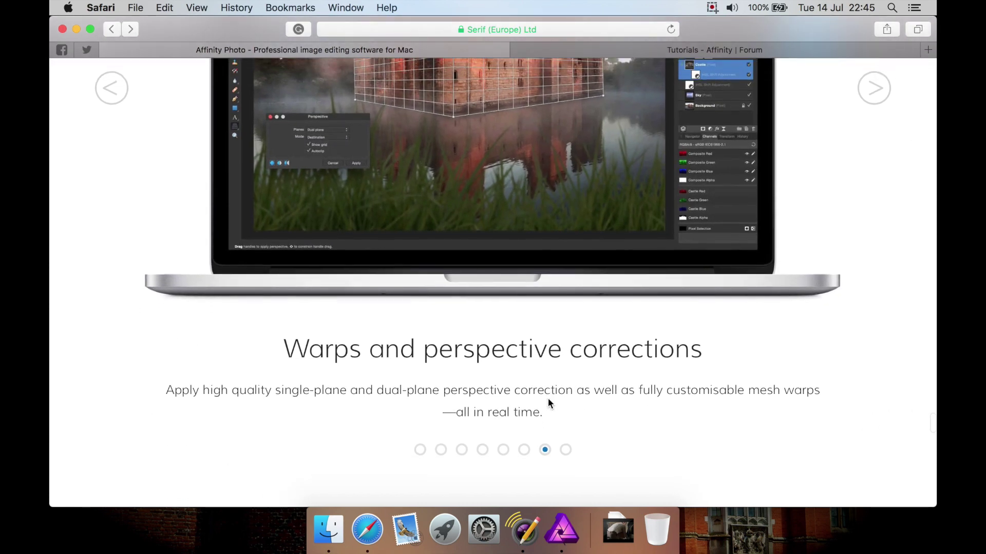
scroll(547, 401, "up", 3)
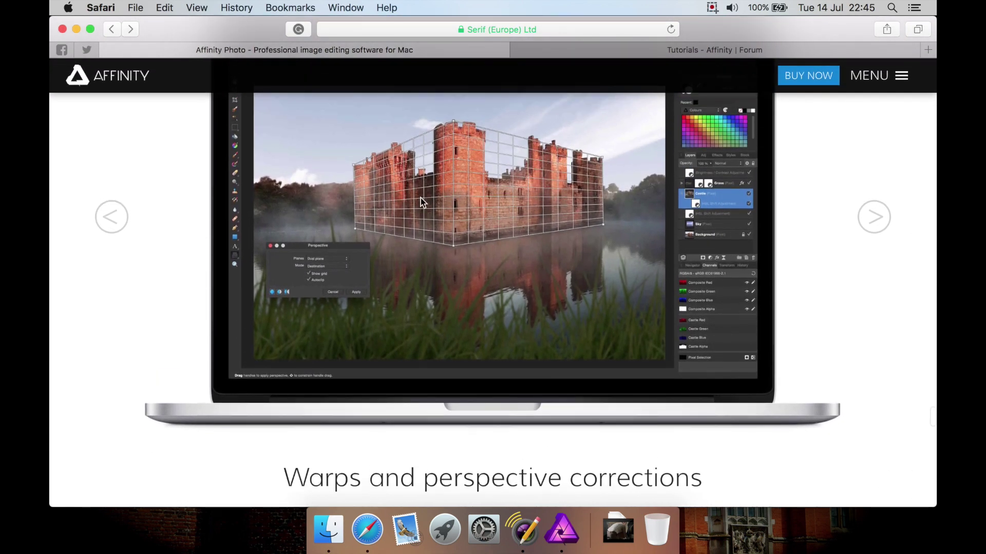
scroll(565, 220, "down", 5)
View the carousel's final slide on Comprehensive shortcuts with its keyboard overview.
left_click(565, 359)
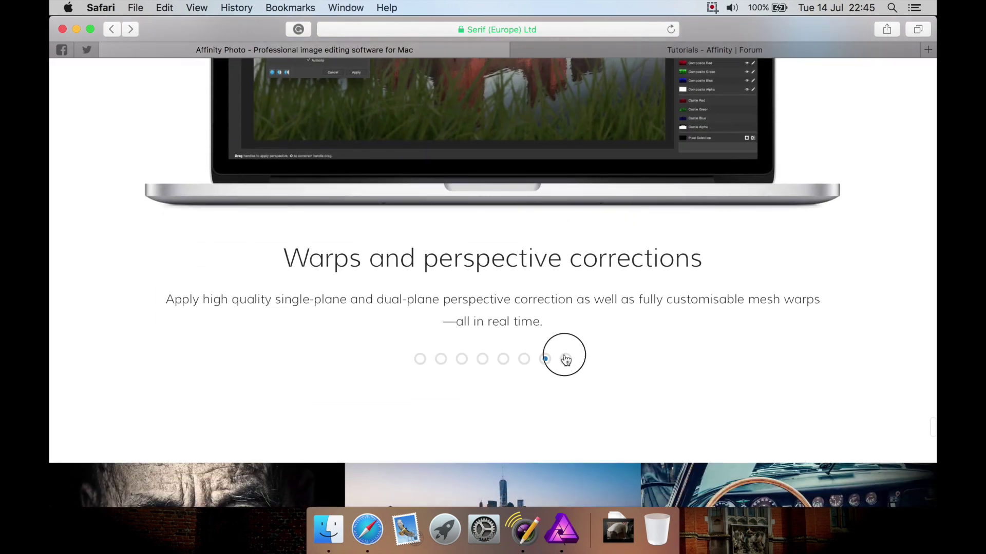
scroll(568, 297, "up", 4)
scroll(569, 300, "down", 1)
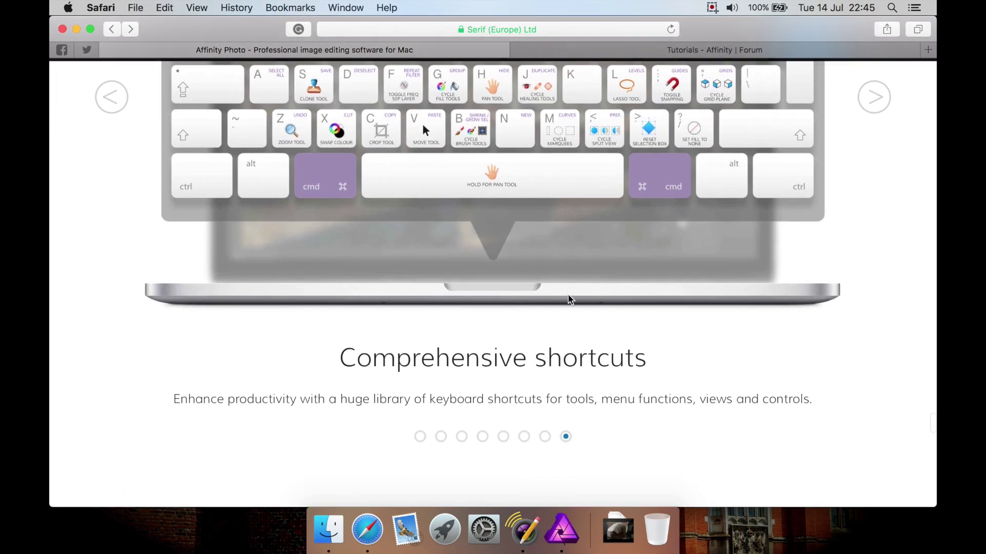
Look past the photo gallery and review the technologies in the product page's Built exclusively for Mac section.
scroll(569, 300, "down", 12)
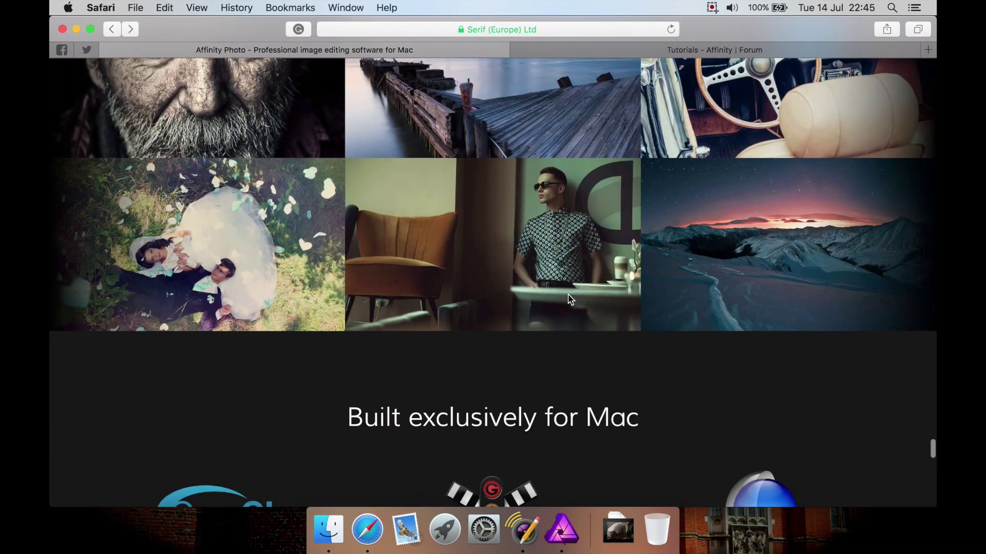
scroll(570, 299, "down", 8)
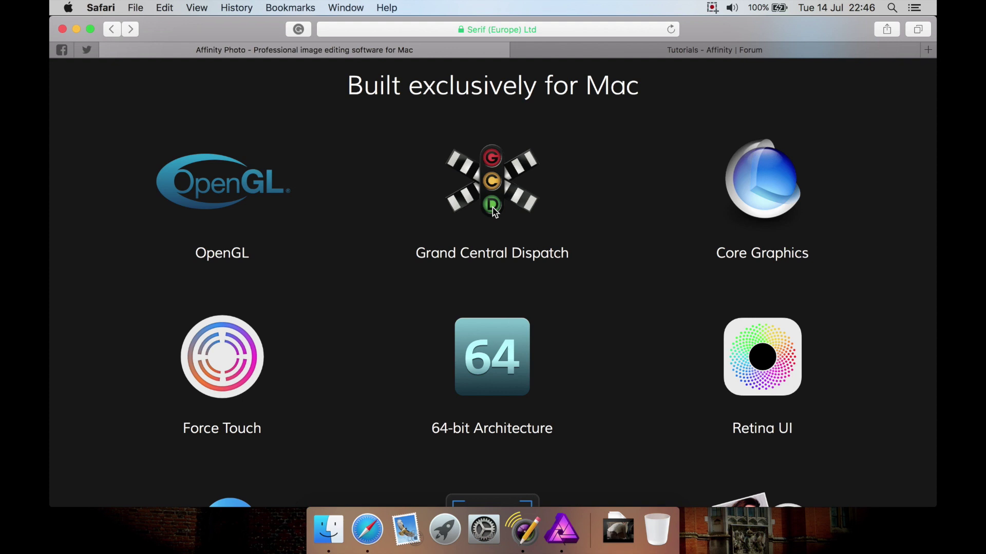
scroll(495, 212, "down", 3)
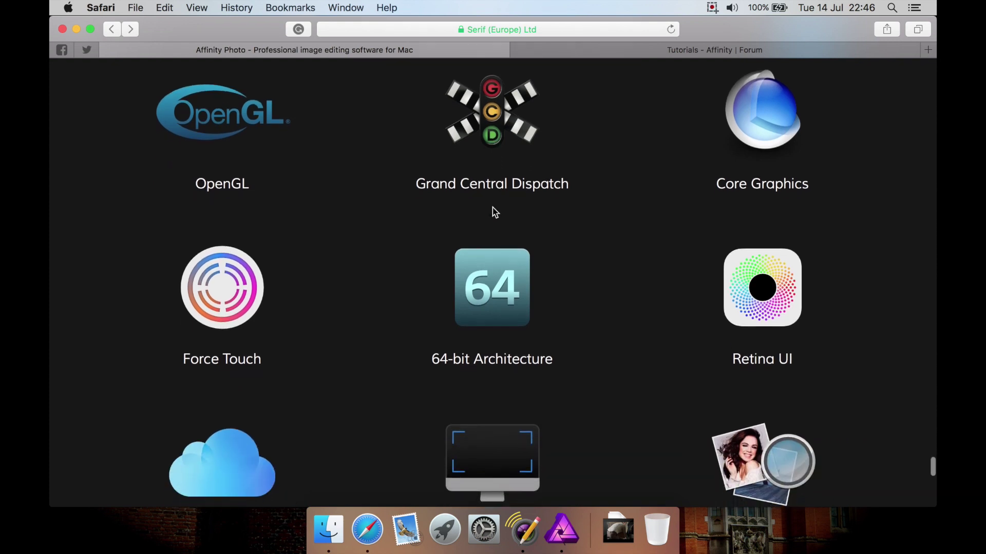
scroll(555, 339, "down", 3)
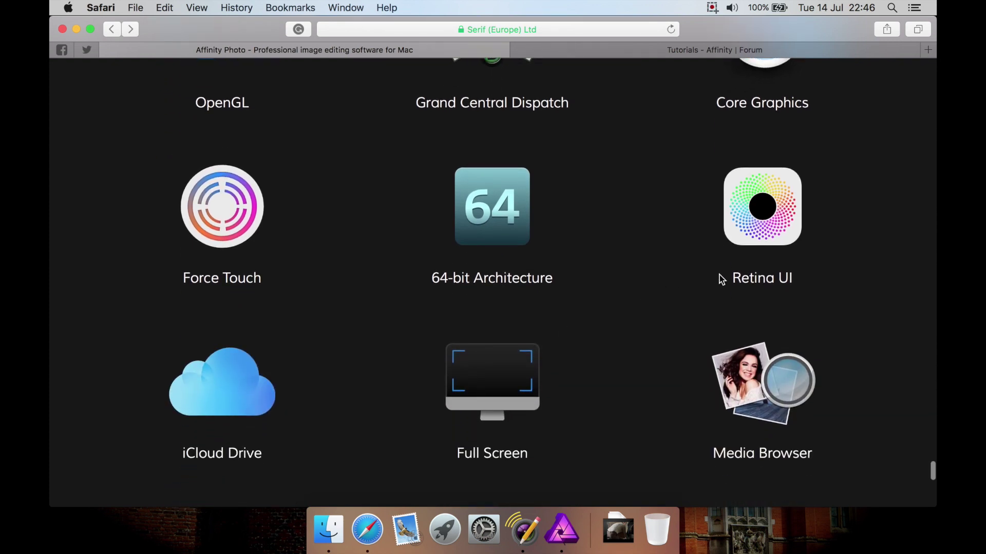
scroll(756, 286, "down", 2)
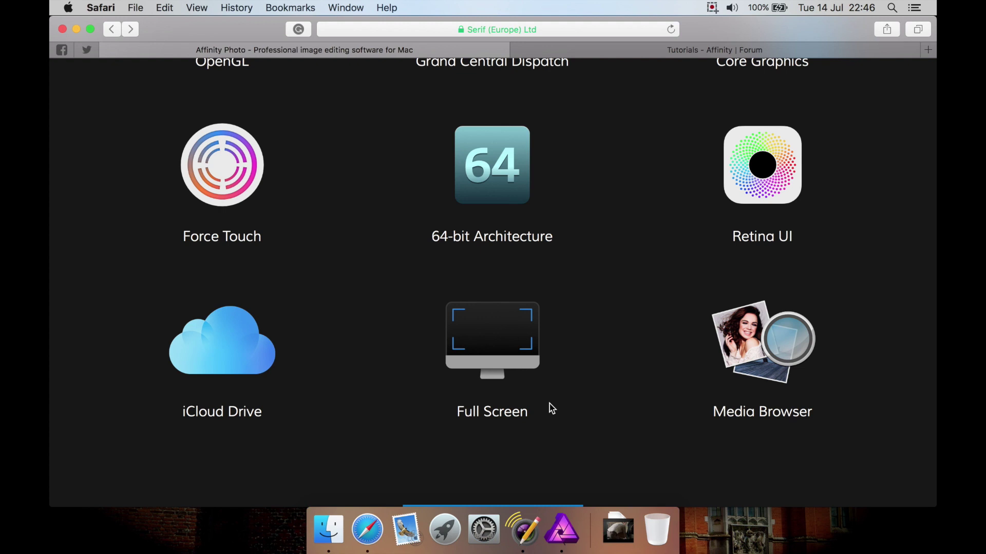
scroll(658, 302, "up", 5)
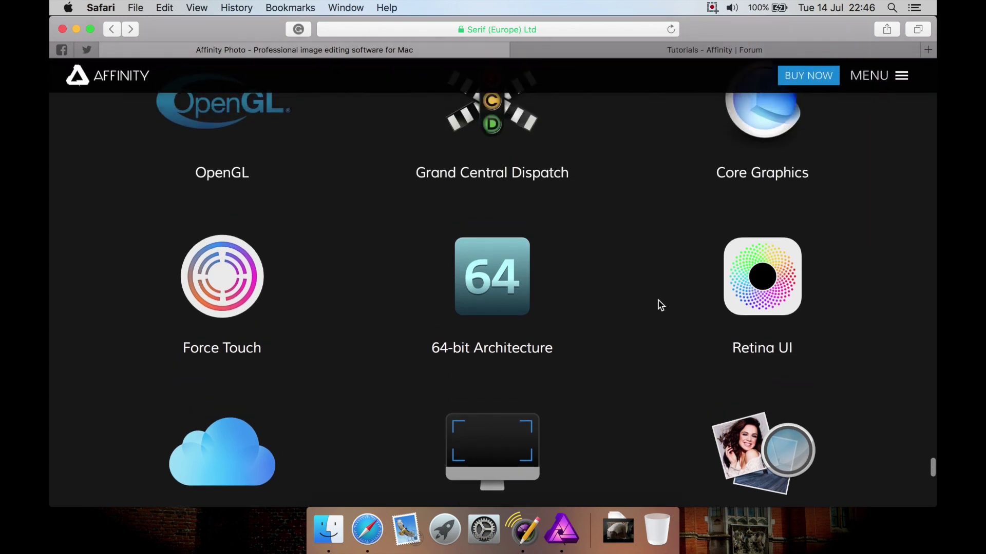
scroll(658, 304, "down", 1)
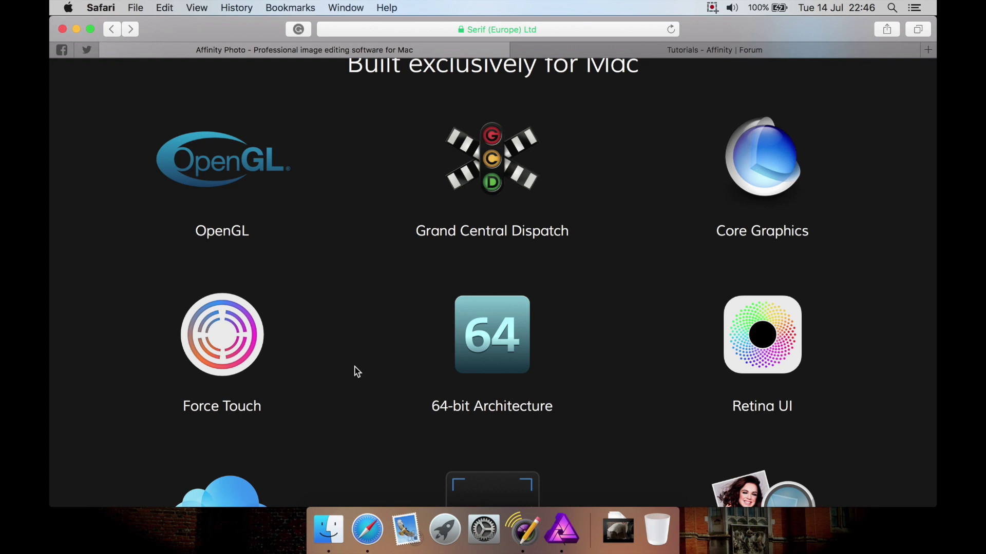
Look over the feature list and system requirements links and the purchase section near the product page's end.
scroll(357, 372, "down", 10)
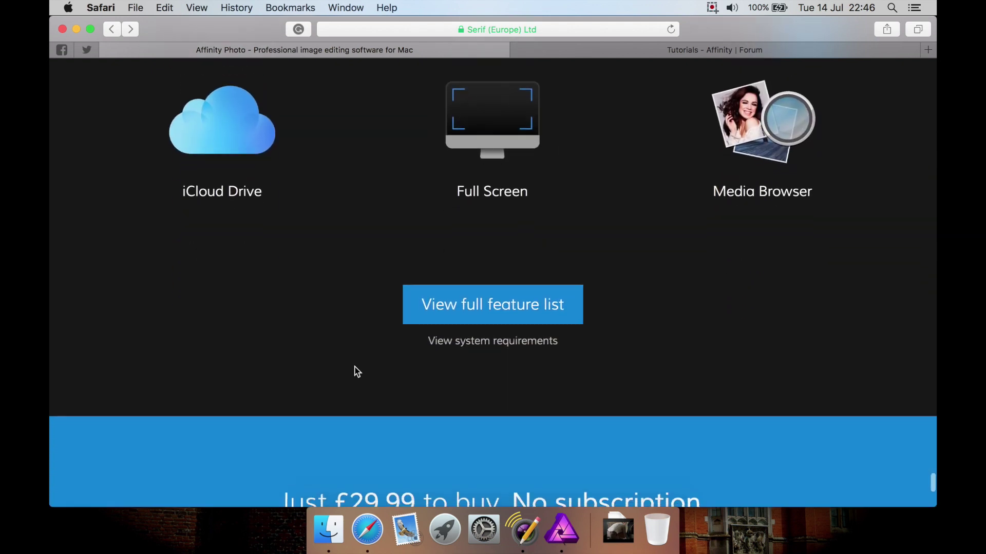
scroll(356, 369, "down", 4)
scroll(357, 370, "up", 2)
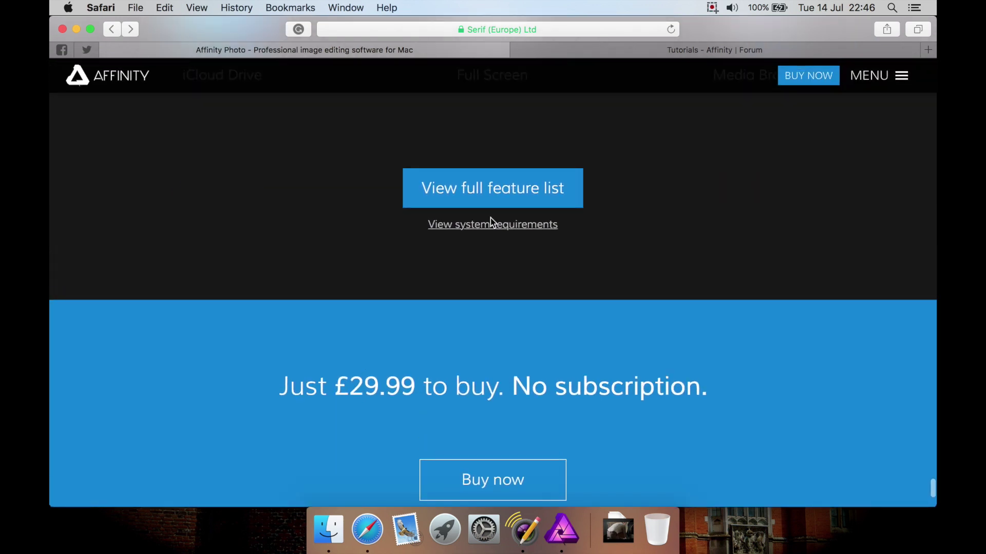
Open Affinity Photo's full feature list and skim its sections from RAW support through retouching, colour and workflow features.
left_click(476, 204)
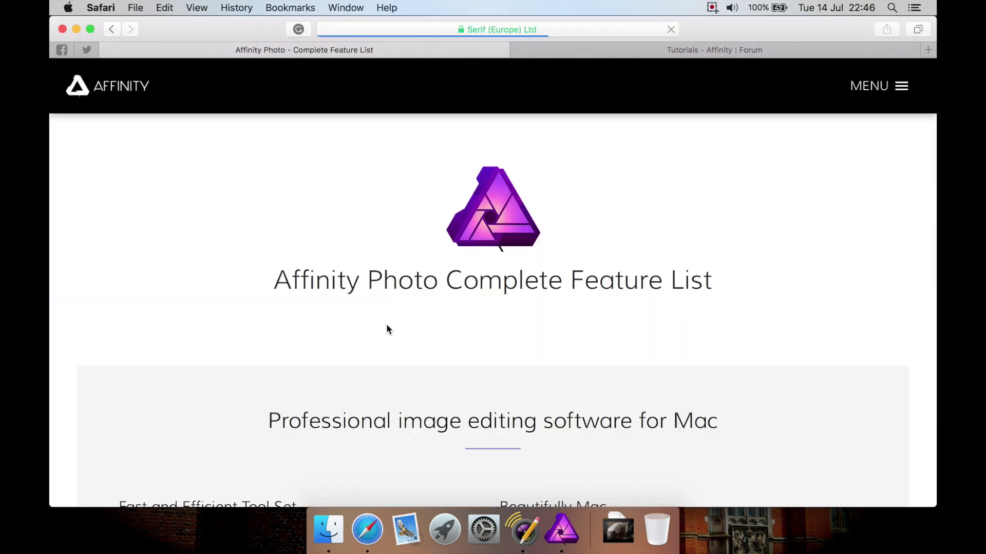
scroll(388, 329, "down", 15)
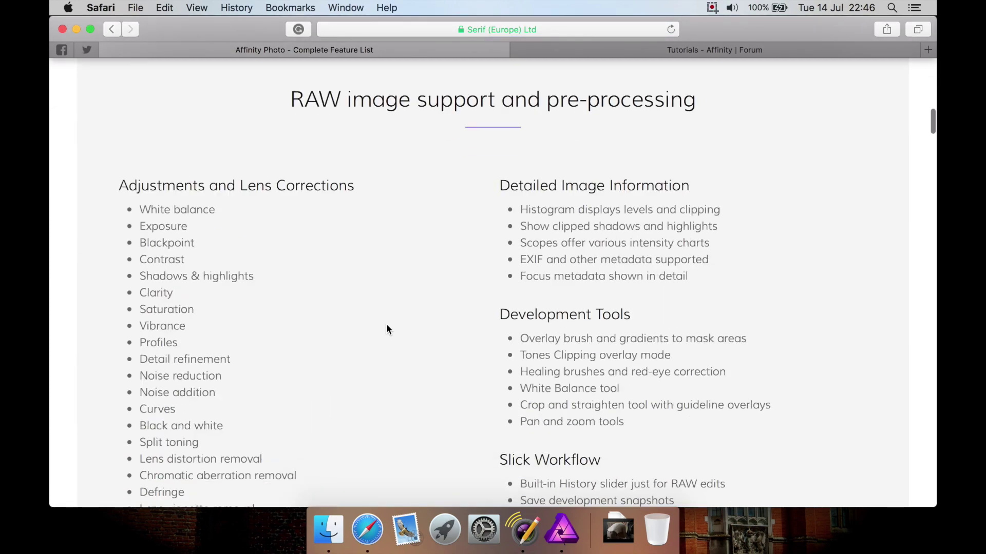
scroll(387, 330, "down", 20)
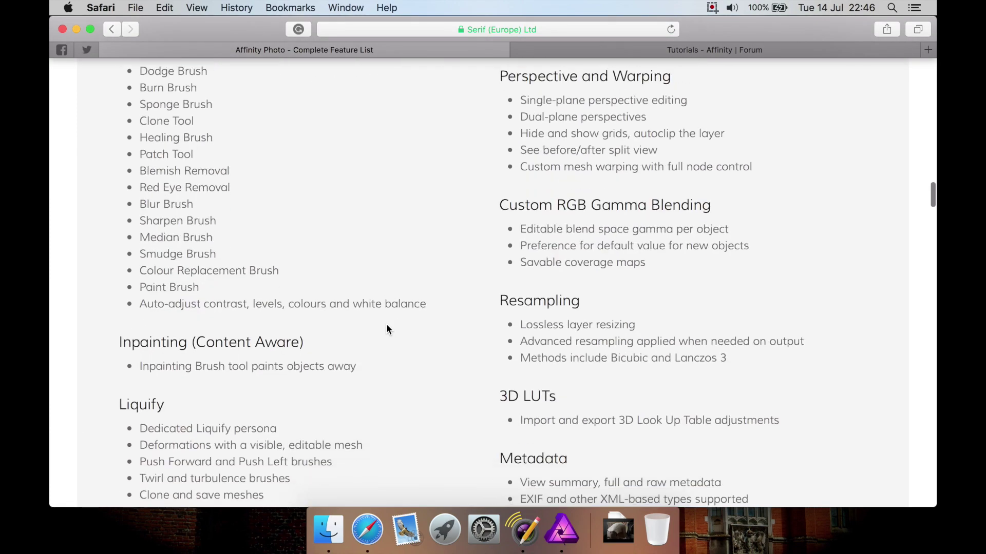
scroll(387, 329, "down", 20)
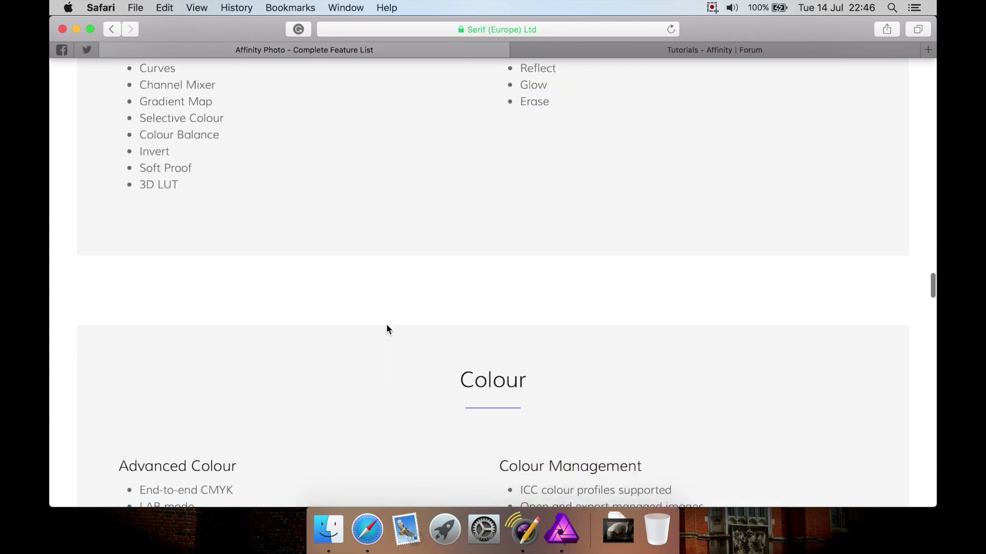
scroll(388, 329, "down", 20)
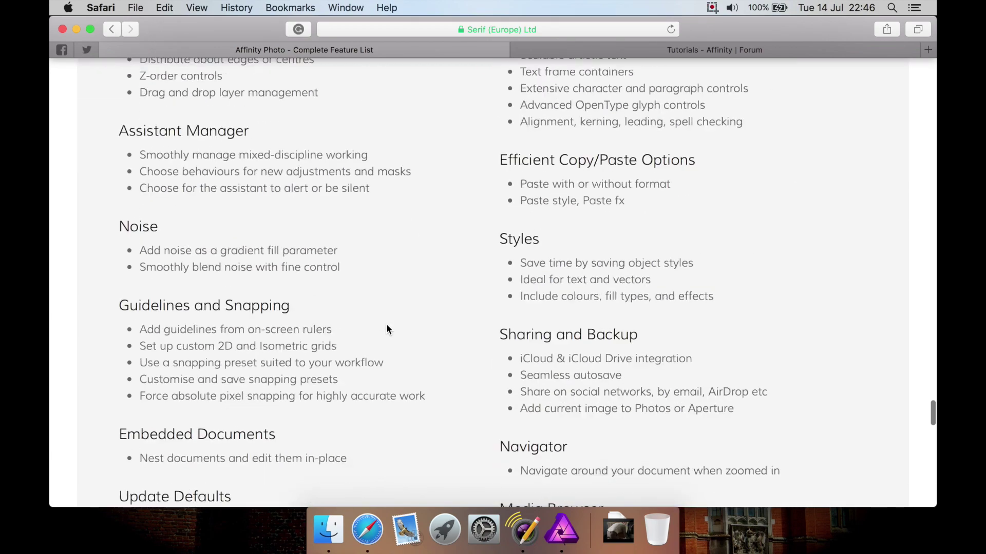
scroll(386, 329, "down", 10)
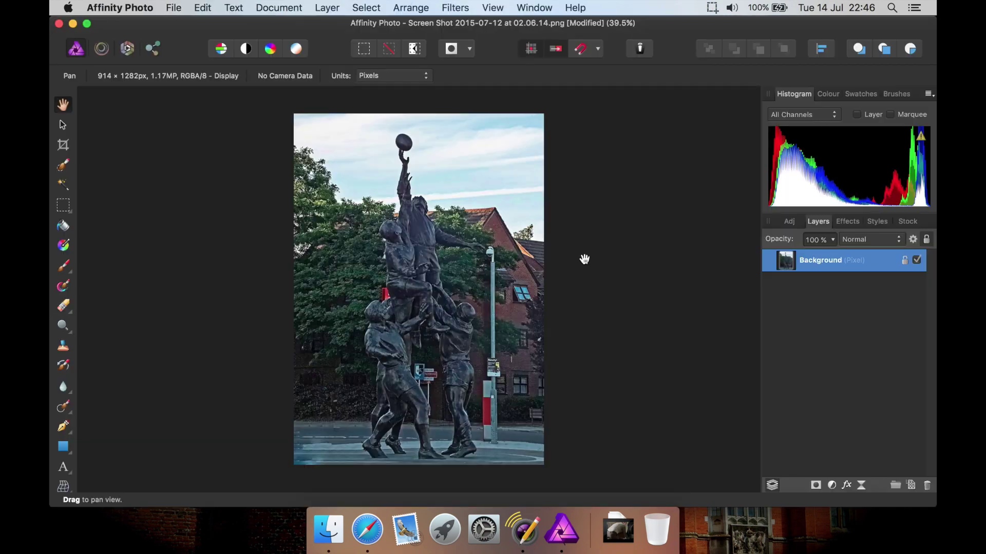